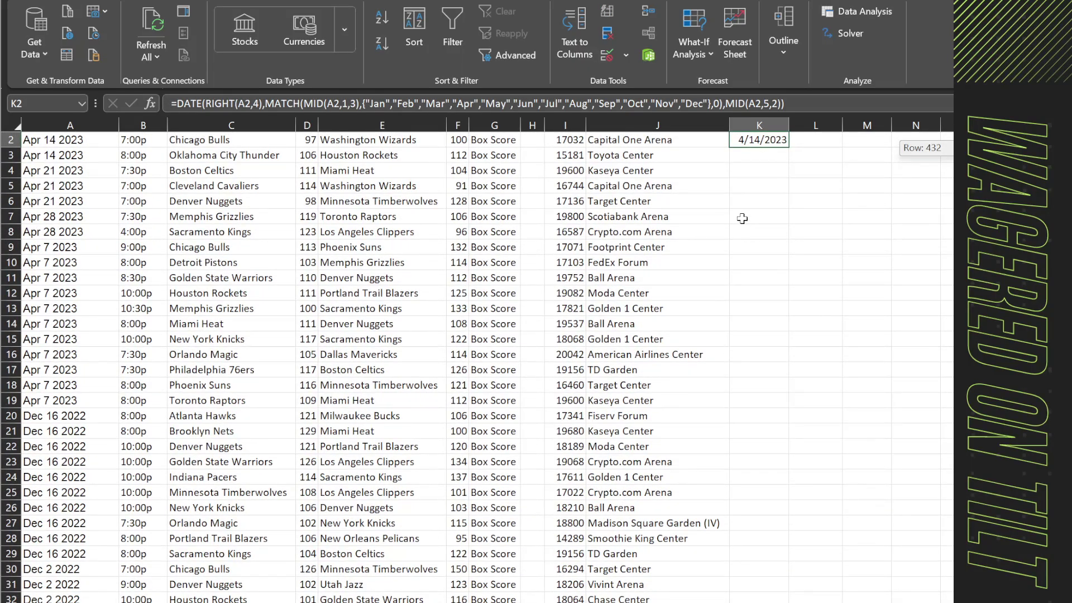
# Fill the K2 date-conversion formula down every row of column K.
pyautogui.hotkey('ctrl', 'c')
pyautogui.press('Left')
pyautogui.hotkey('ctrl', 'Down')
pyautogui.press('Right')
pyautogui.hotkey('ctrl', 'shift', 'Up')
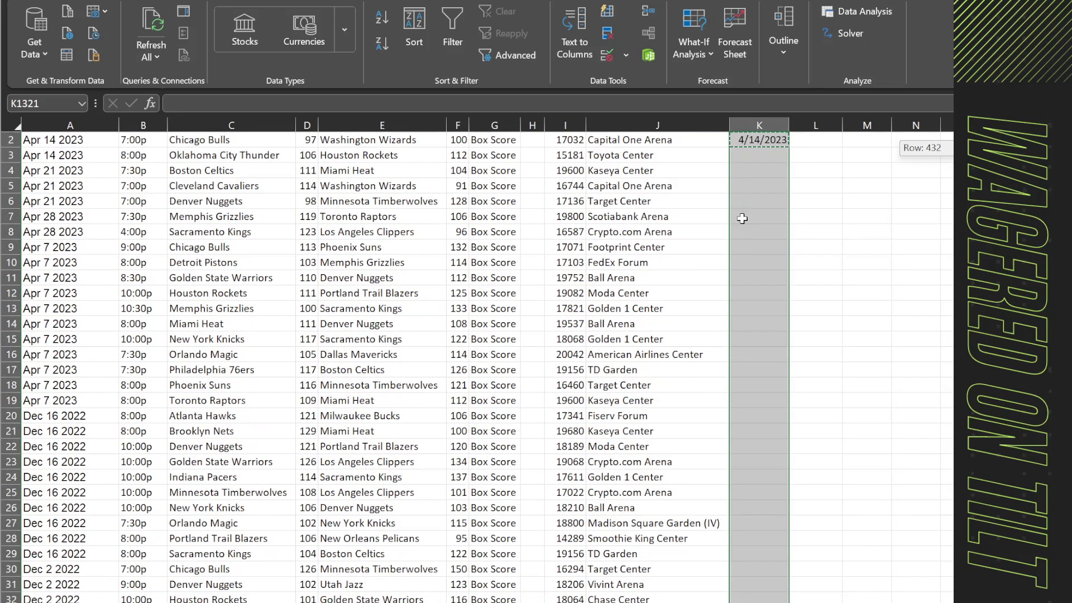
pyautogui.hotkey('ctrl', 'v')
pyautogui.hotkey('ctrl', 'Up')
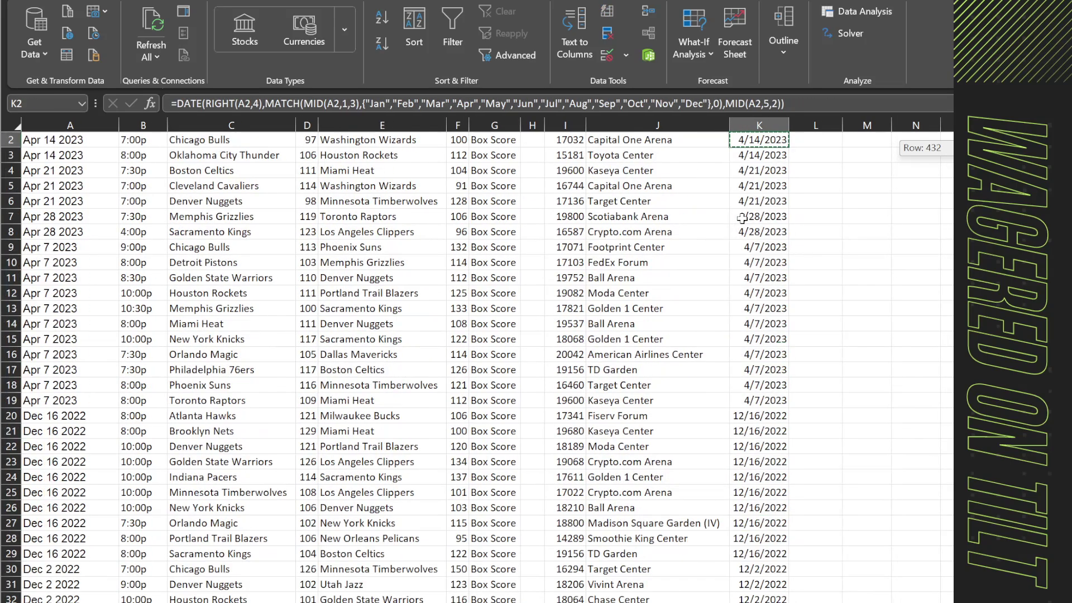
pyautogui.scroll(1, 781, 140)
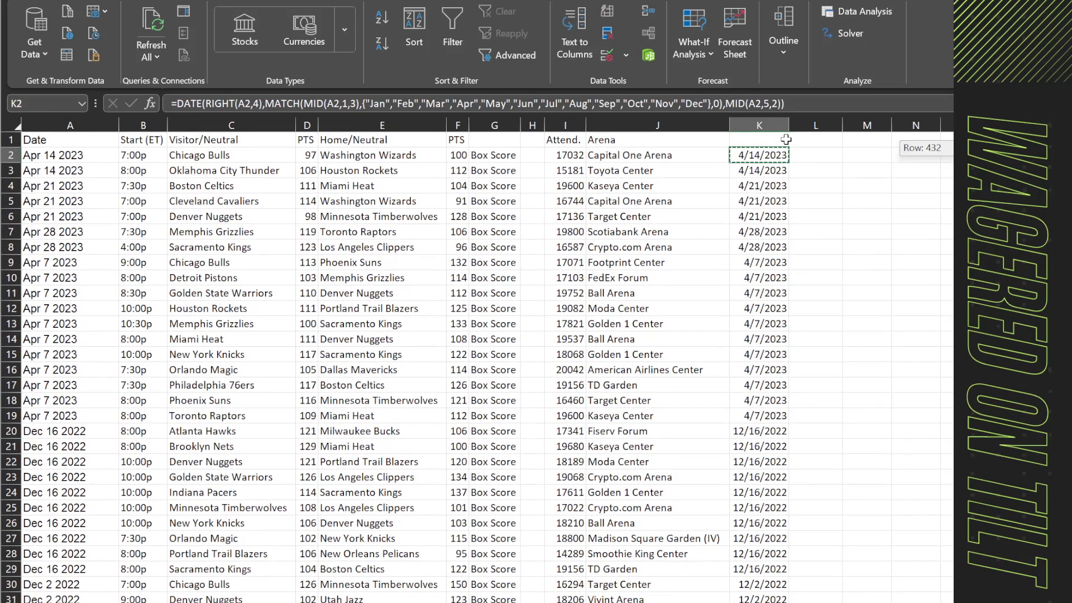
# Head column K 'Date 2' and compare it with the original text dates in column A.
pyautogui.click(747, 135)
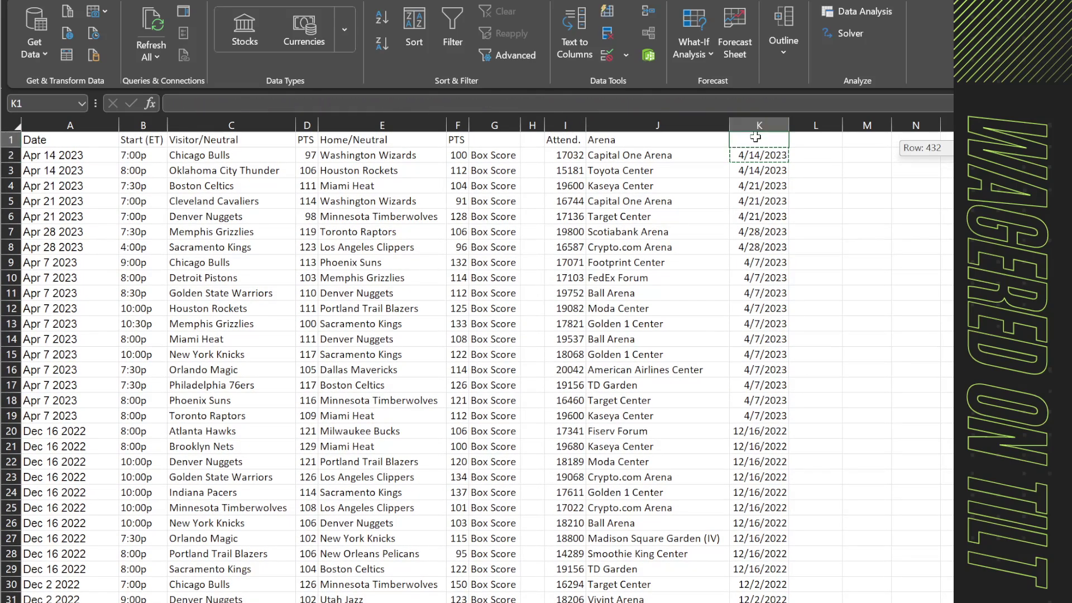
pyautogui.write('Date 2')
pyautogui.press('Tab')
pyautogui.hotkey('shift', 'Tab')
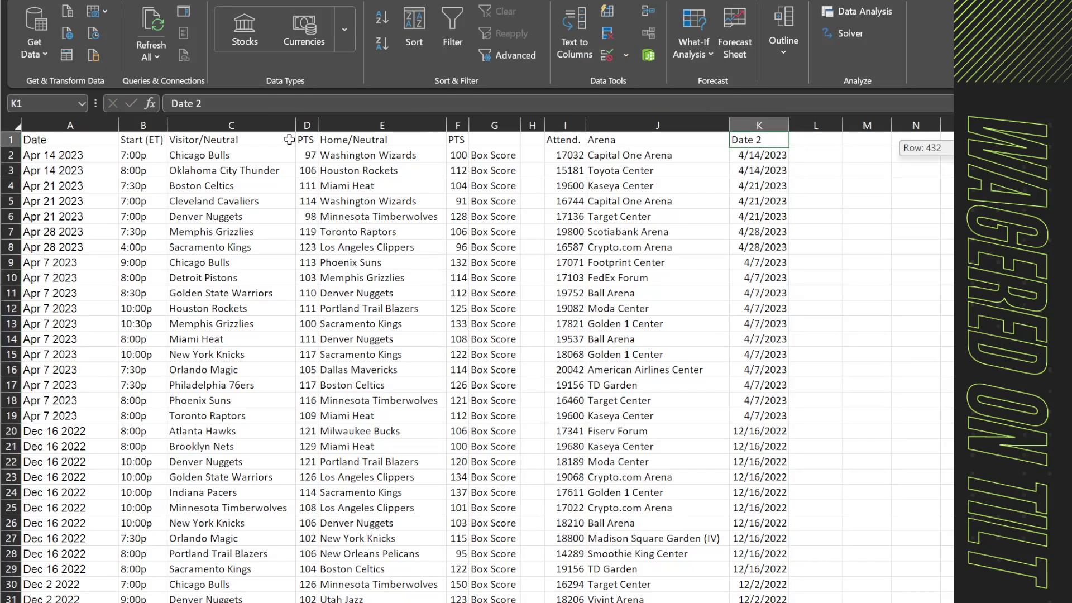
pyautogui.click(88, 146)
pyautogui.click(92, 159)
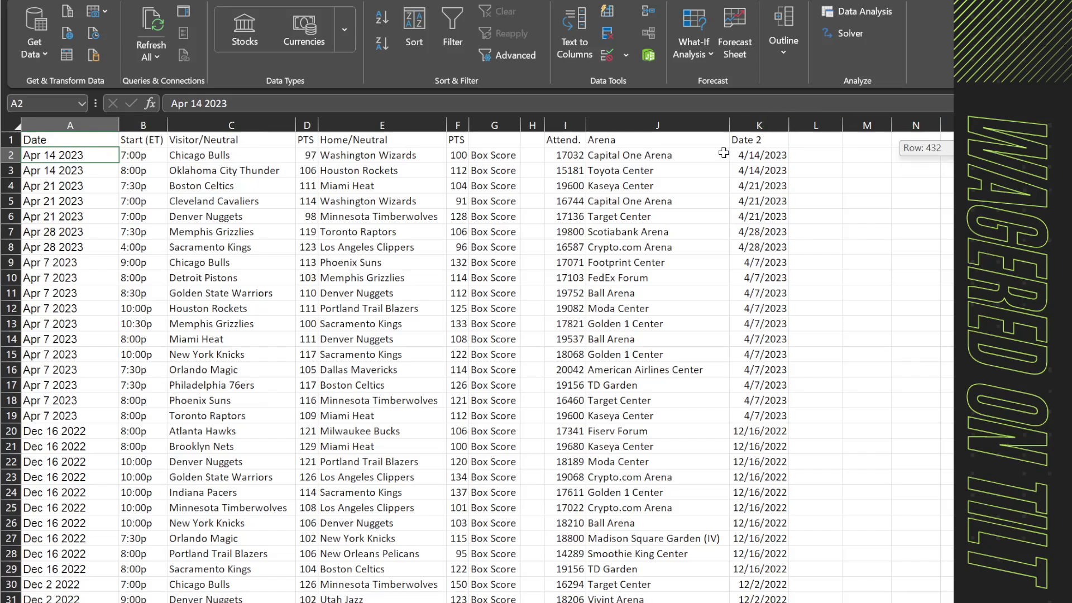
# Paste the converted dates from column K over column A as values only.
pyautogui.click(765, 124)
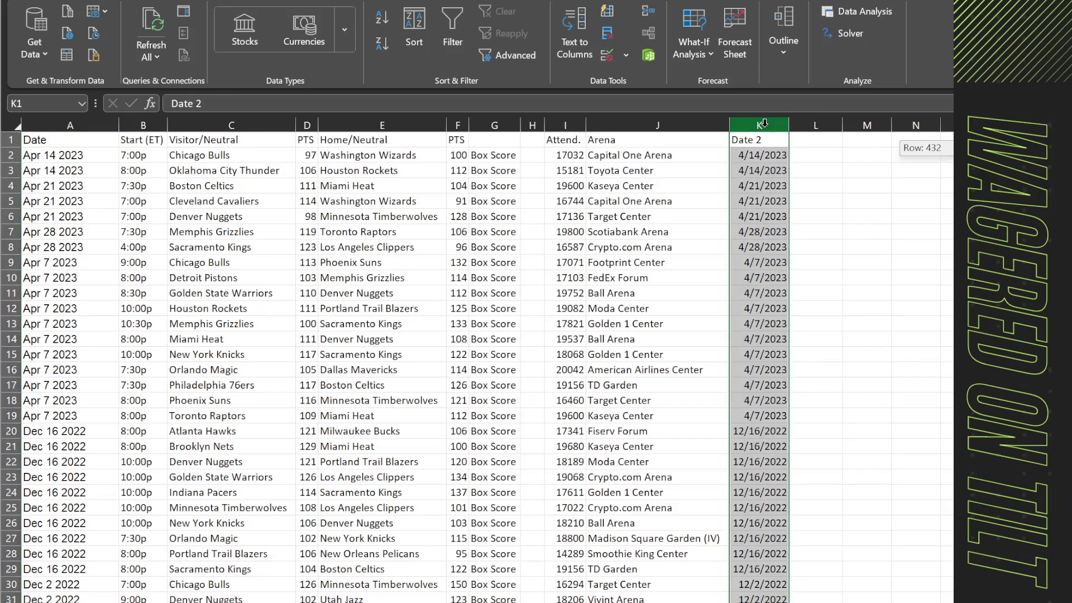
pyautogui.click(763, 132)
pyautogui.doubleClick(764, 136)
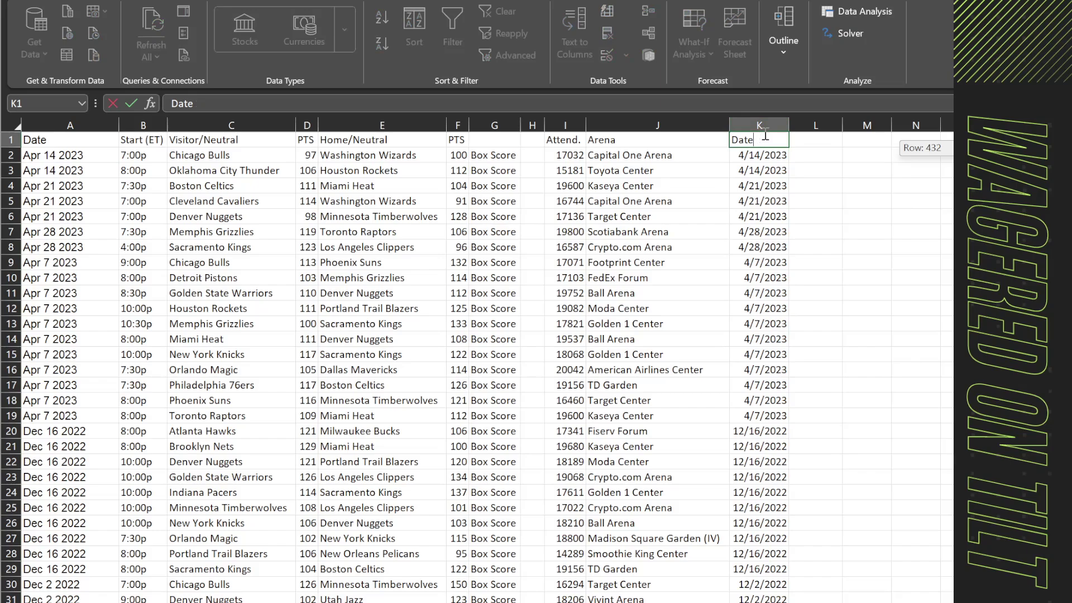
pyautogui.click(764, 125)
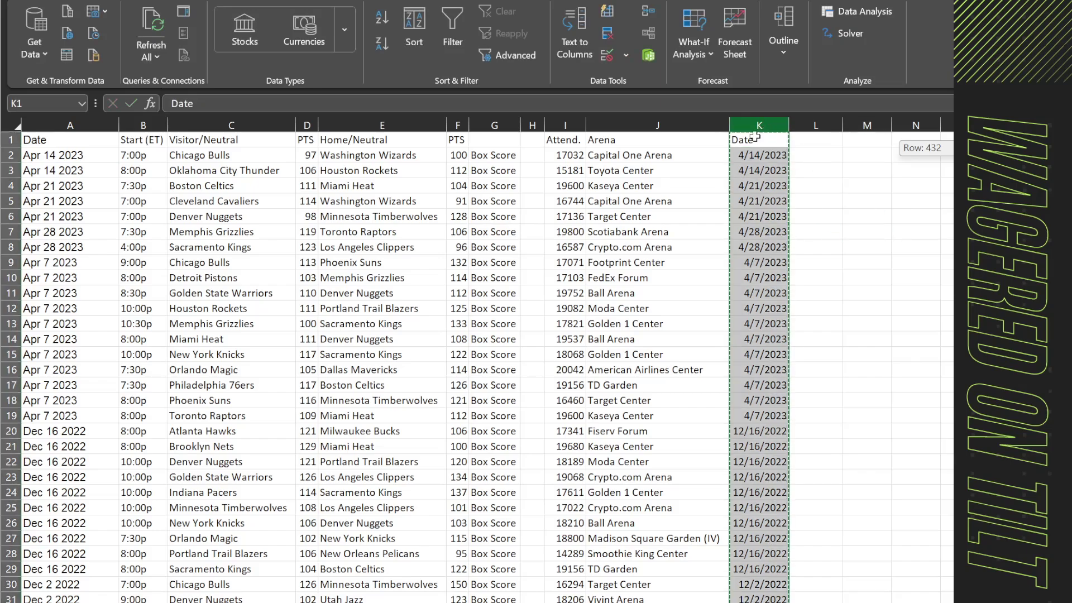
pyautogui.click(87, 142)
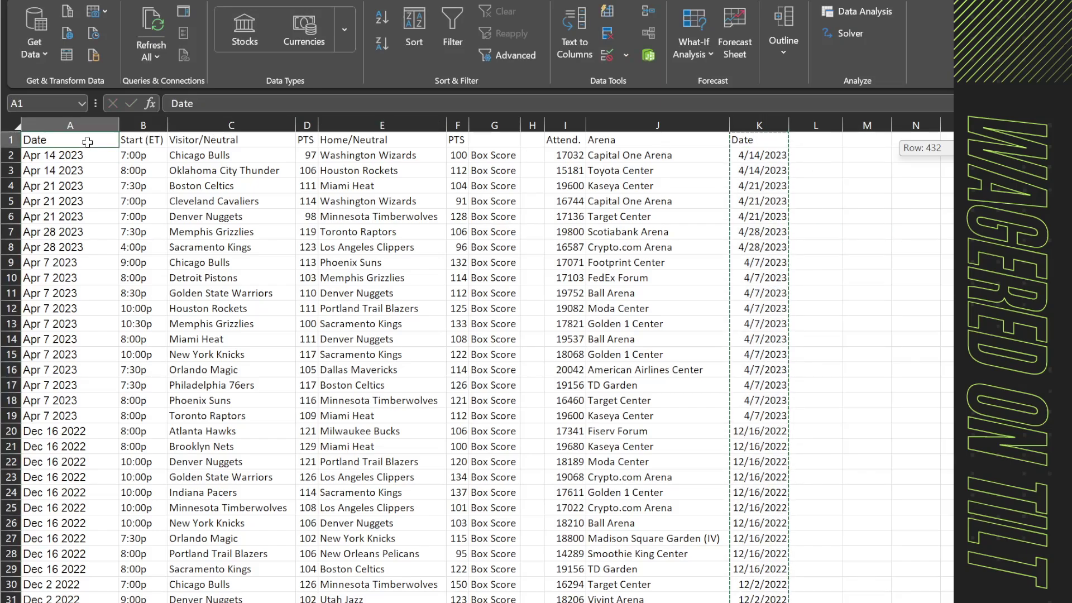
pyautogui.rightClick(88, 142)
pyautogui.press('Escape')
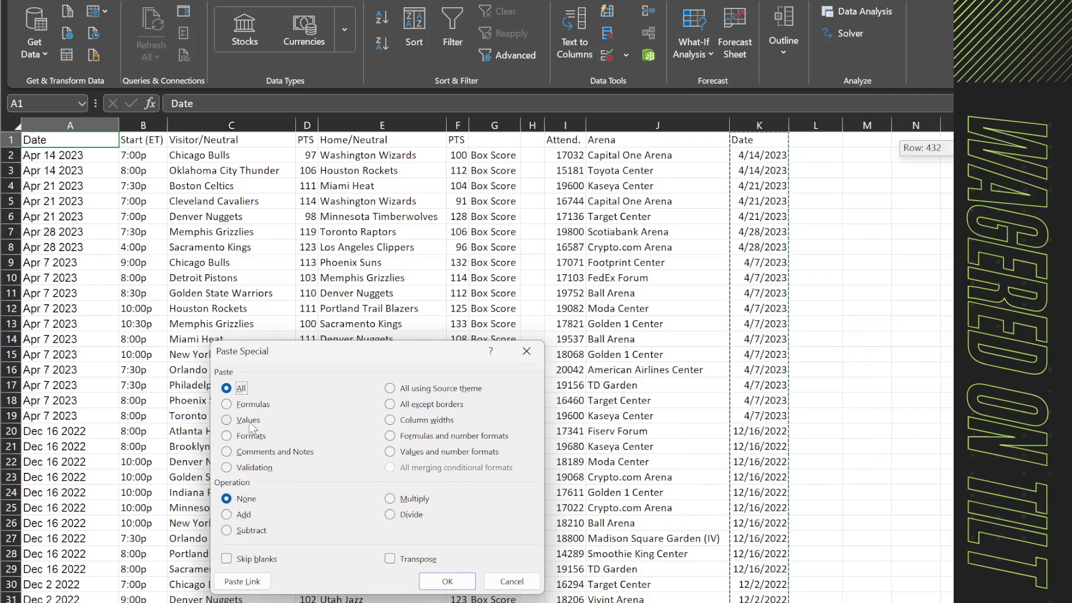
pyautogui.click(249, 423)
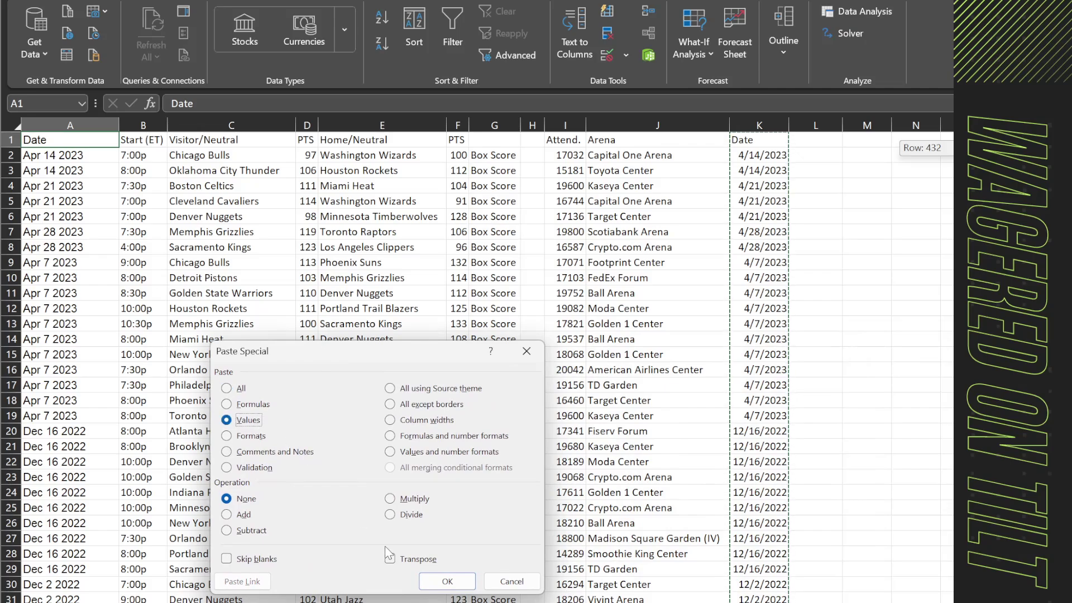
pyautogui.click(448, 582)
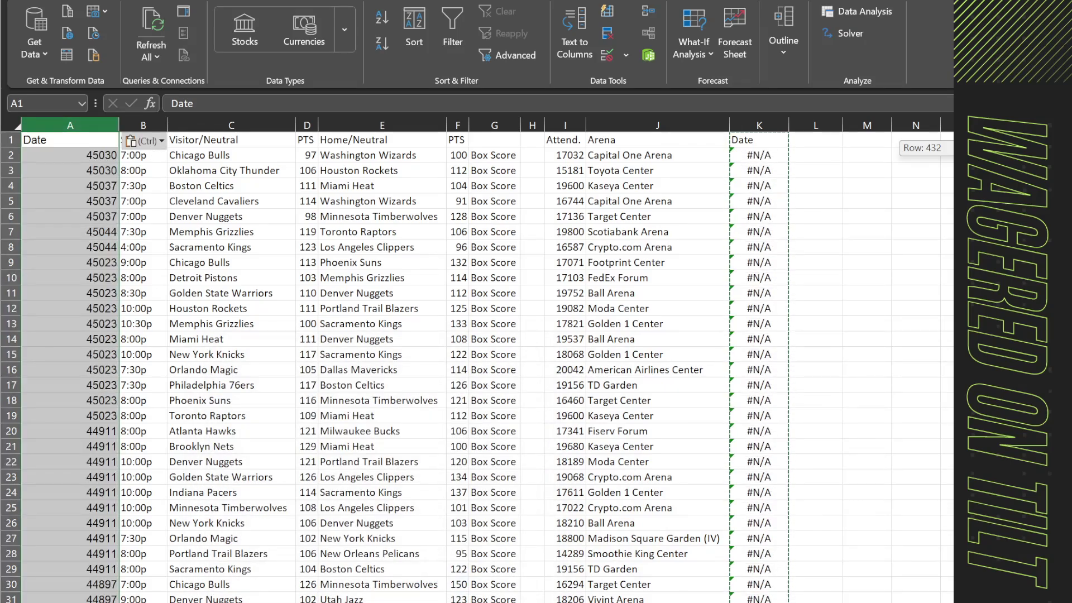
# Format column A as Short Date.
pyautogui.click(123, 0)
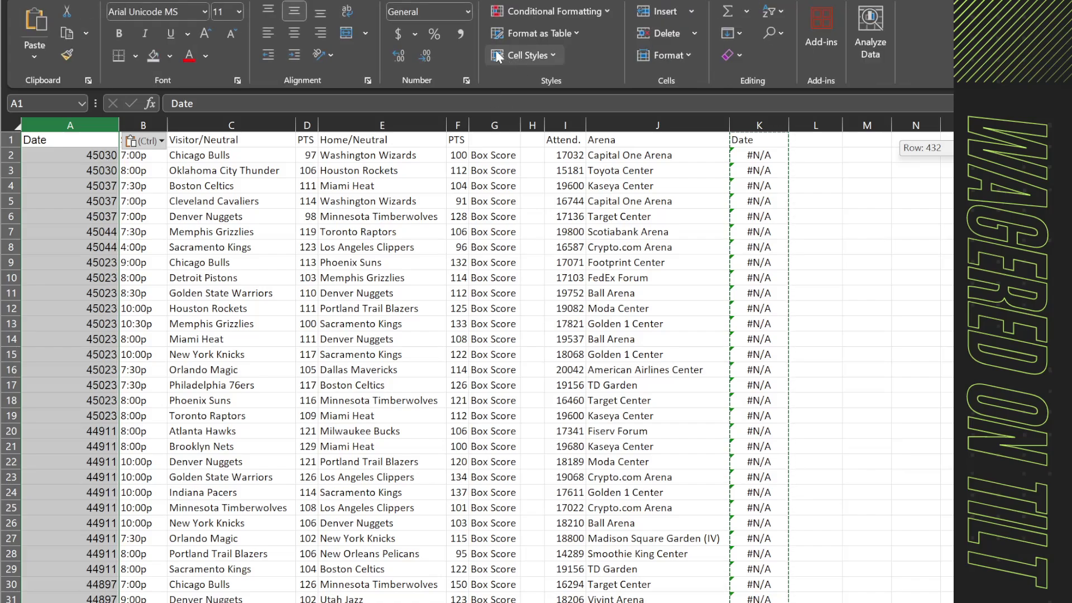
pyautogui.click(464, 12)
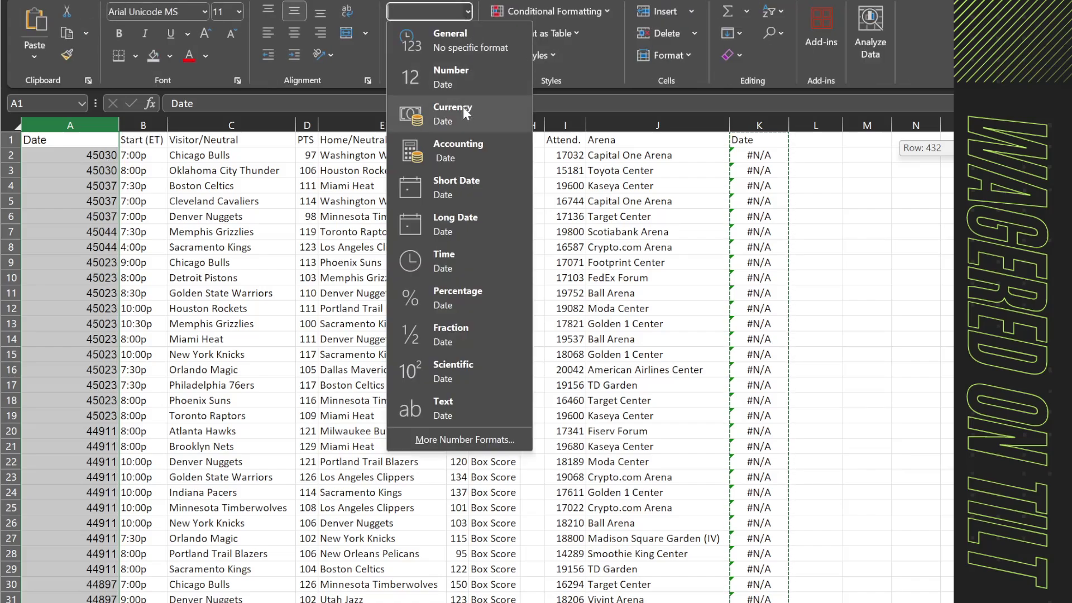
pyautogui.click(467, 192)
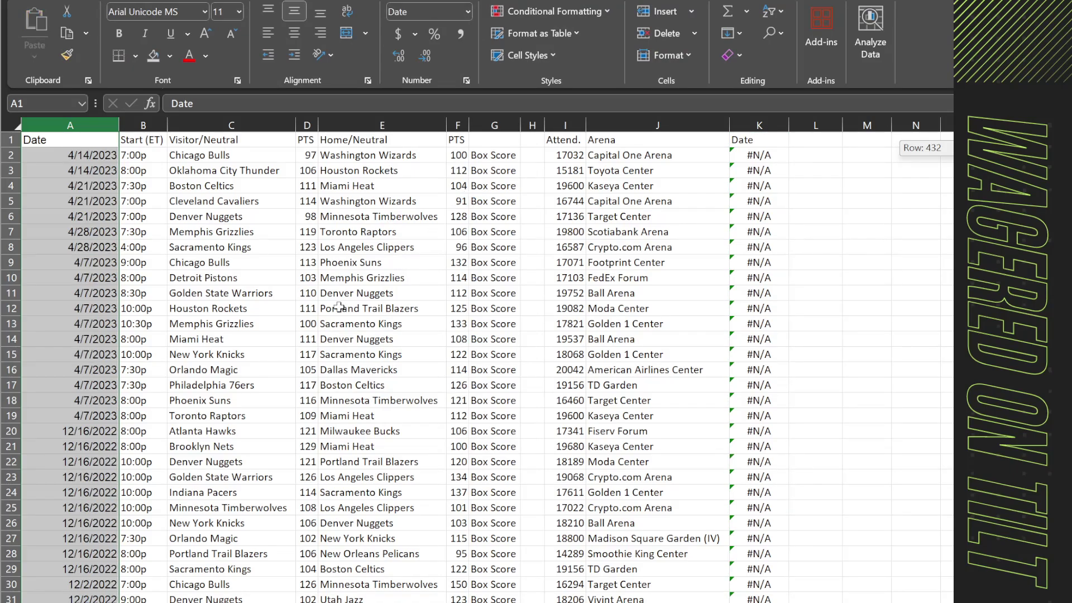
# Clear helper column K and select data columns A through J.
pyautogui.click(856, 208)
pyautogui.click(759, 125)
pyautogui.press('Delete')
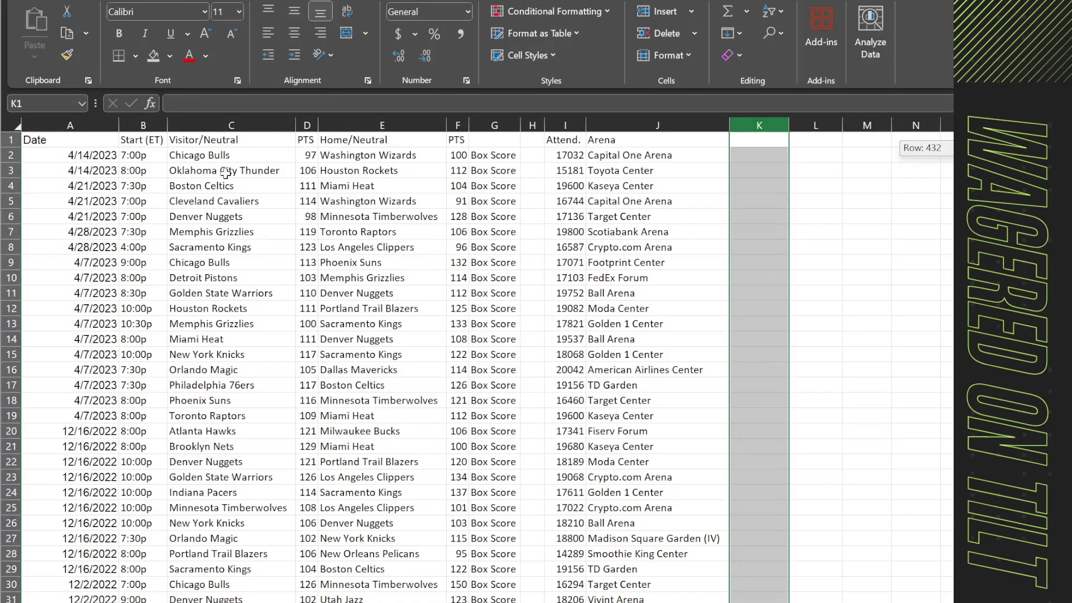
pyautogui.click(69, 155)
pyautogui.moveTo(69, 125); pyautogui.dragTo(638, 138)
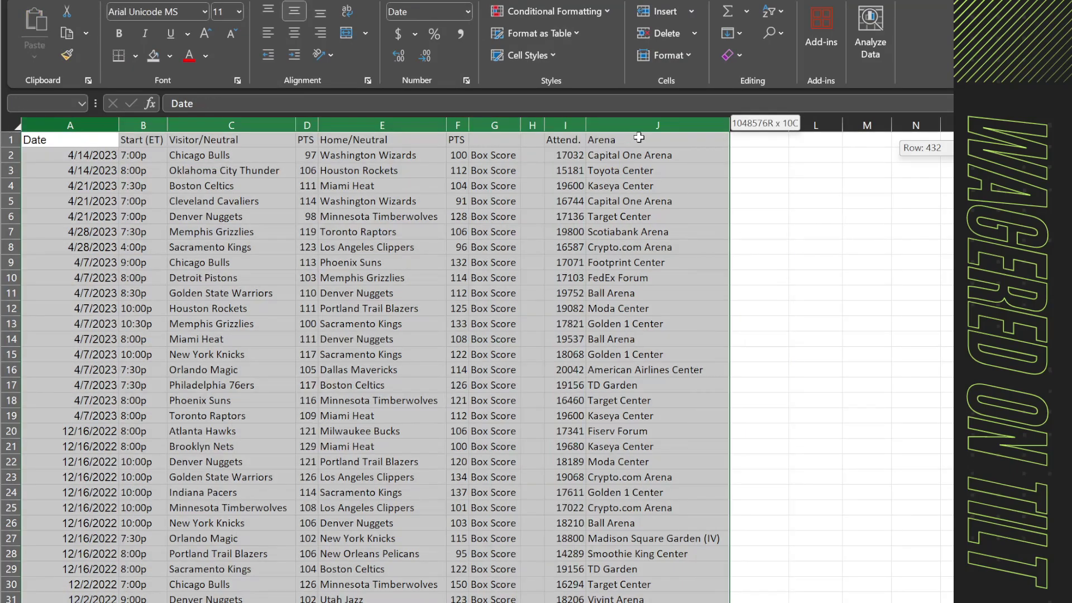
# Review the Starting Away, Away Count (=COUNTIF(Away!C:C,A2)), Away End and Away Points For formulas.
pyautogui.click(341, 2)
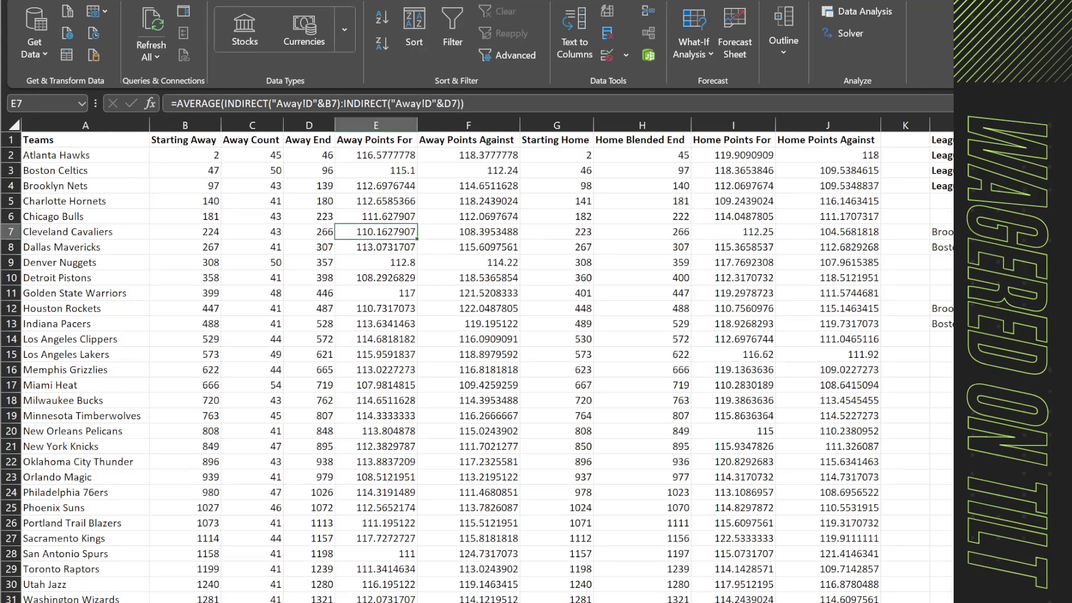
pyautogui.click(230, 444)
pyautogui.click(284, 359)
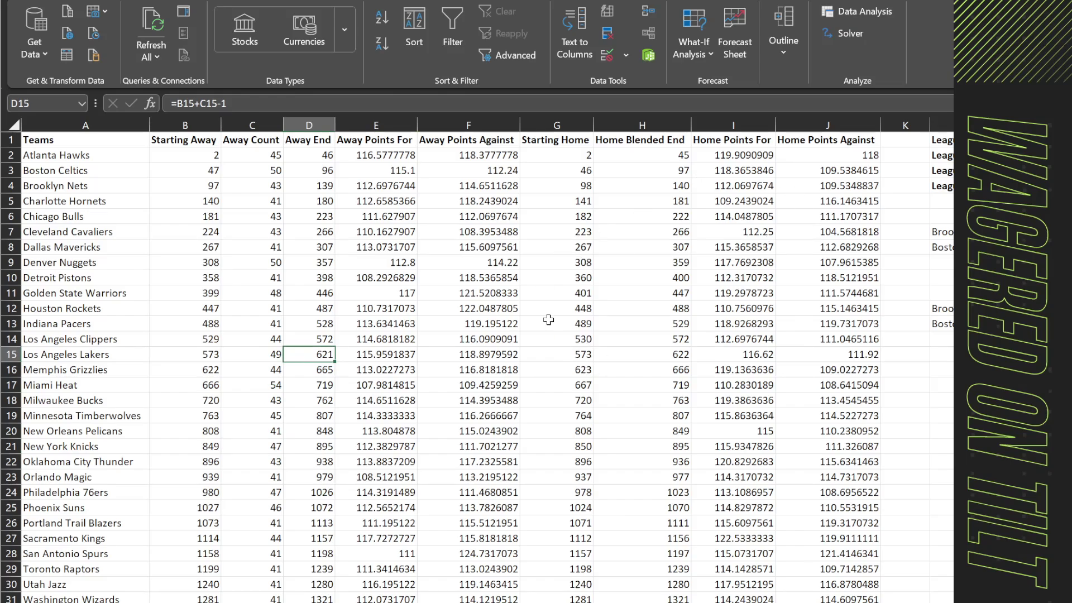
pyautogui.click(212, 126)
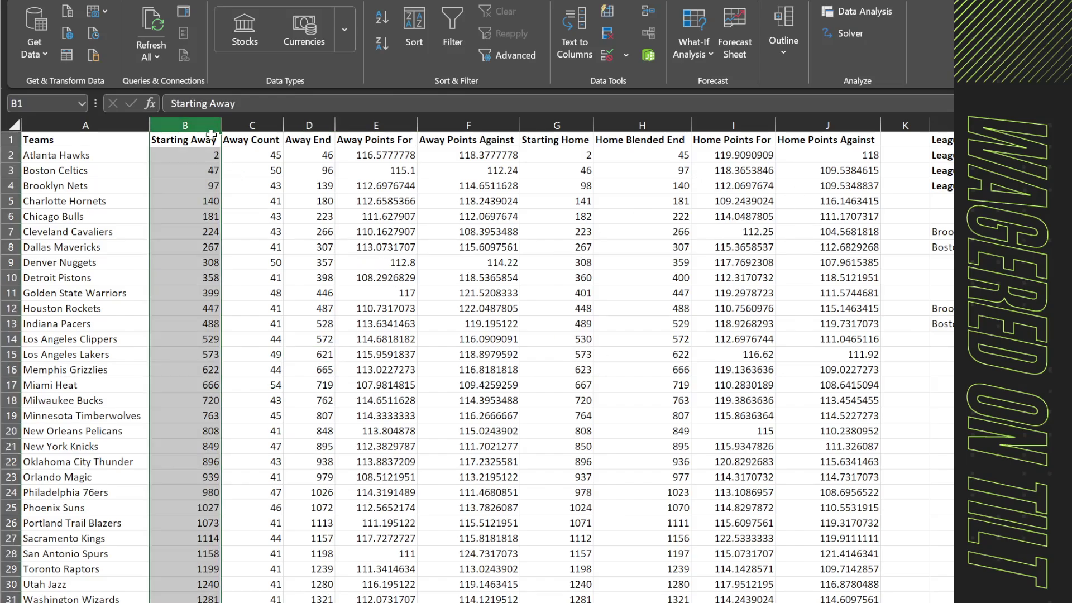
pyautogui.click(266, 126)
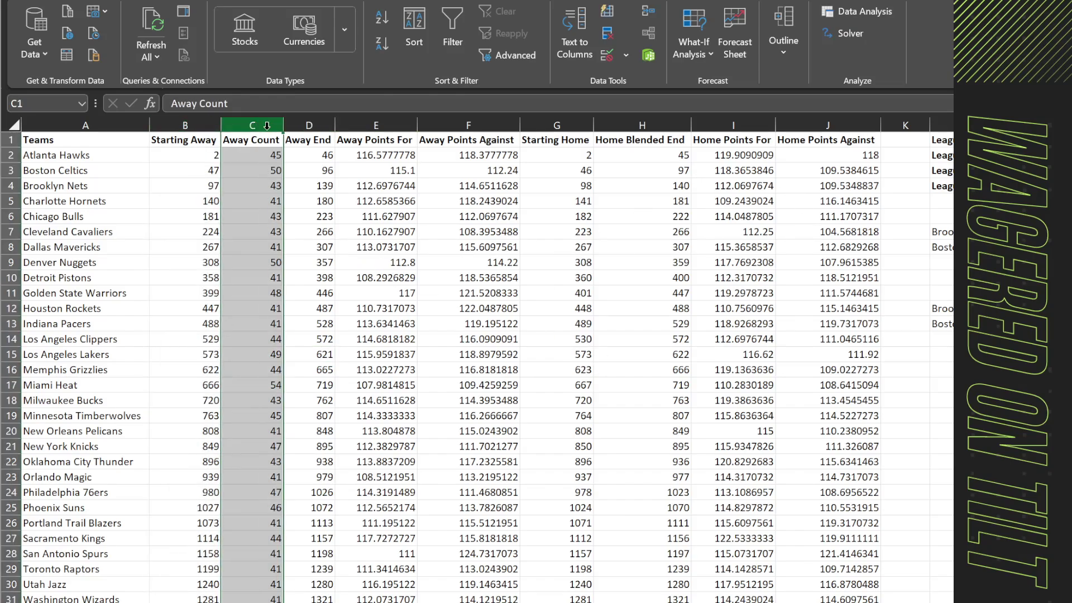
pyautogui.click(312, 126)
pyautogui.click(328, 170)
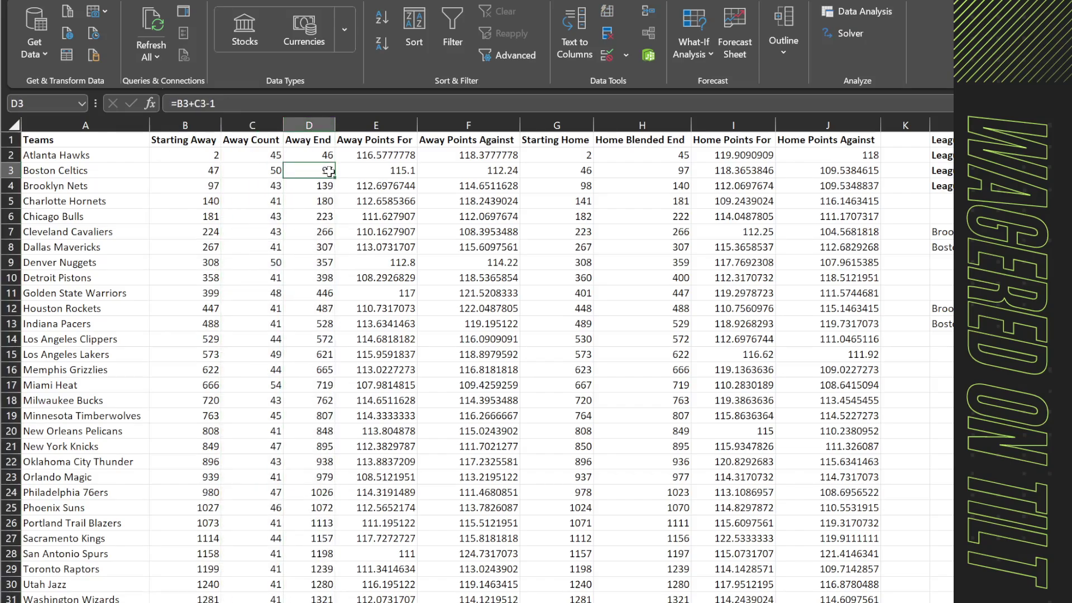
pyautogui.click(358, 152)
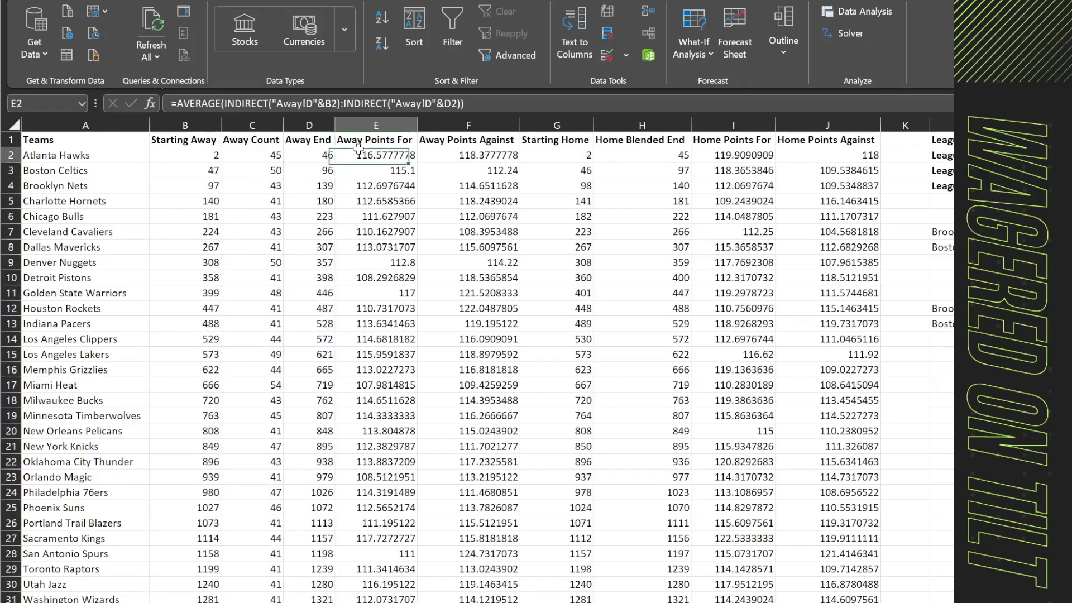
pyautogui.click(274, 158)
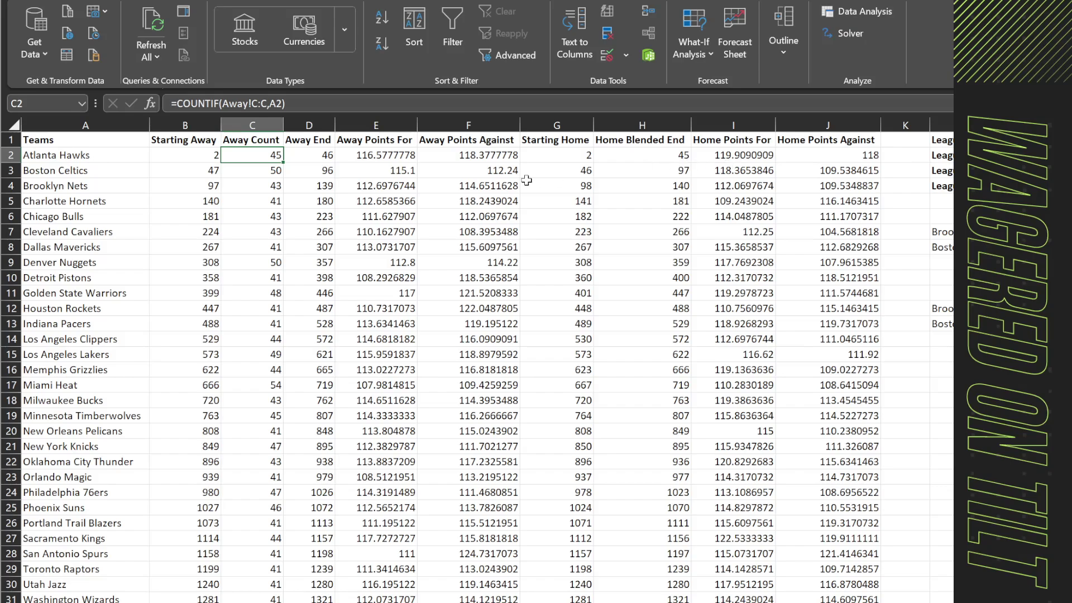
# Insert two blank rows above the team table's header row.
pyautogui.click(10, 140)
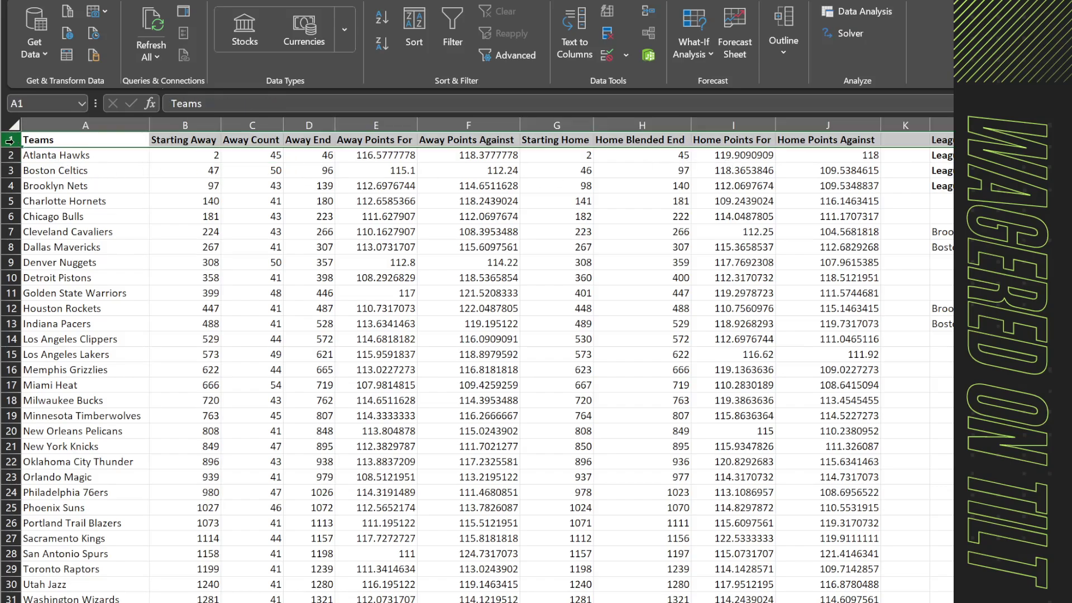
pyautogui.rightClick(9, 140)
pyautogui.click(70, 273)
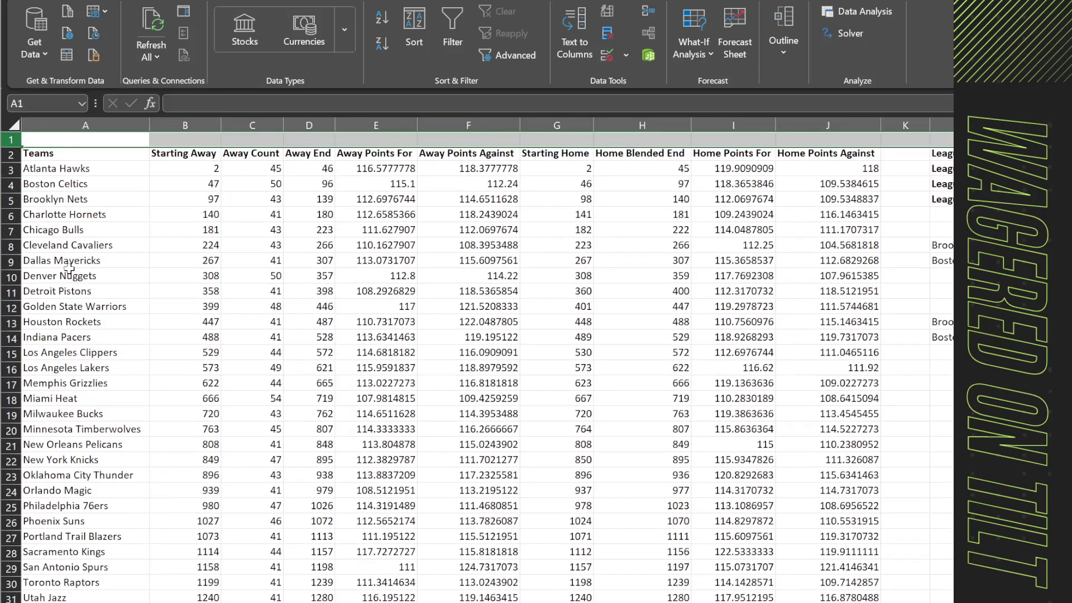
pyautogui.rightClick(11, 140)
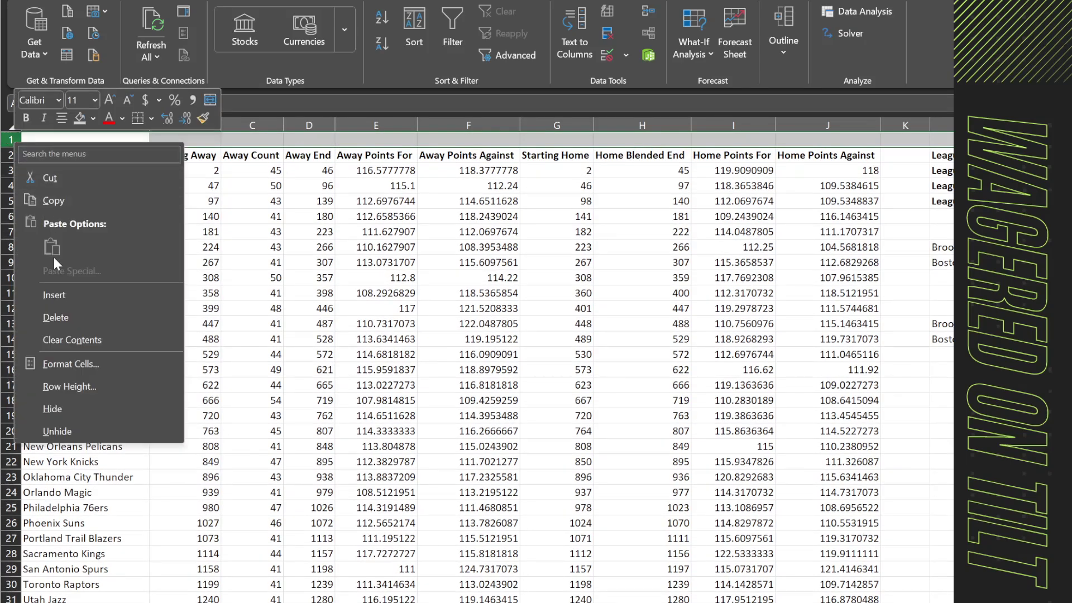
pyautogui.click(54, 294)
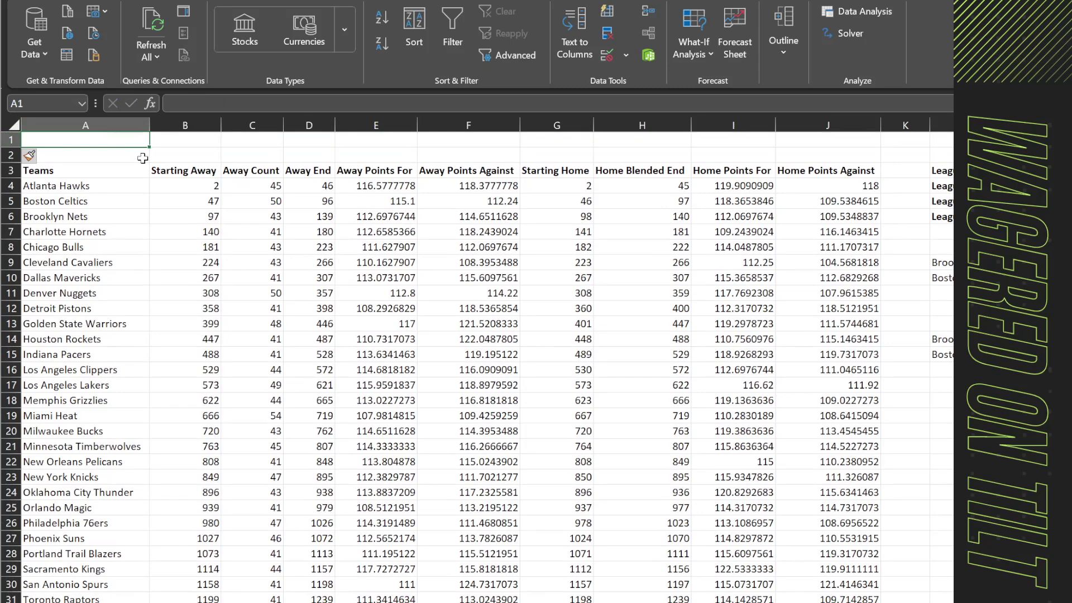
# Enter a bold 'Game History Count' title in A1.
pyautogui.write('Game History Count')
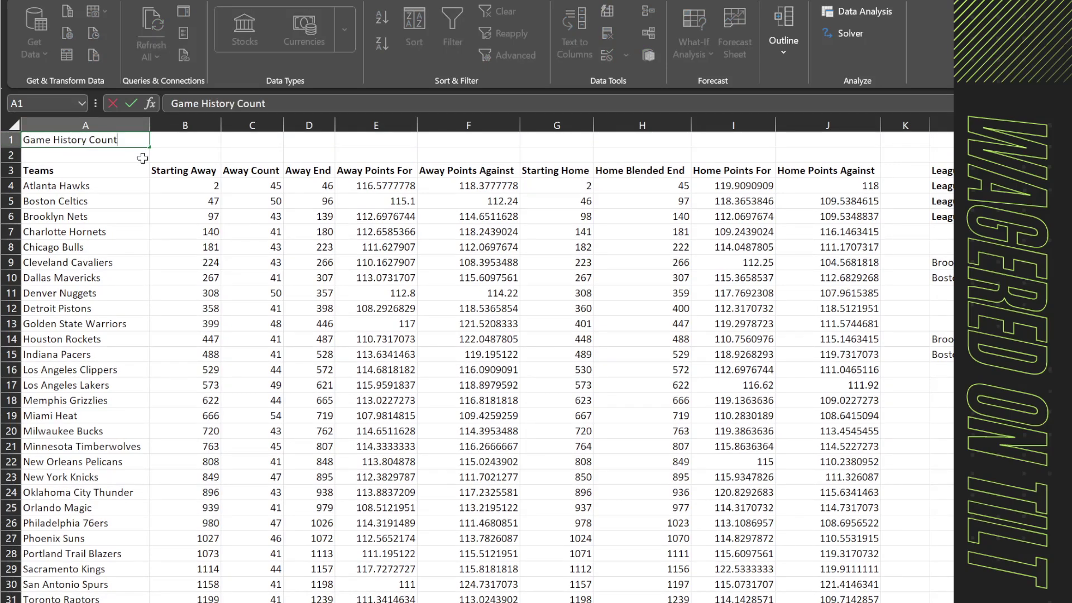
pyautogui.hotkey('ctrl', 'Return')
pyautogui.hotkey('ctrl', 'b')
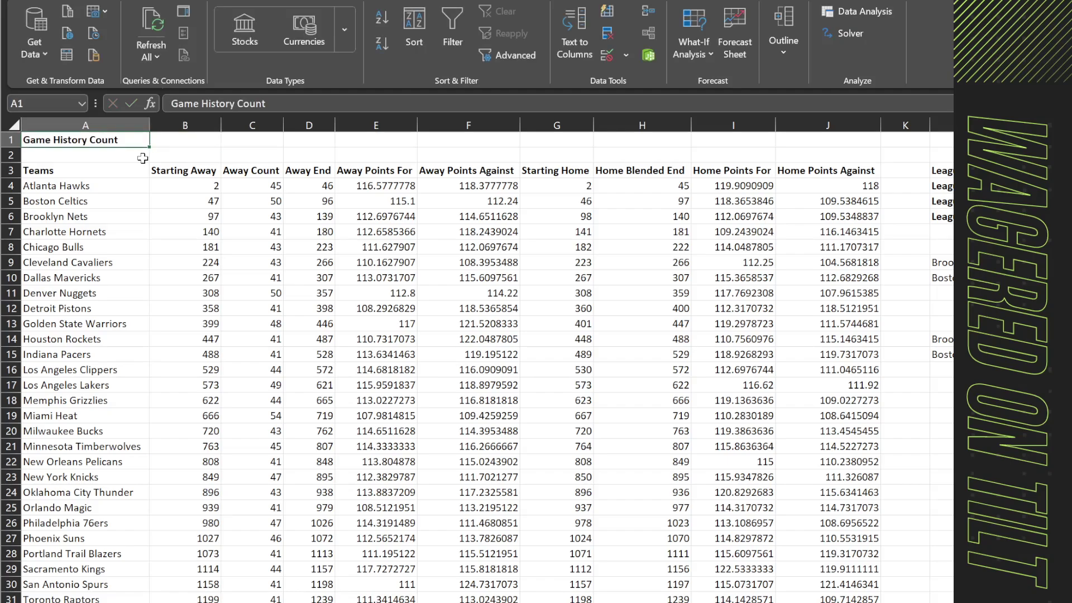
pyautogui.press('Right')
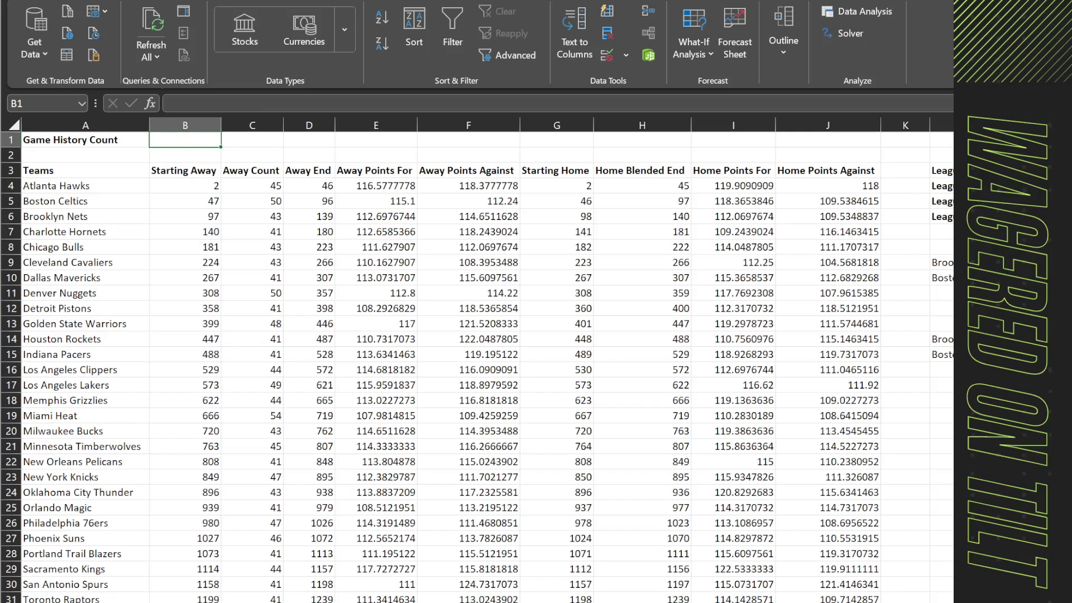
pyautogui.hotkey('ctrl', 'pagedown')
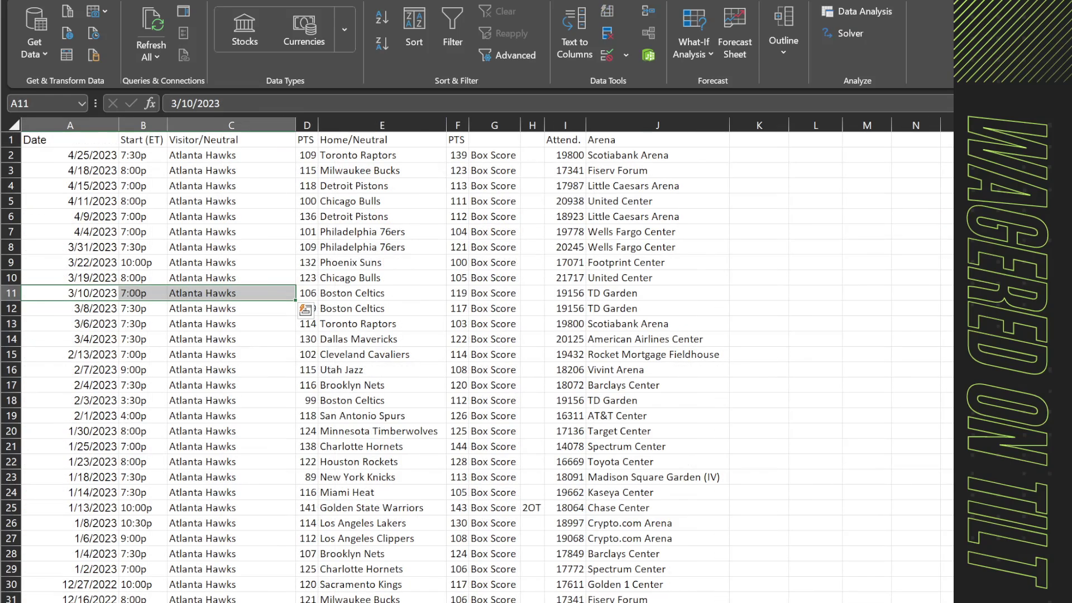
pyautogui.click(102, 167)
pyautogui.moveTo(112, 232); pyautogui.dragTo(118, 525)
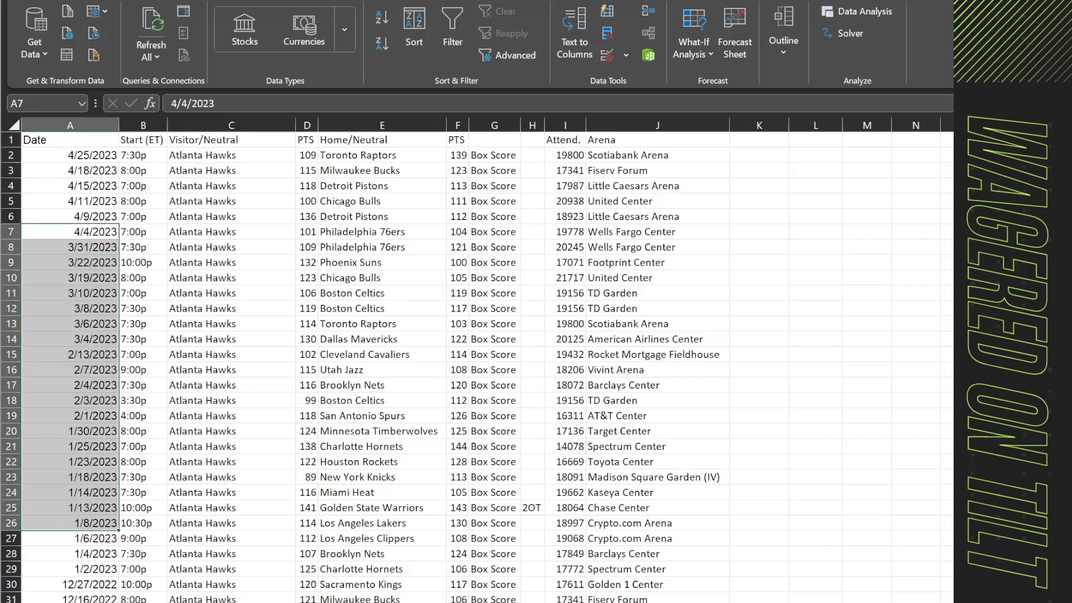
pyautogui.hotkey('ctrl', 'pageup')
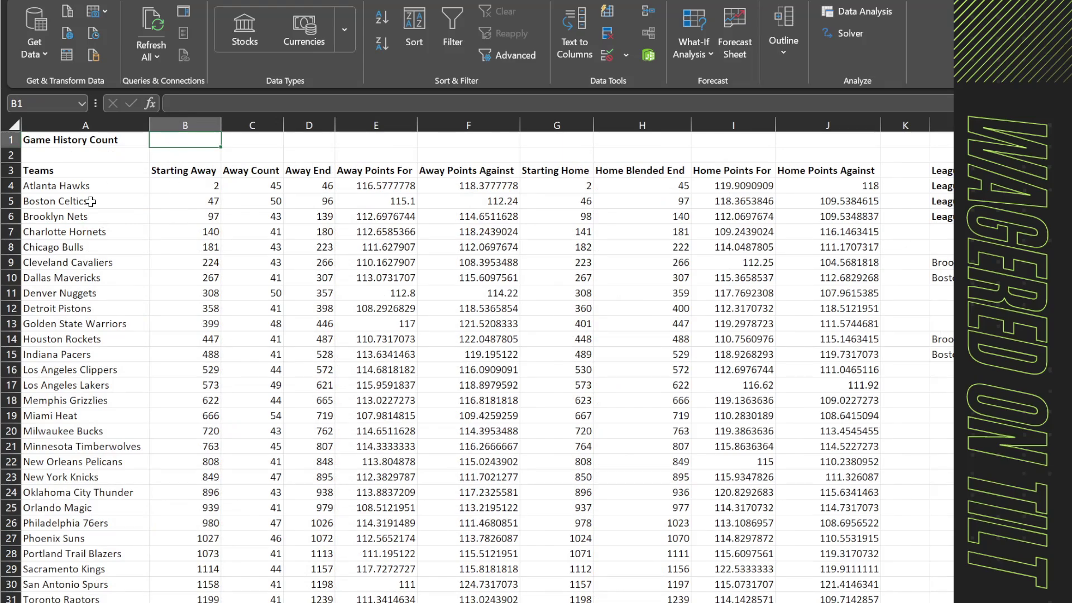
pyautogui.hotkey('ctrl', 'pagedown')
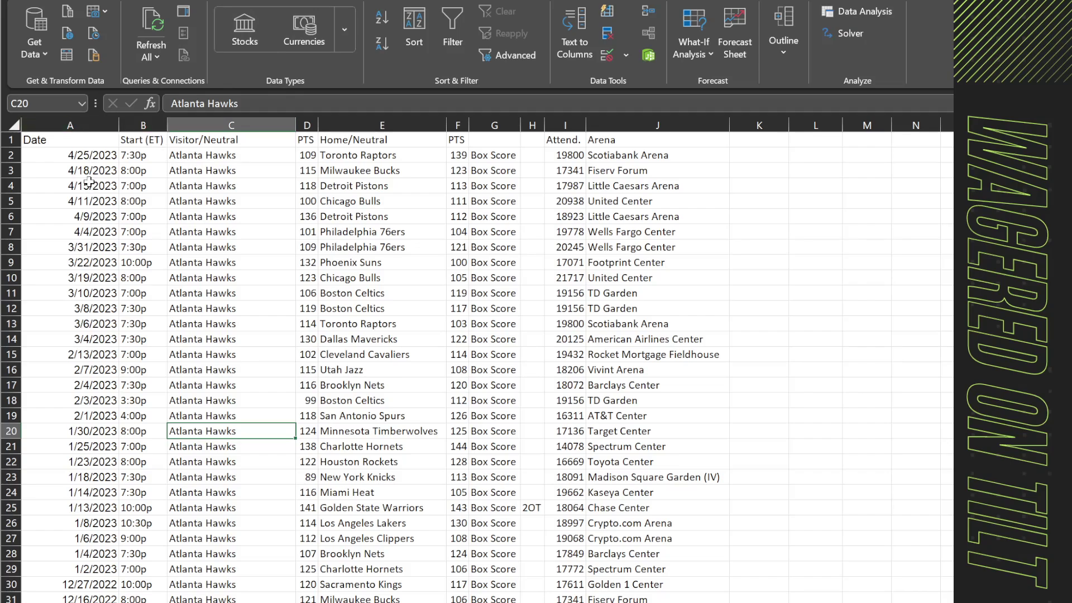
pyautogui.moveTo(98, 124); pyautogui.dragTo(665, 125)
# Sort the games by Visitor/Neutral A to Z, then Date Oldest to Newest.
pyautogui.click(415, 48)
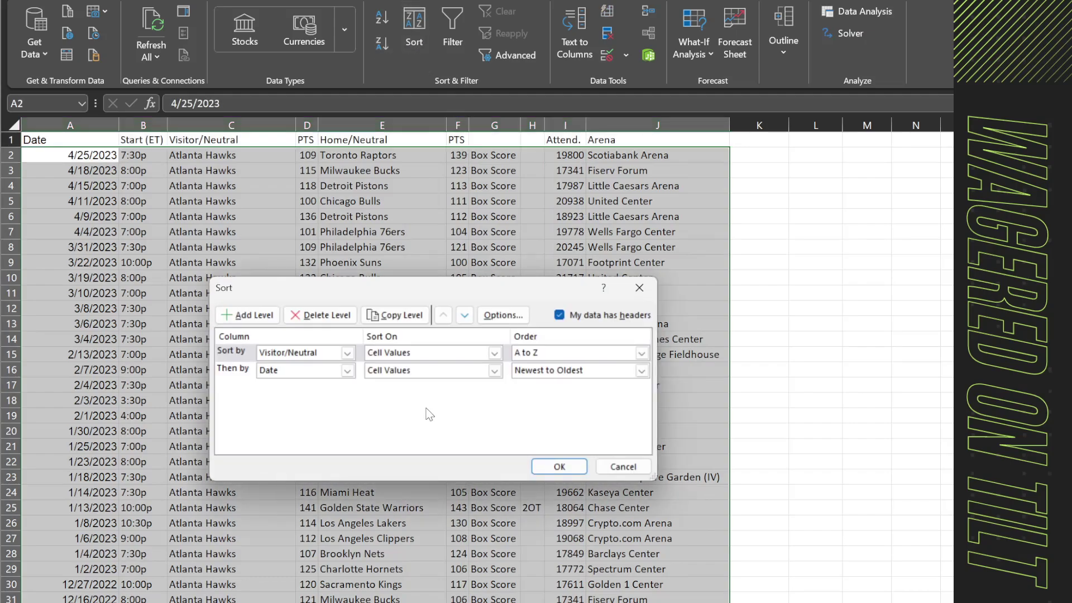
pyautogui.click(546, 373)
pyautogui.click(559, 384)
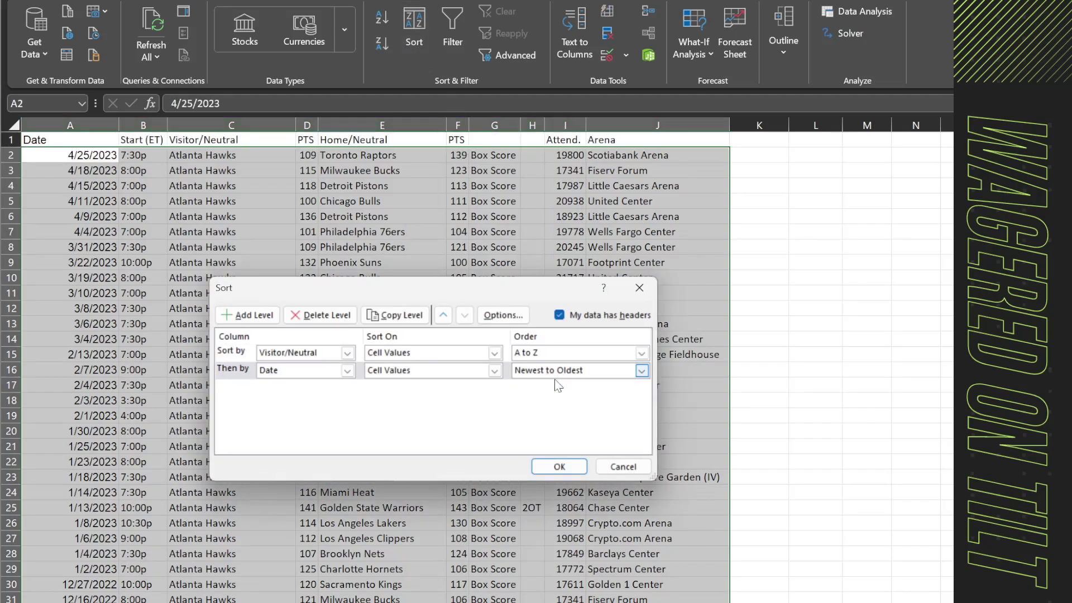
pyautogui.click(560, 465)
# Select the 1/30/2023 Timberwolves game row in the sorted log.
pyautogui.click(189, 282)
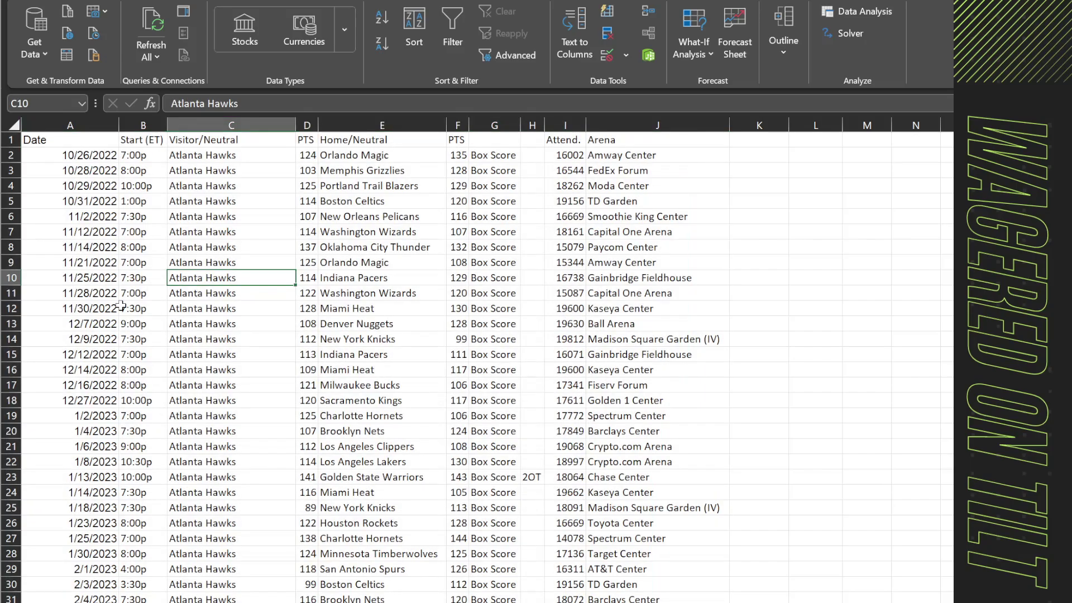
pyautogui.scroll(-5, 175, 496)
pyautogui.scroll(-3, 124, 552)
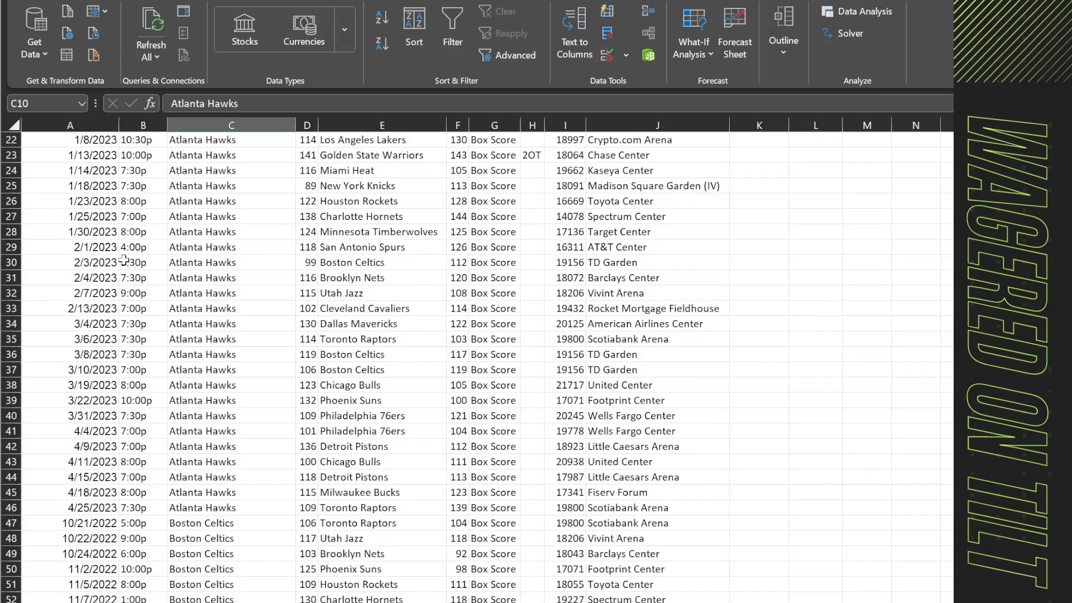
pyautogui.scroll(5, 149, 344)
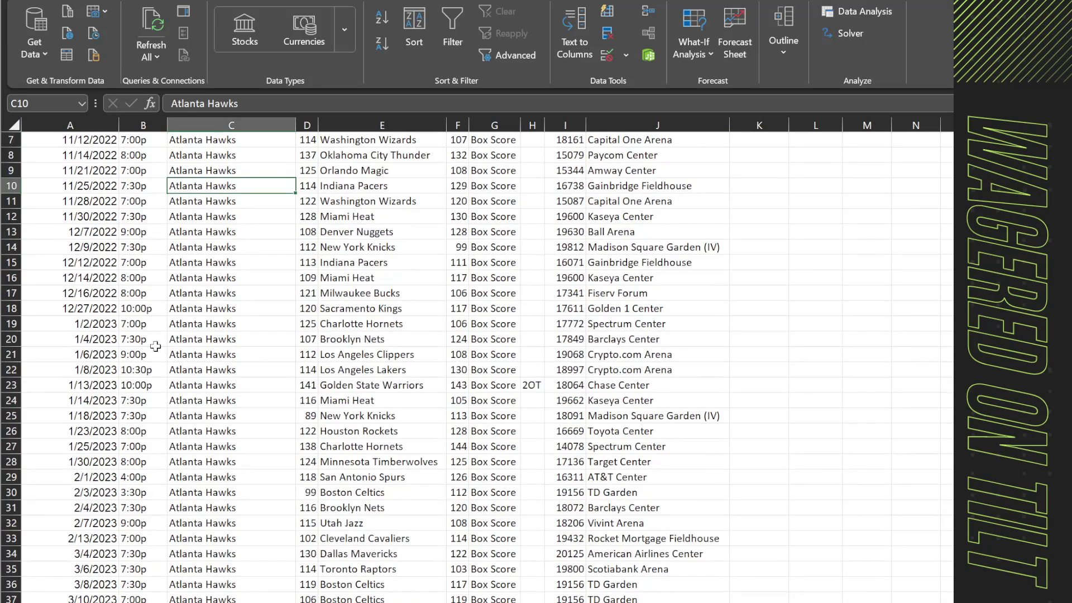
pyautogui.scroll(2, 94, 294)
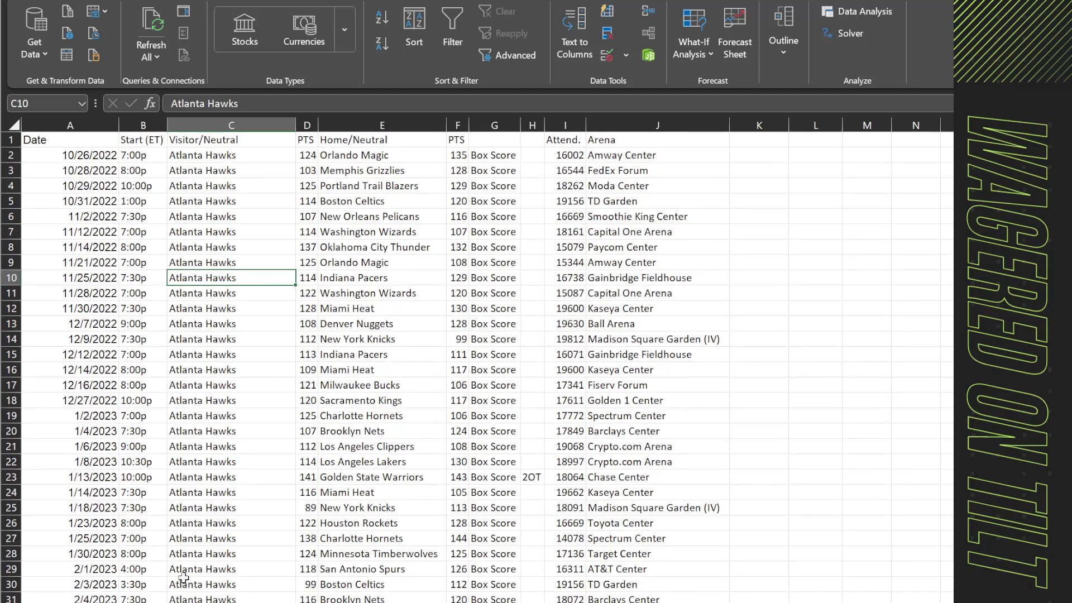
pyautogui.click(92, 555)
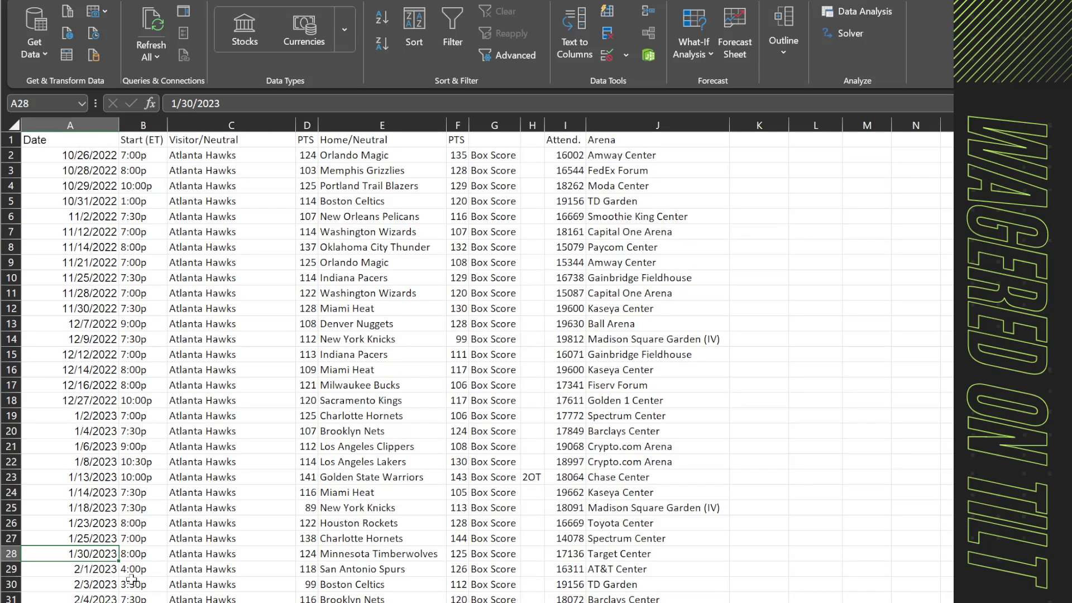
pyautogui.moveTo(76, 554); pyautogui.dragTo(617, 556)
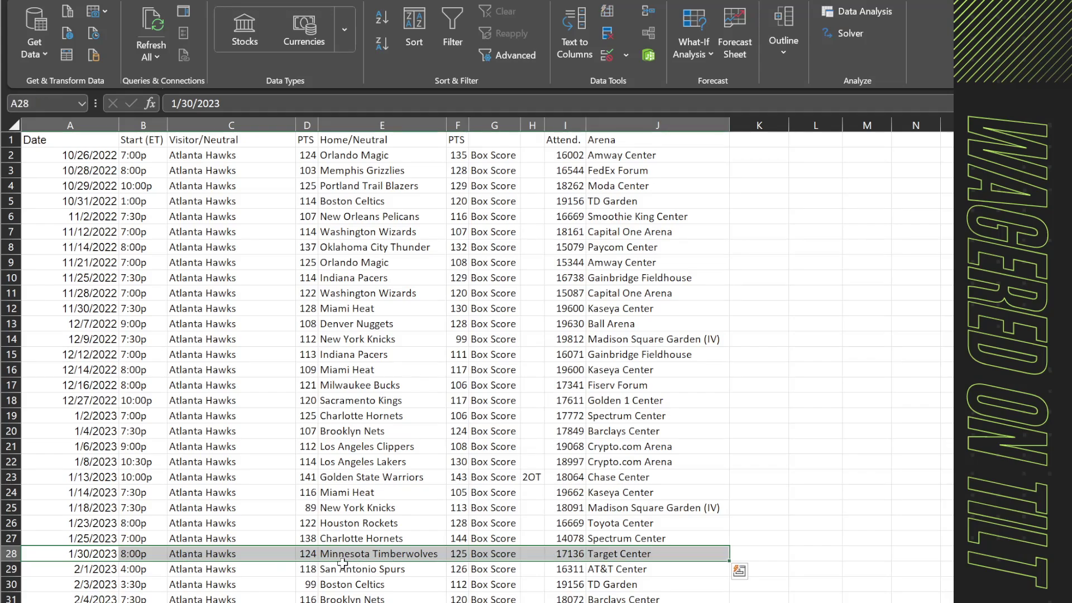
pyautogui.click(89, 556)
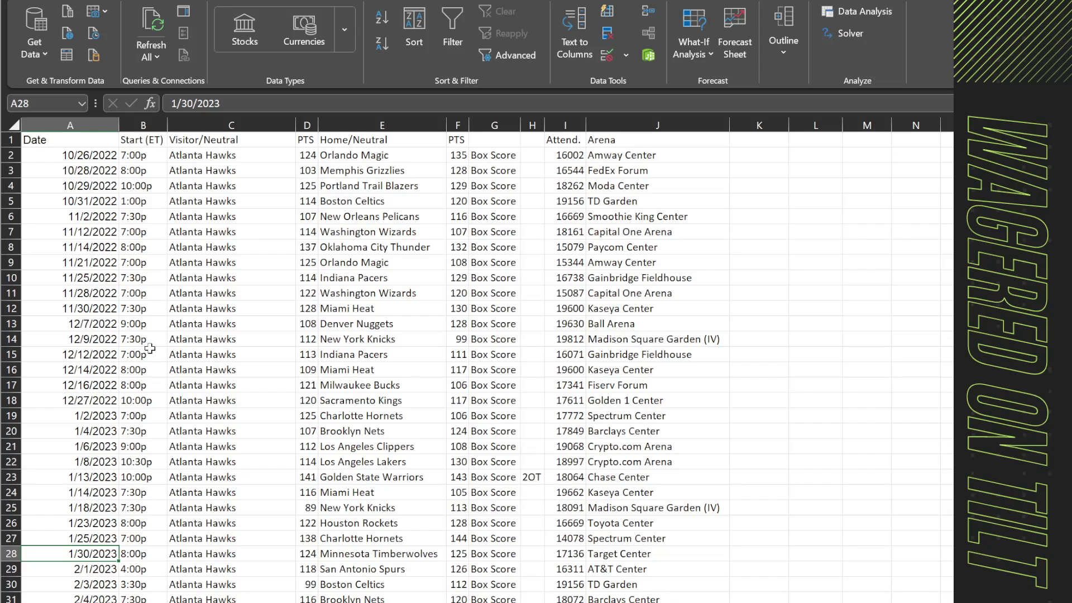
pyautogui.moveTo(91, 157); pyautogui.dragTo(88, 351)
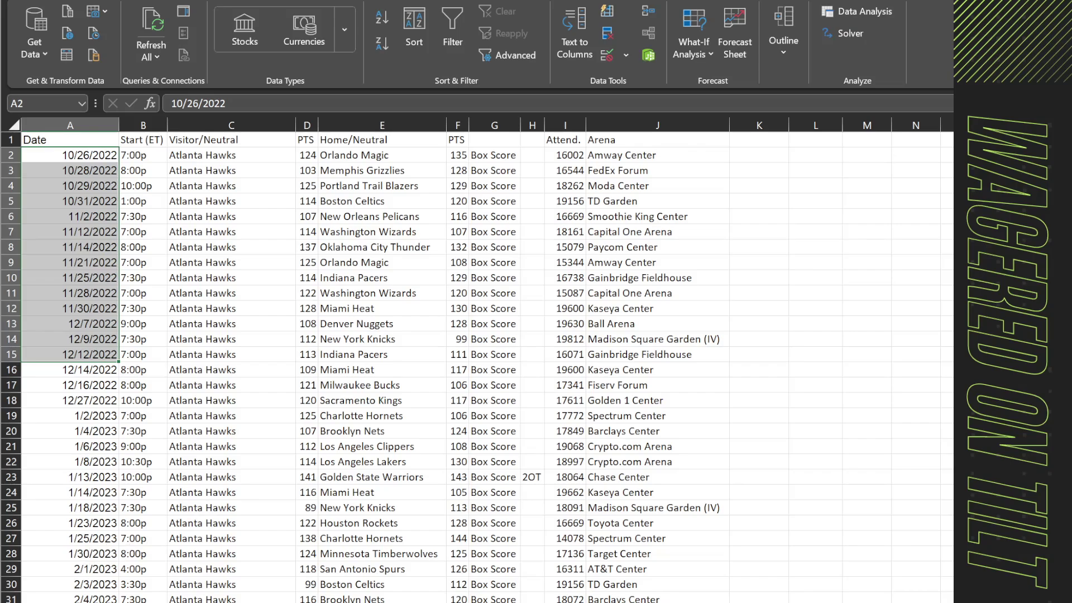
# Enter 15 as the Game History Count in B1 of the summary sheet.
pyautogui.hotkey('ctrl', 'pagedown')
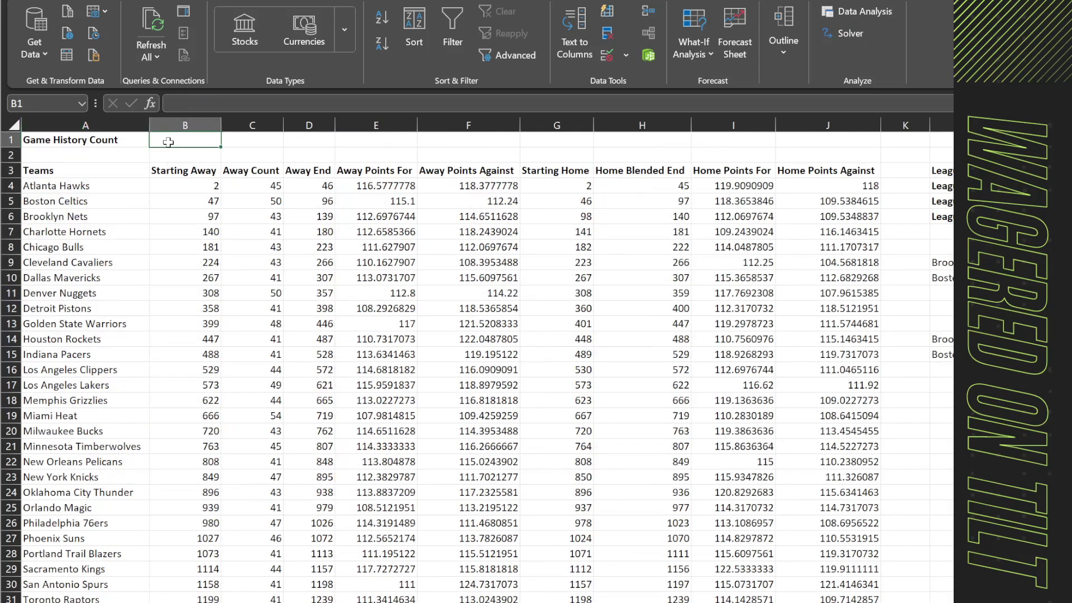
pyautogui.write('15')
pyautogui.press('Return')
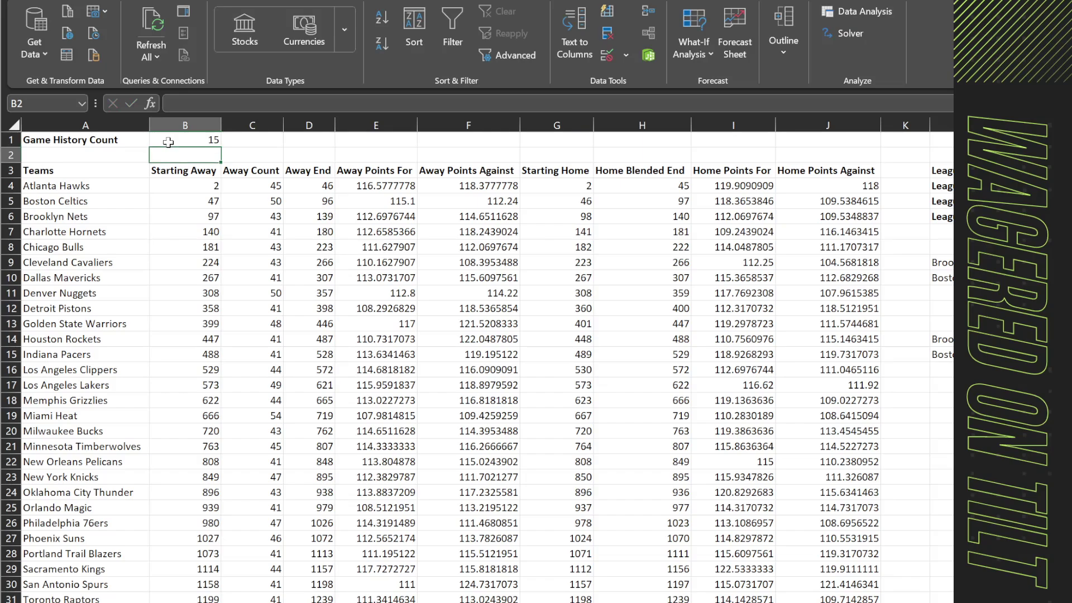
# Trace Atlanta's Starting Away formula to its first away game, then inspect Away Count.
pyautogui.click(209, 189)
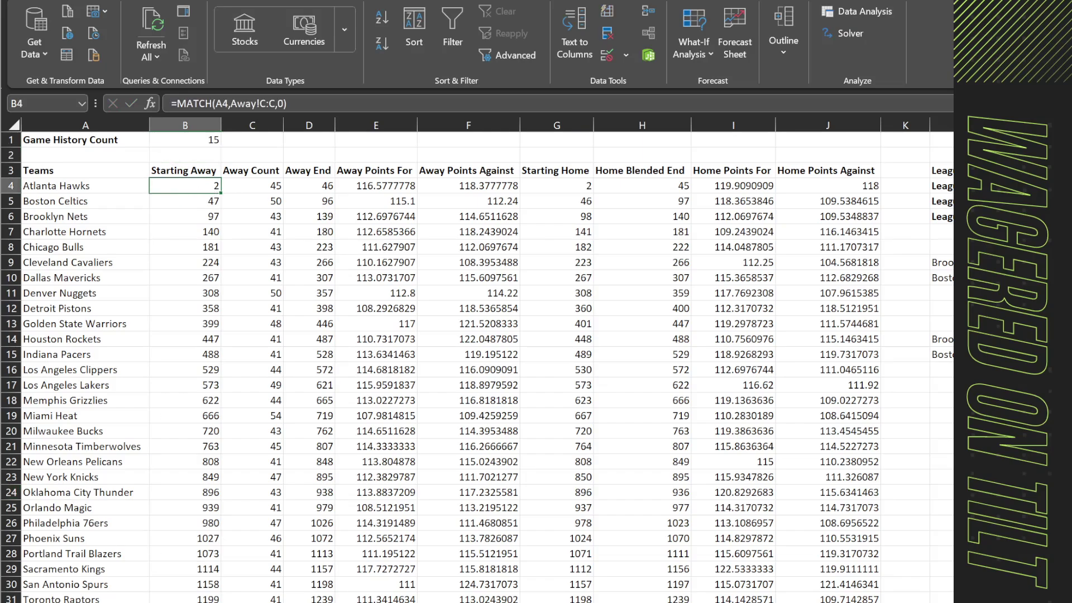
pyautogui.hotkey('ctrl', '[')
pyautogui.click(244, 161)
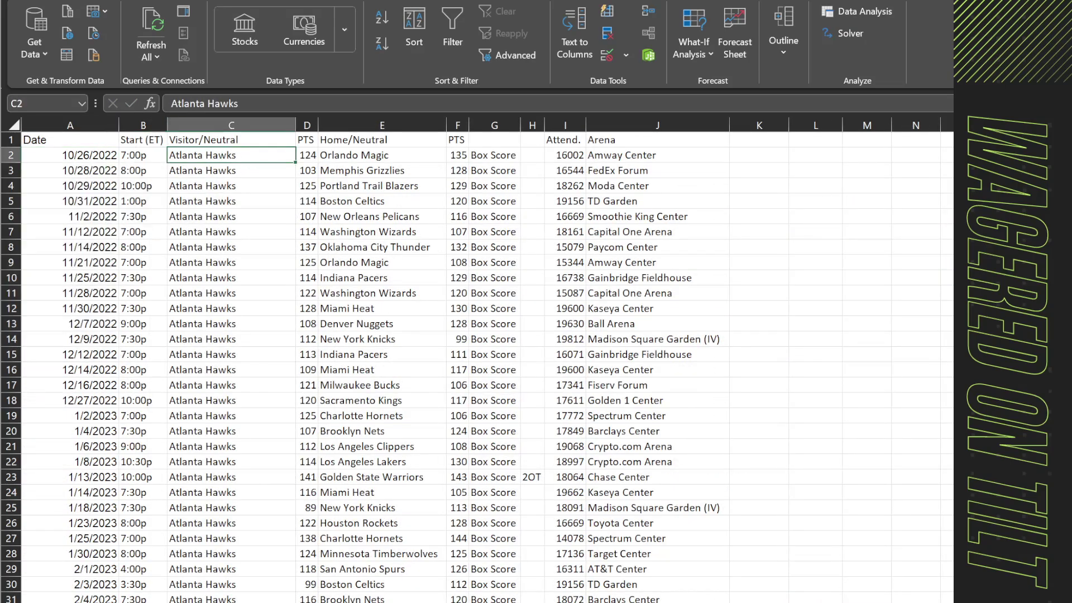
pyautogui.press('F5')
pyautogui.press('Return')
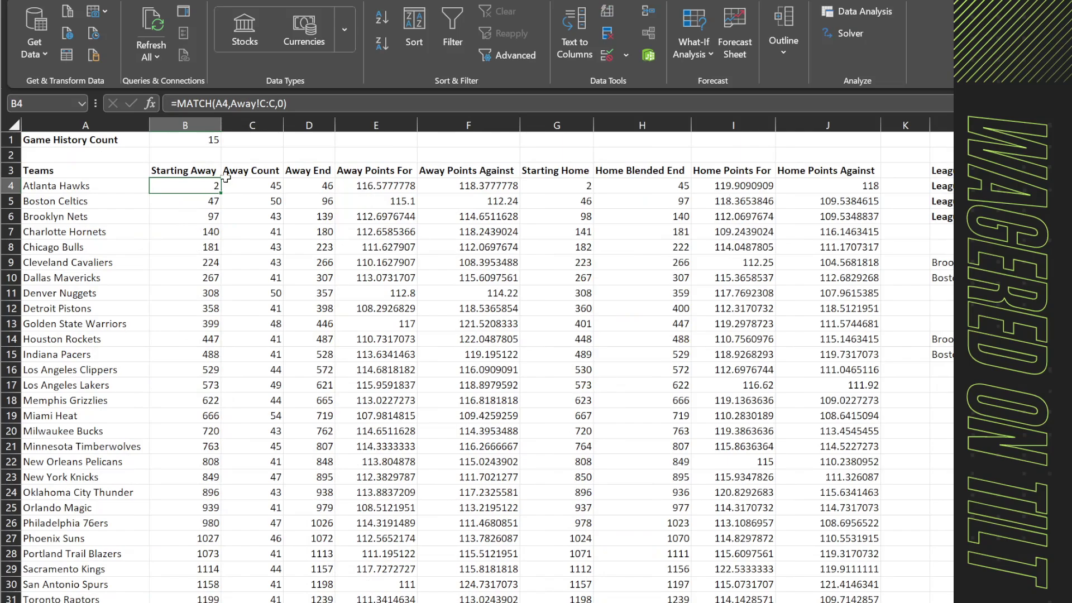
pyautogui.click(257, 185)
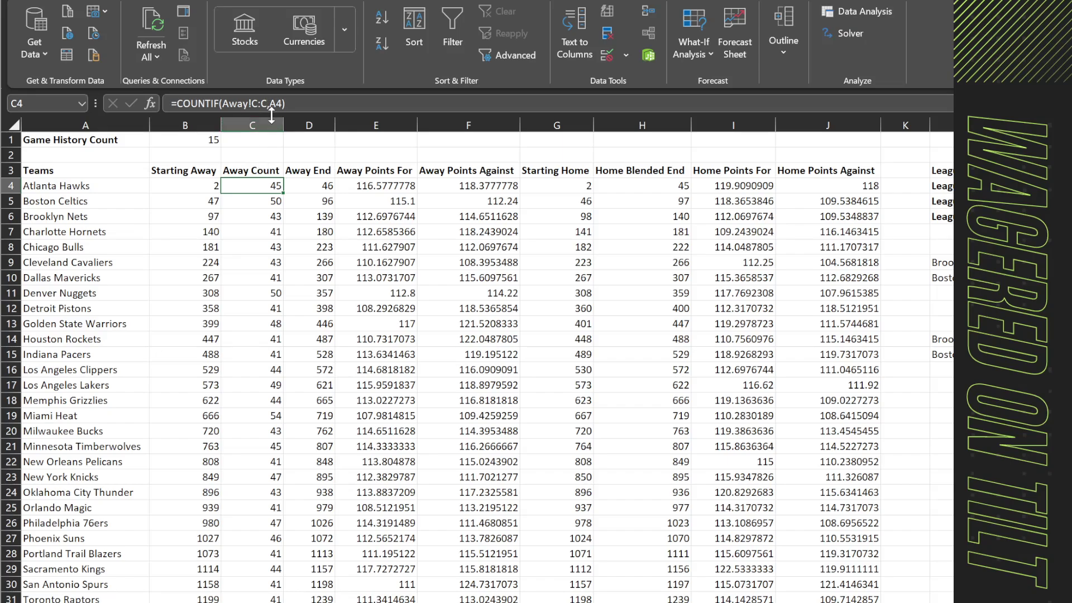
pyautogui.click(271, 124)
# Hide the Away Count column C with Ctrl+0.
pyautogui.rightClick(279, 124)
pyautogui.press('Escape')
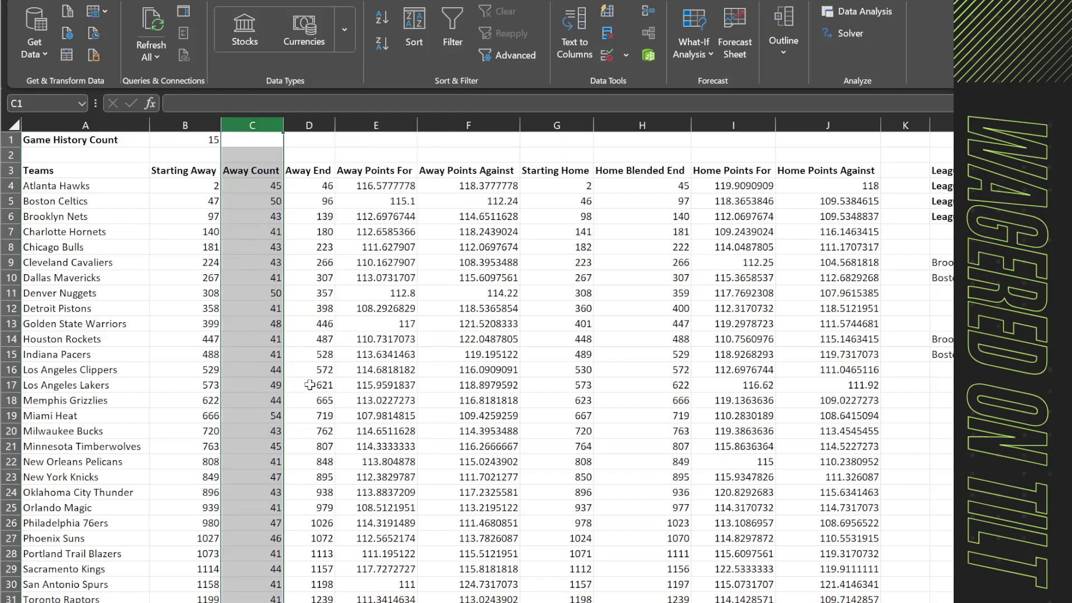
pyautogui.hotkey('ctrl', '0')
# Check Atlanta's Away End formula =B4+C4-1 and the Game History Count value.
pyautogui.click(259, 188)
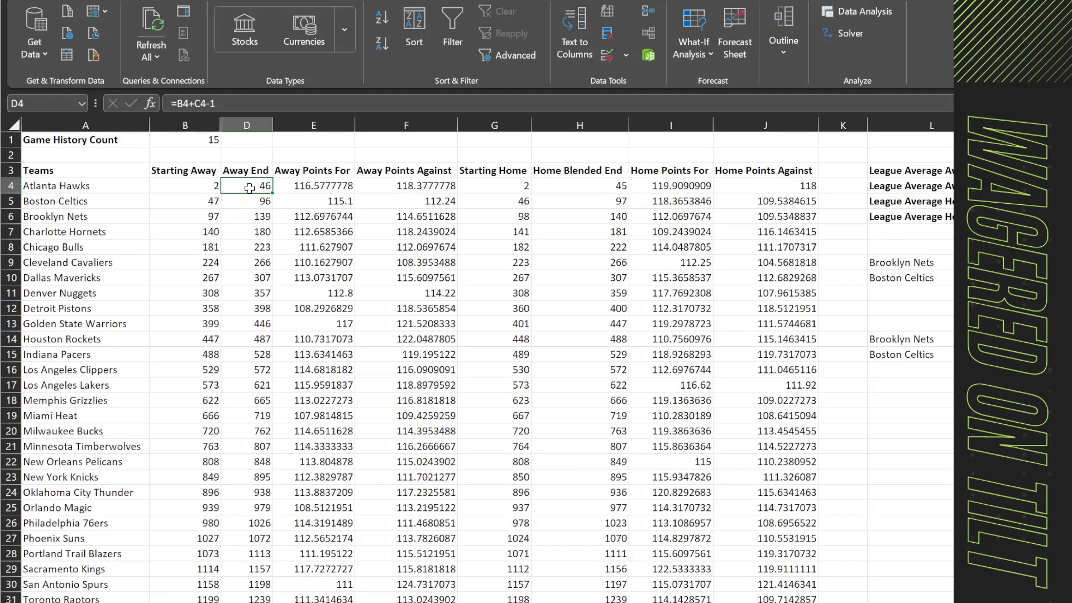
pyautogui.click(201, 175)
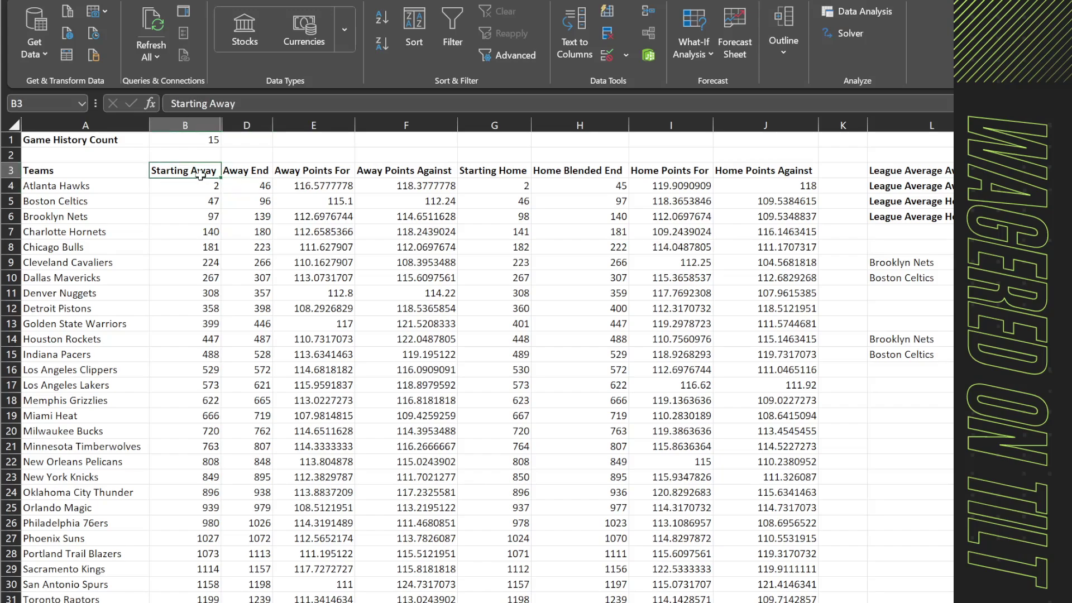
pyautogui.click(244, 185)
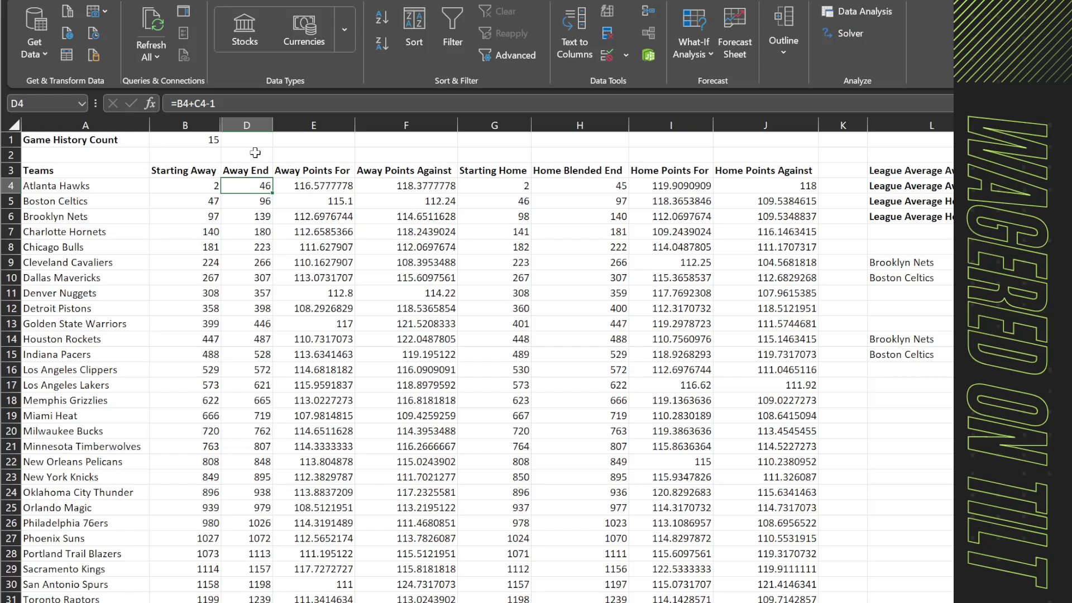
pyautogui.click(208, 142)
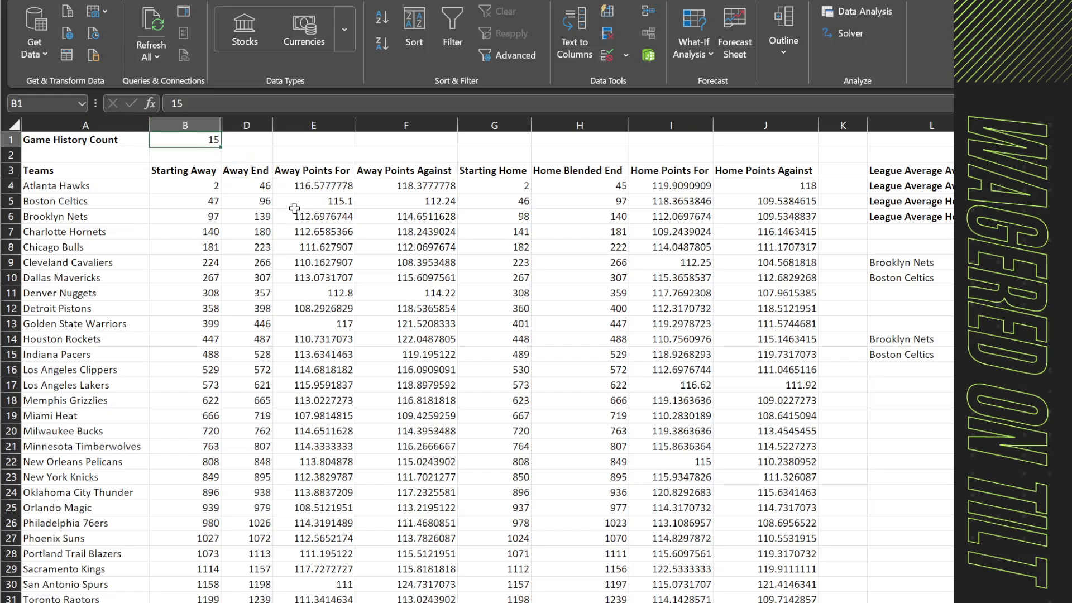
# Rewrite Away End D4 as =B4+$B$1-1 and fill it down the column.
pyautogui.click(260, 187)
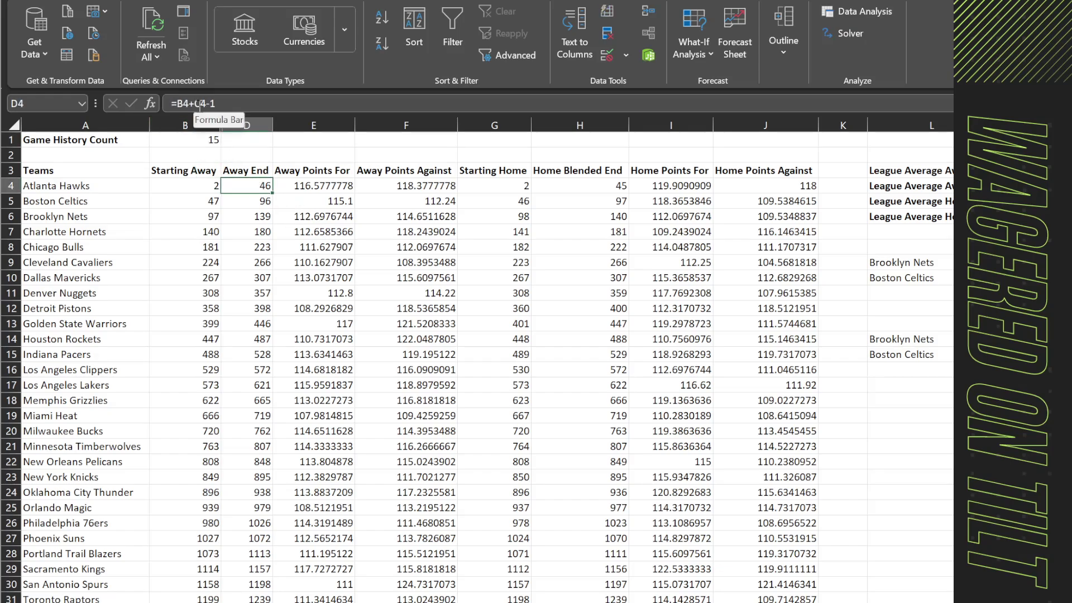
pyautogui.click(192, 105)
pyautogui.press('Delete')
pyautogui.press('Delete')
pyautogui.press('Delete')
pyautogui.press('Delete')
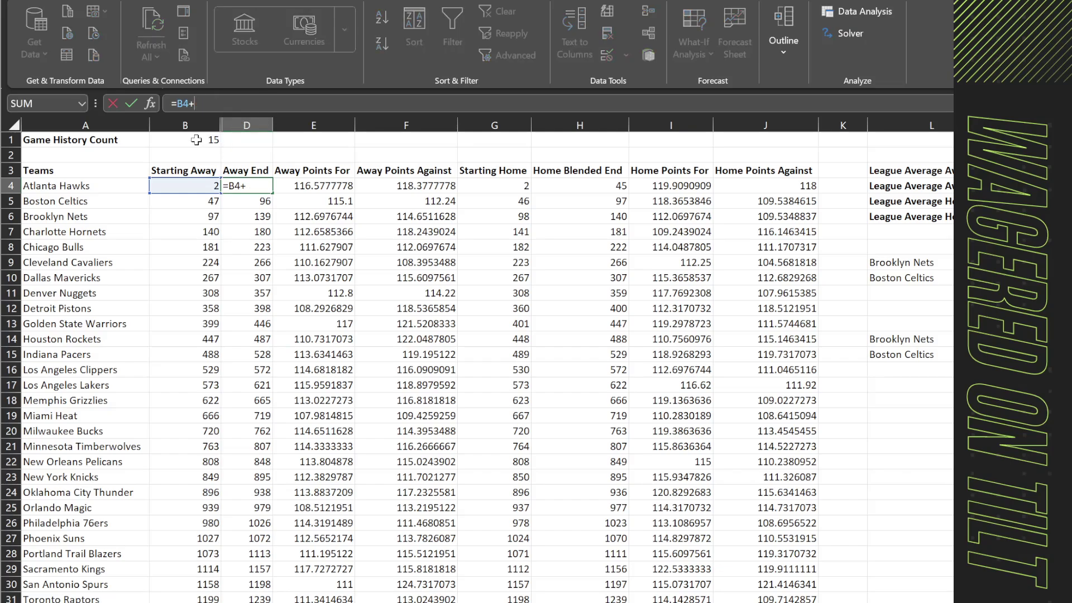
pyautogui.click(207, 136)
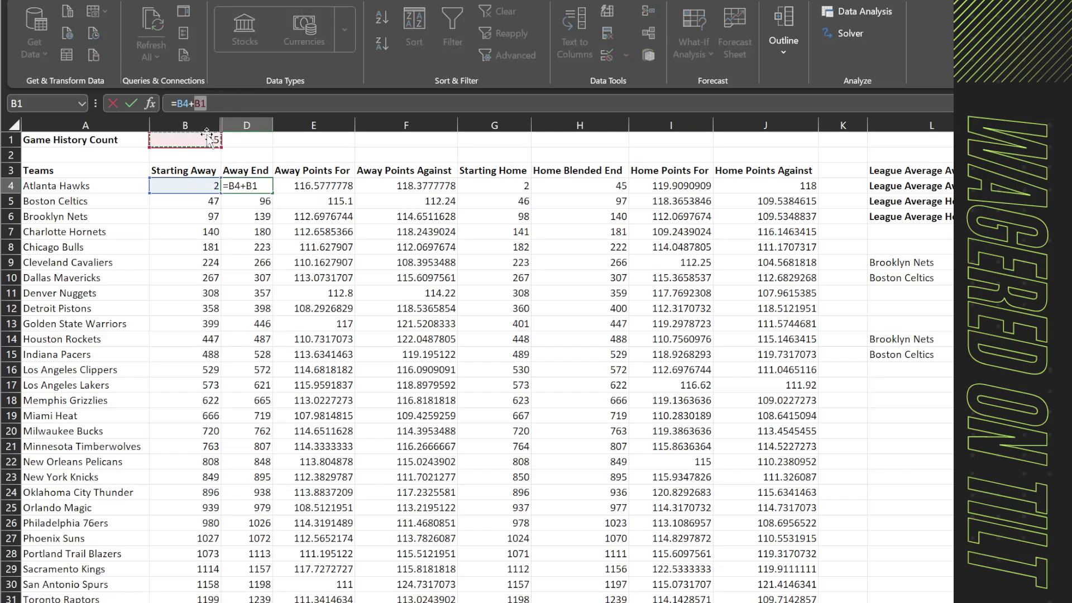
pyautogui.click(195, 104)
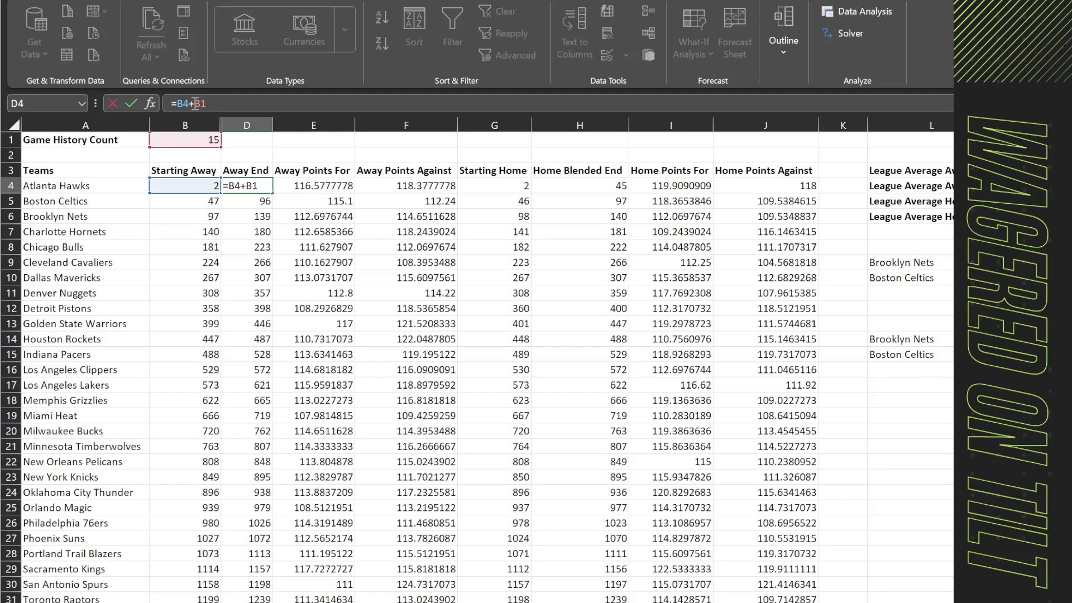
pyautogui.write('$')
pyautogui.press('Right')
pyautogui.write('$')
pyautogui.press('Return')
pyautogui.press('Up')
pyautogui.hotkey('ctrl', 'c')
pyautogui.hotkey('ctrl', 'shift', 'Down')
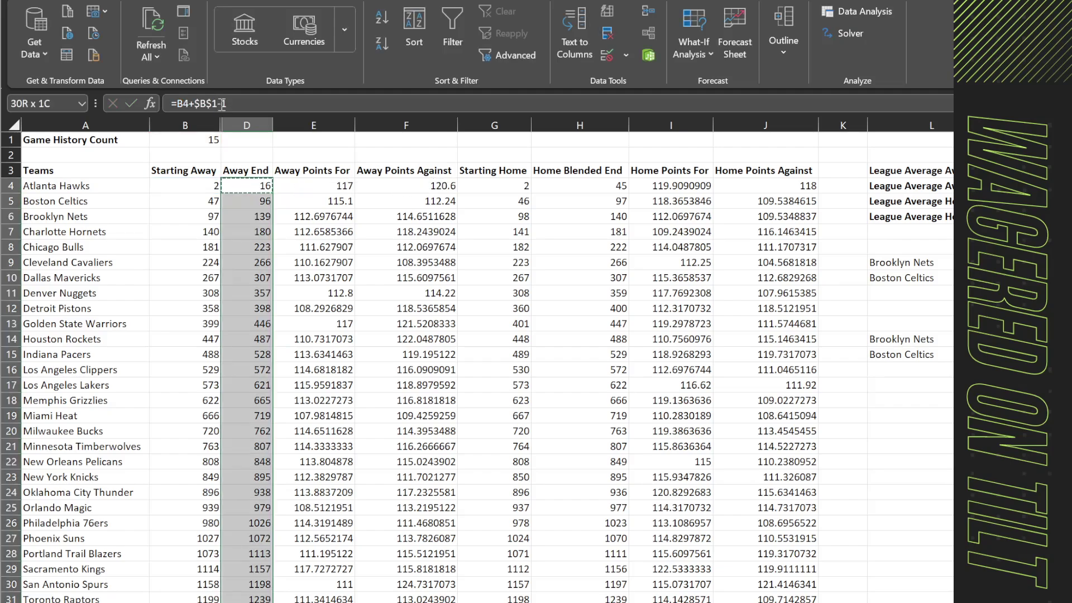
pyautogui.hotkey('ctrl', 'v')
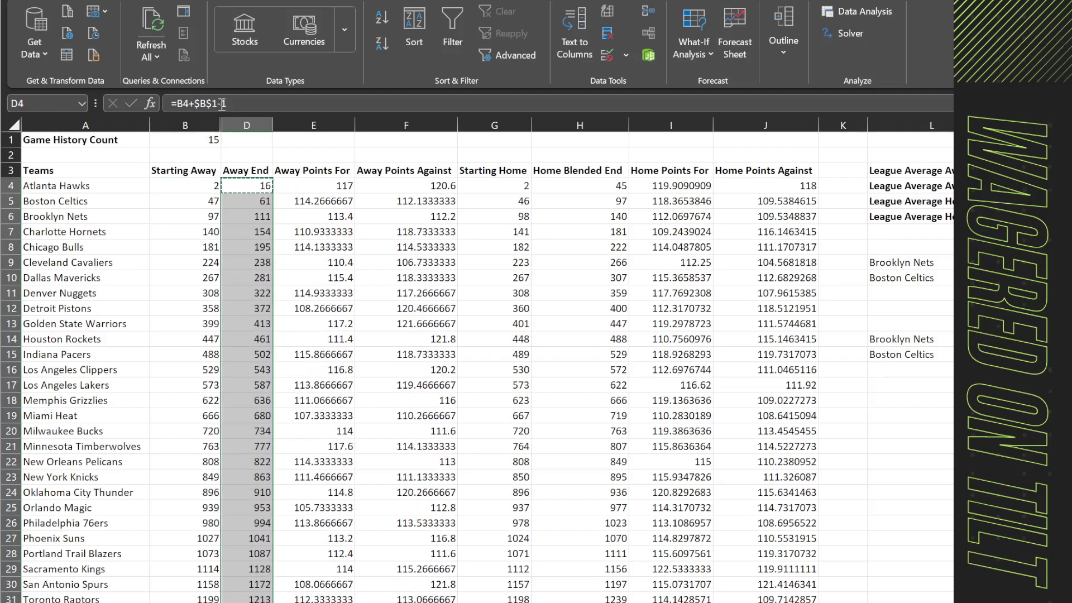
# Inspect Atlanta's Away Points For and Away Points Against (F4) AVERAGE formulas.
pyautogui.click(312, 190)
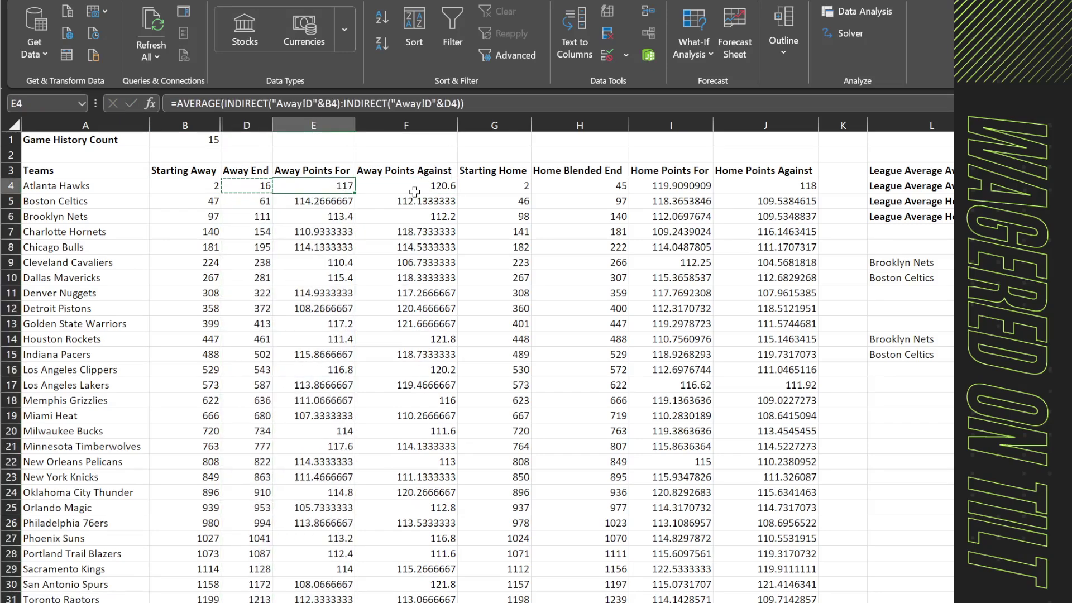
pyautogui.click(414, 192)
pyautogui.click(484, 104)
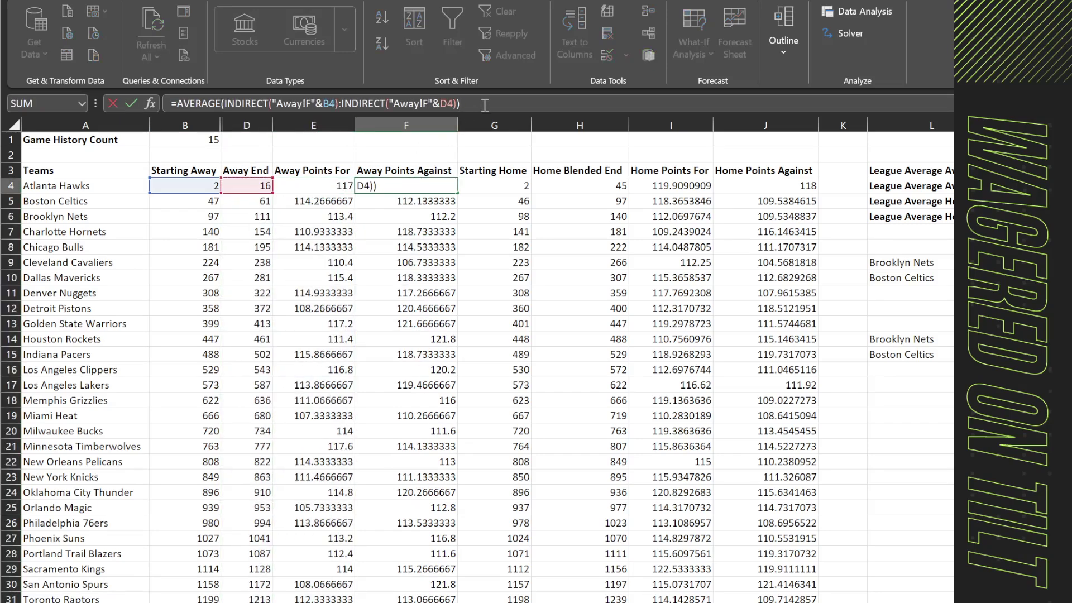
pyautogui.press('Tab')
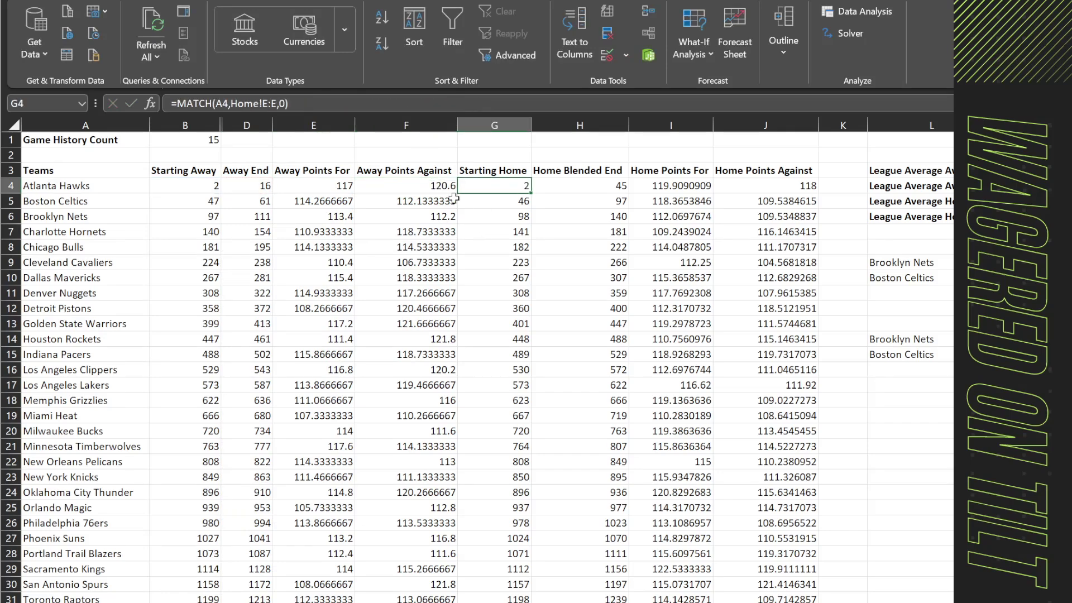
pyautogui.click(246, 185)
pyautogui.hotkey('ctrl', 'shift', 'Down')
# Select the Away Points For and Away Points Against values in columns E and F.
pyautogui.click(325, 248)
pyautogui.click(329, 201)
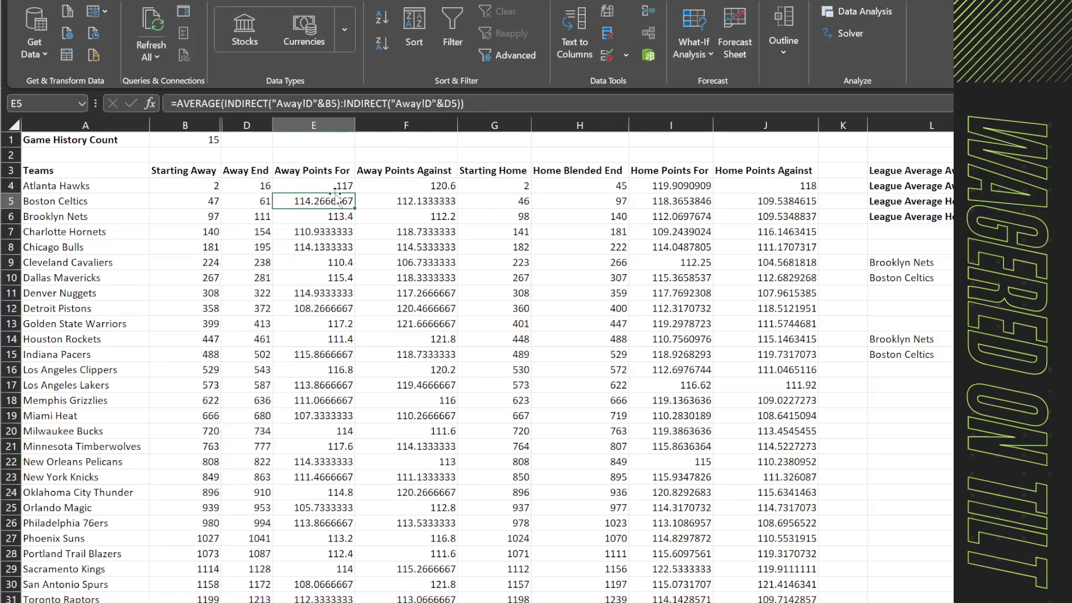
pyautogui.click(337, 188)
pyautogui.moveTo(319, 199); pyautogui.dragTo(321, 600)
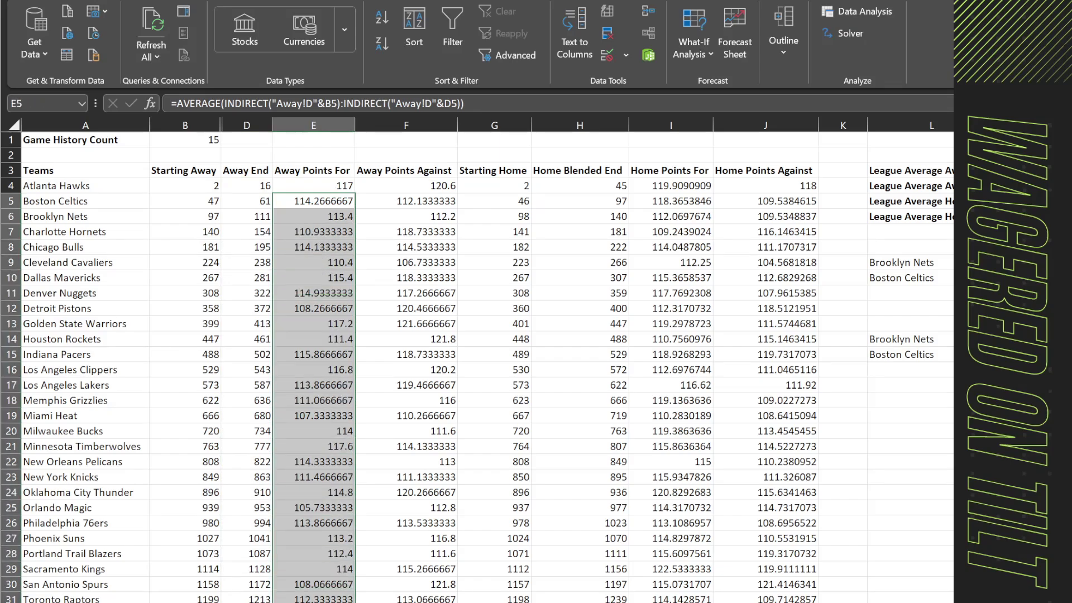
pyautogui.moveTo(405, 186); pyautogui.dragTo(442, 599)
pyautogui.click(446, 185)
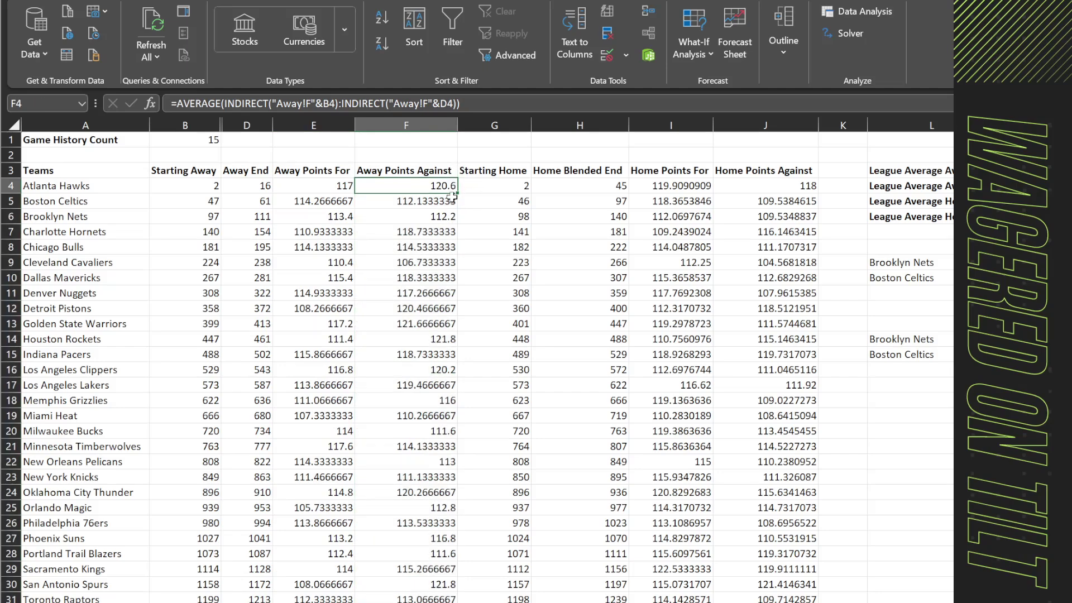
# Review row 4's formulas from B4 to I4 and begin editing H4.
pyautogui.click(208, 187)
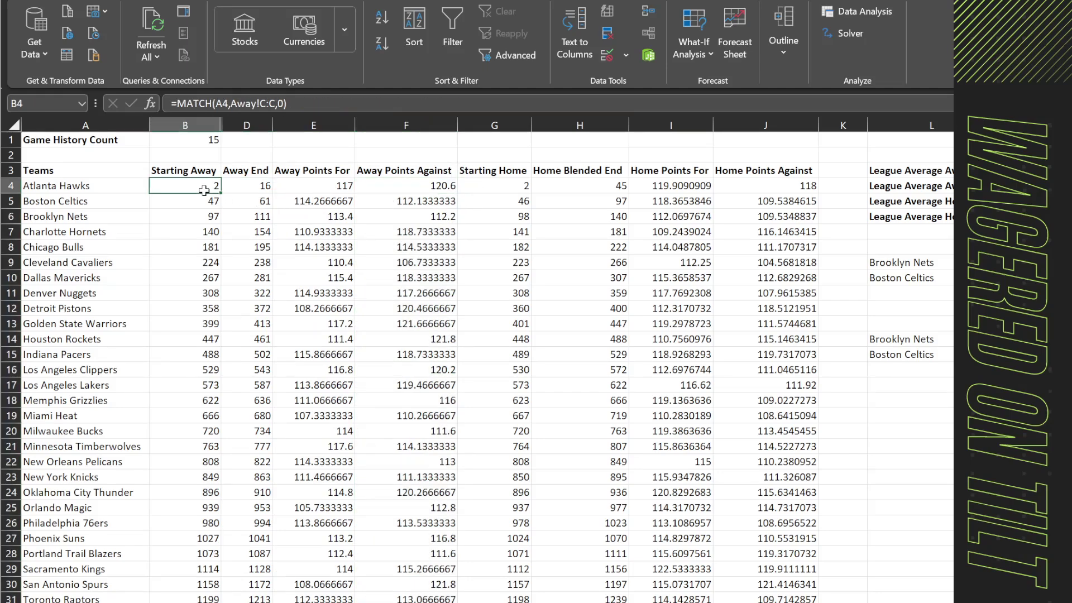
pyautogui.click(265, 189)
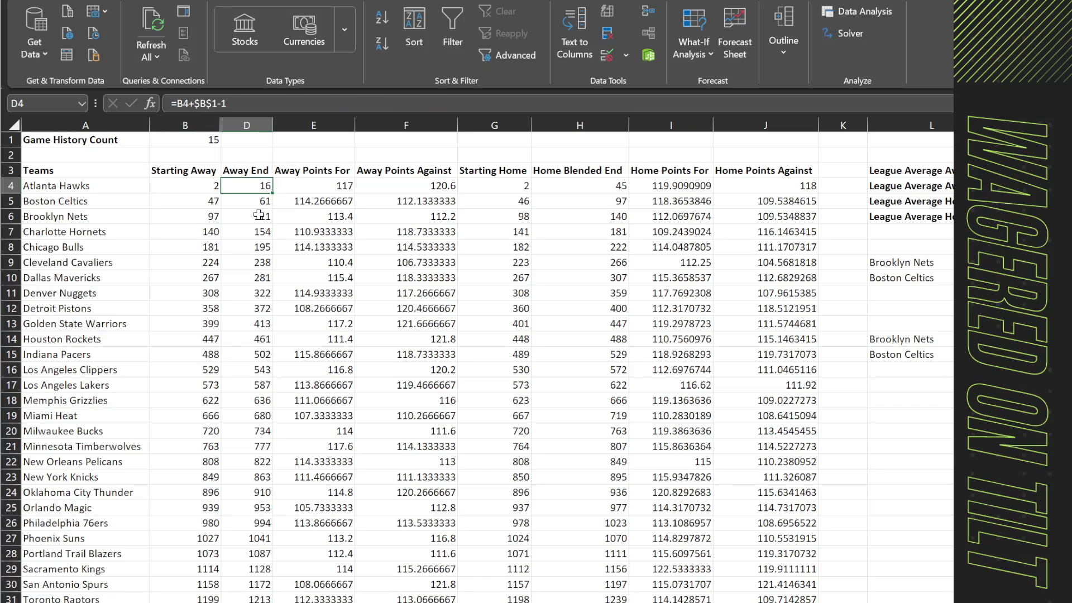
pyautogui.press('Right')
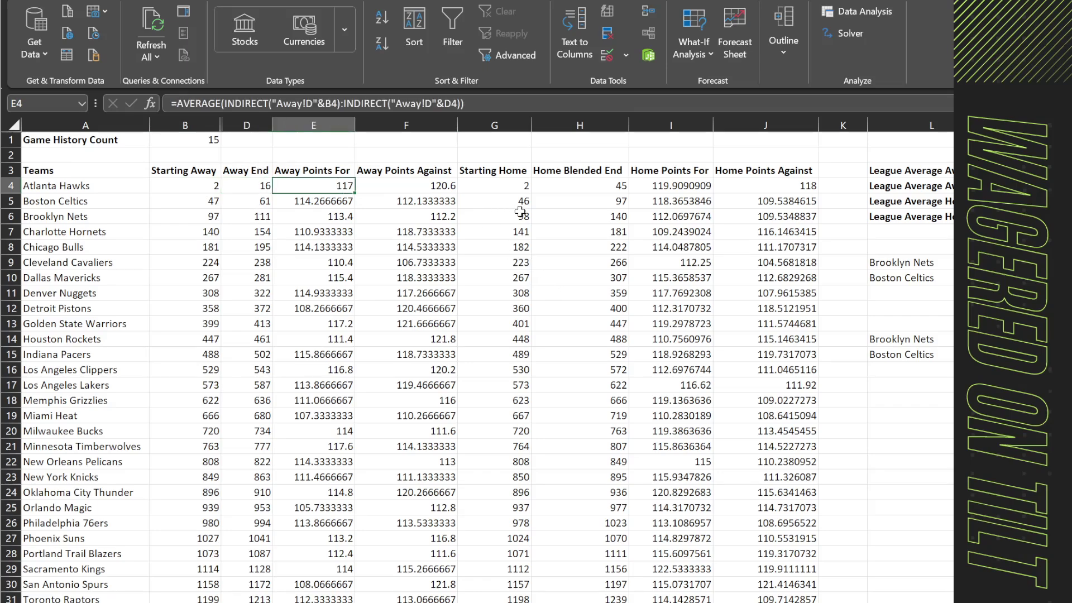
pyautogui.press('Right')
pyautogui.press('Right')
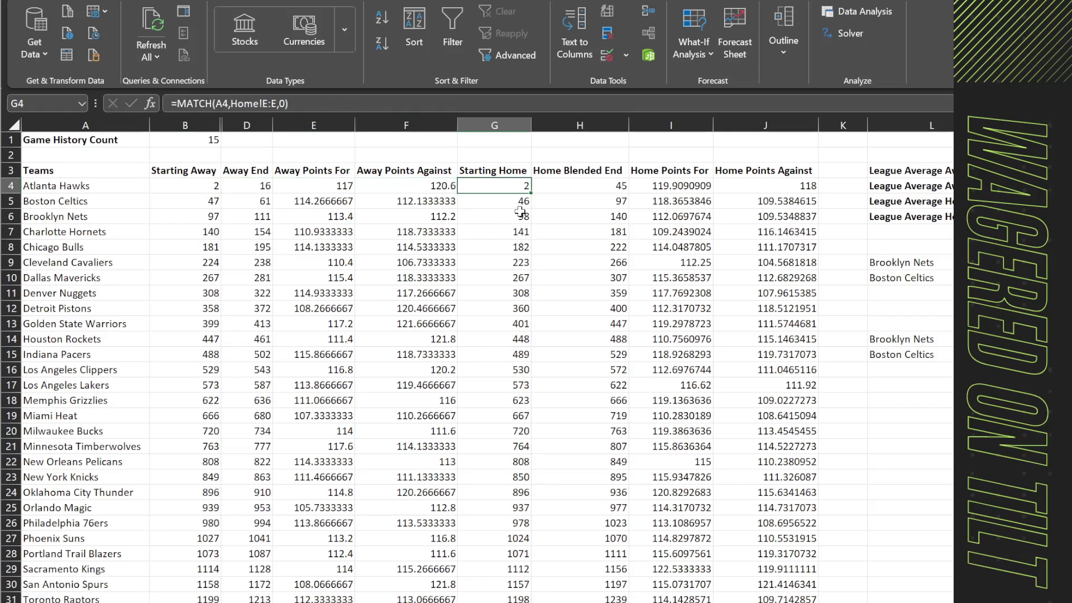
pyautogui.press('Right')
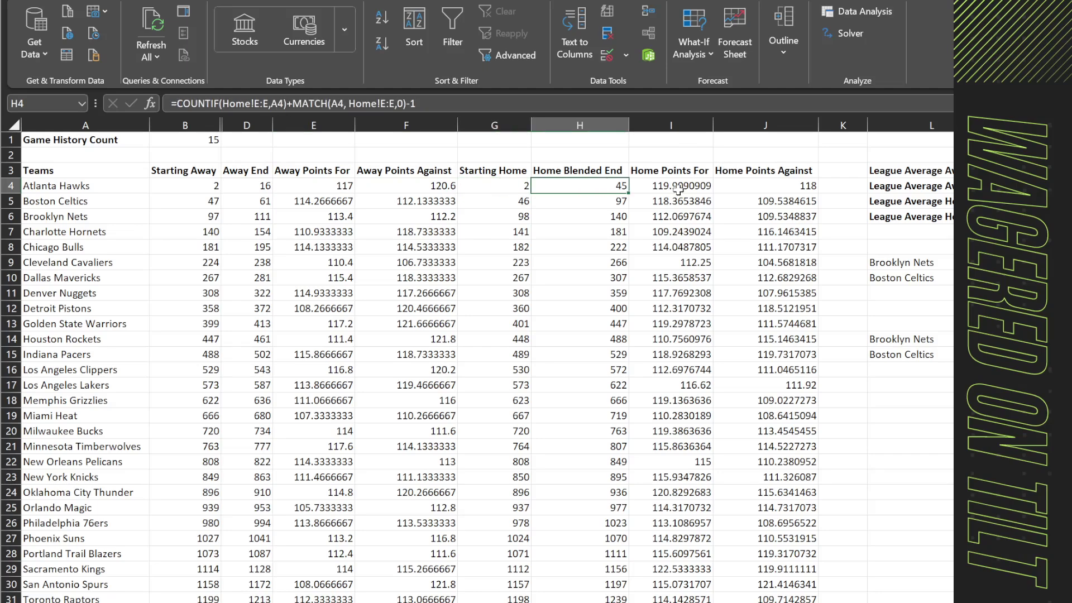
pyautogui.press('Right')
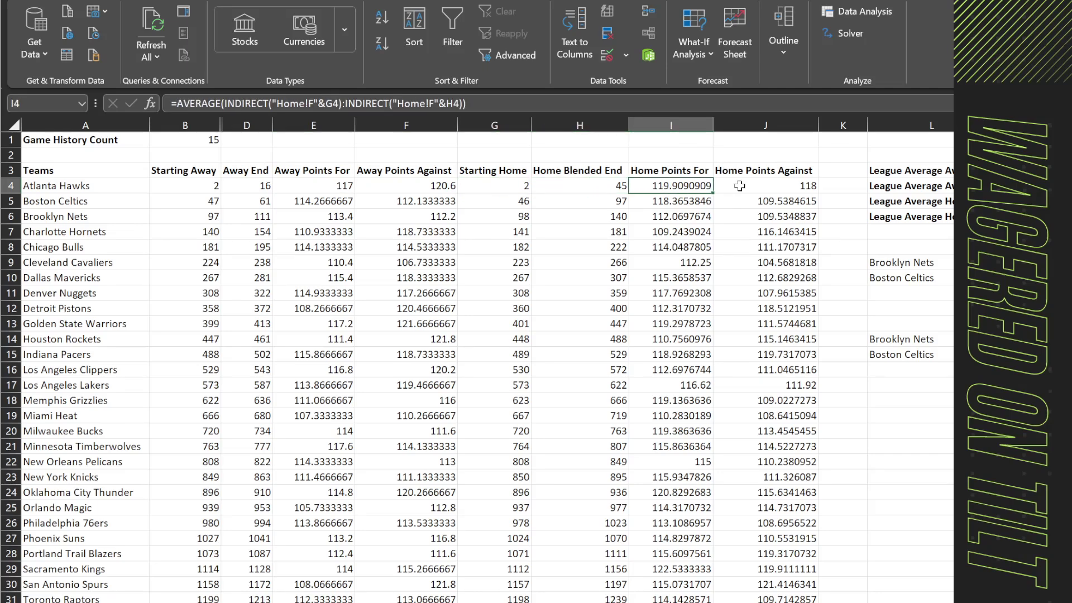
pyautogui.click(619, 187)
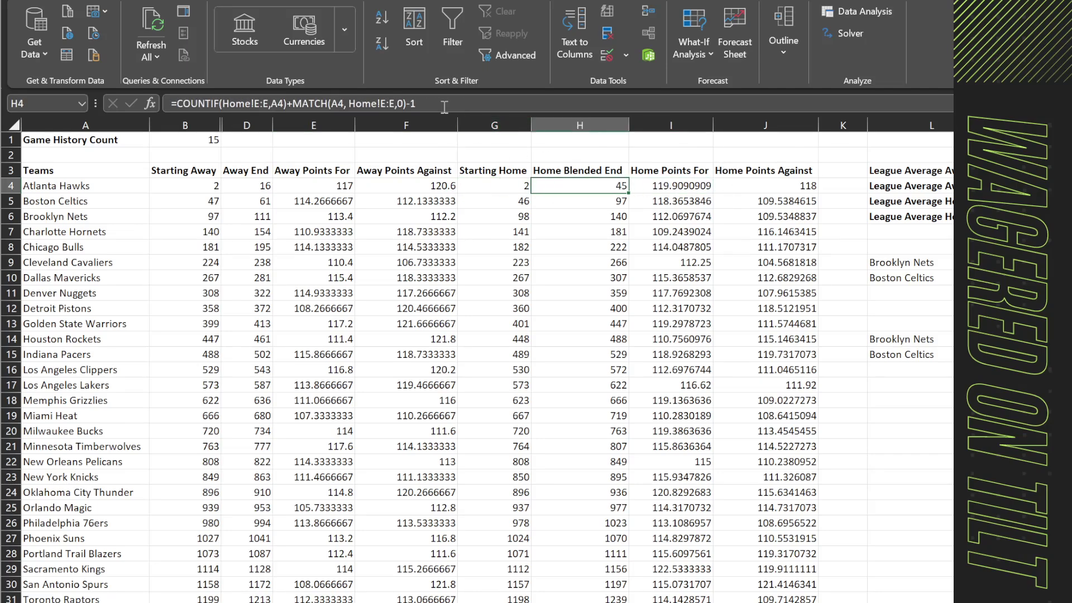
pyautogui.press('F2')
# Set H4 to =G4+$B$1-1 and fill it down the Home Blended End column.
pyautogui.press('Escape')
pyautogui.write('=')
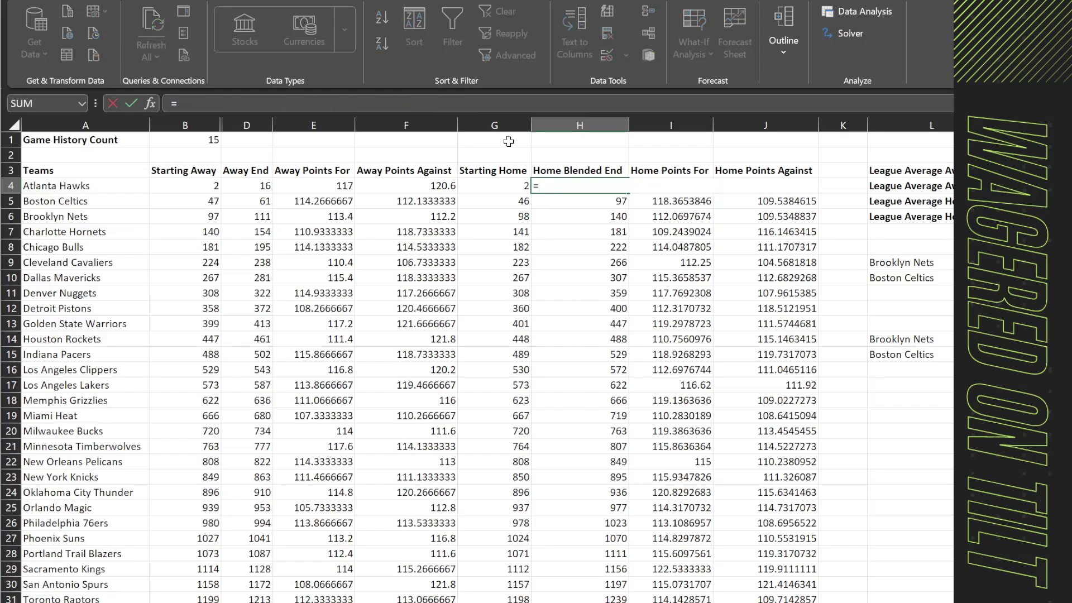
pyautogui.click(510, 184)
pyautogui.write('+')
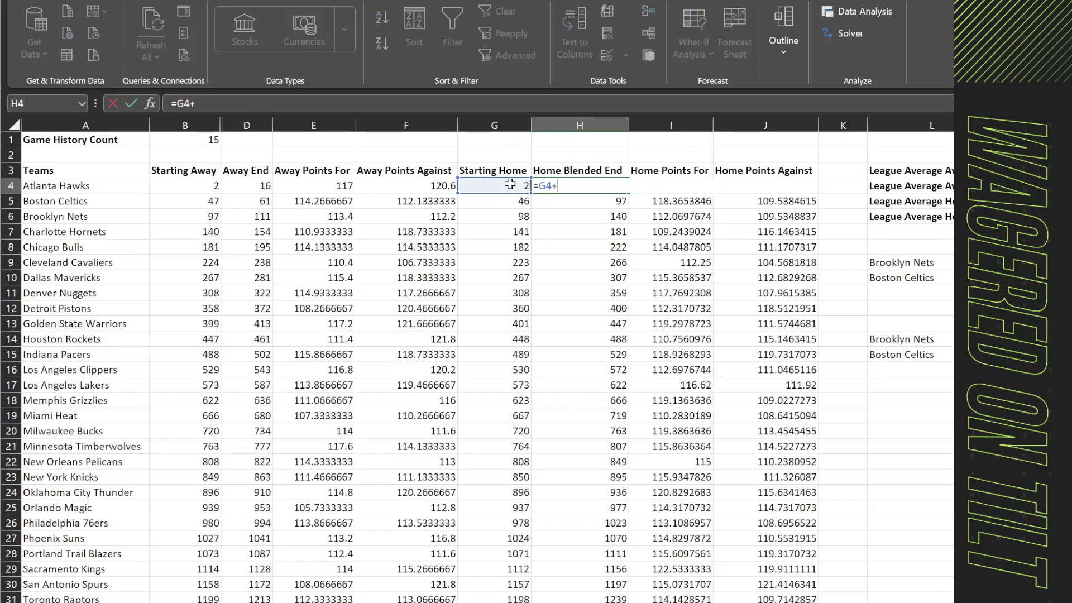
pyautogui.click(207, 141)
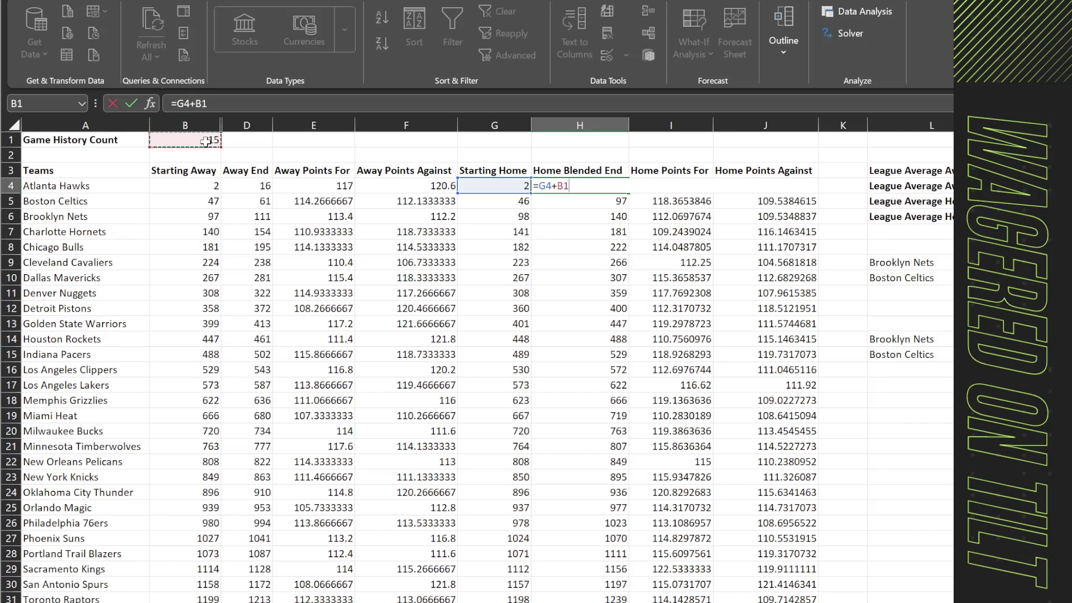
pyautogui.click(201, 103)
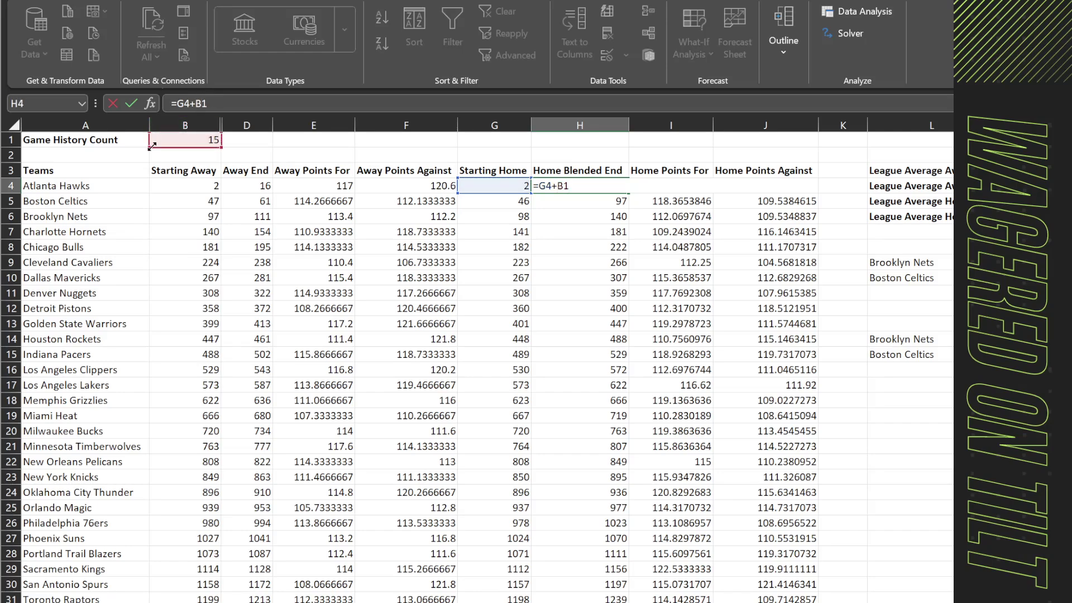
pyautogui.press('F4')
pyautogui.press('Return')
pyautogui.press('Up')
pyautogui.hotkey('ctrl', 'c')
pyautogui.hotkey('ctrl', 'shift', 'Down')
pyautogui.hotkey('ctrl', 'v')
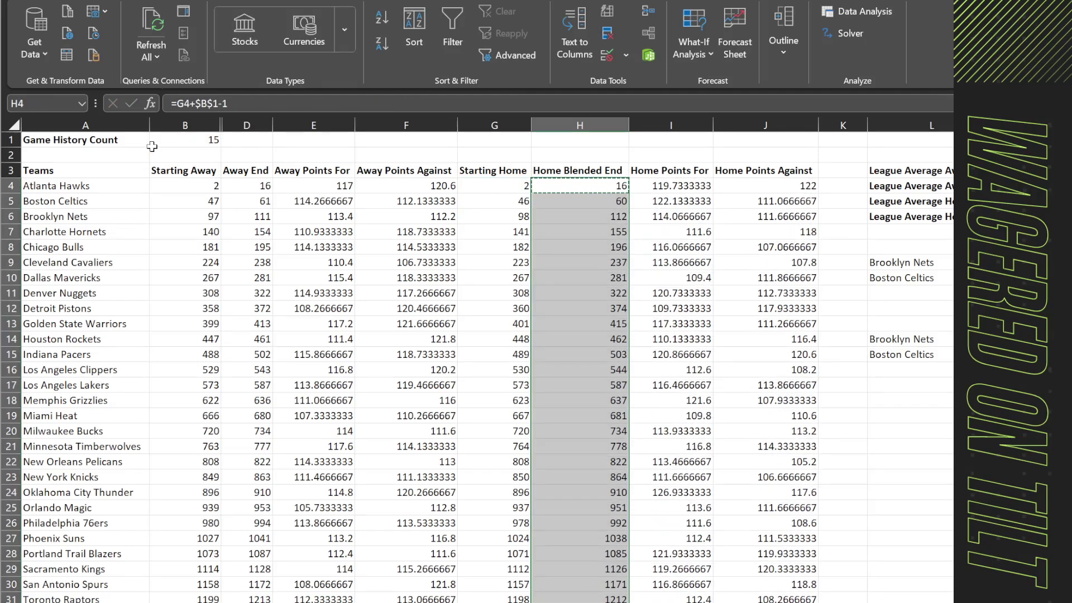
# Review the updated Home Points For and Against averages in columns I and J.
pyautogui.click(673, 172)
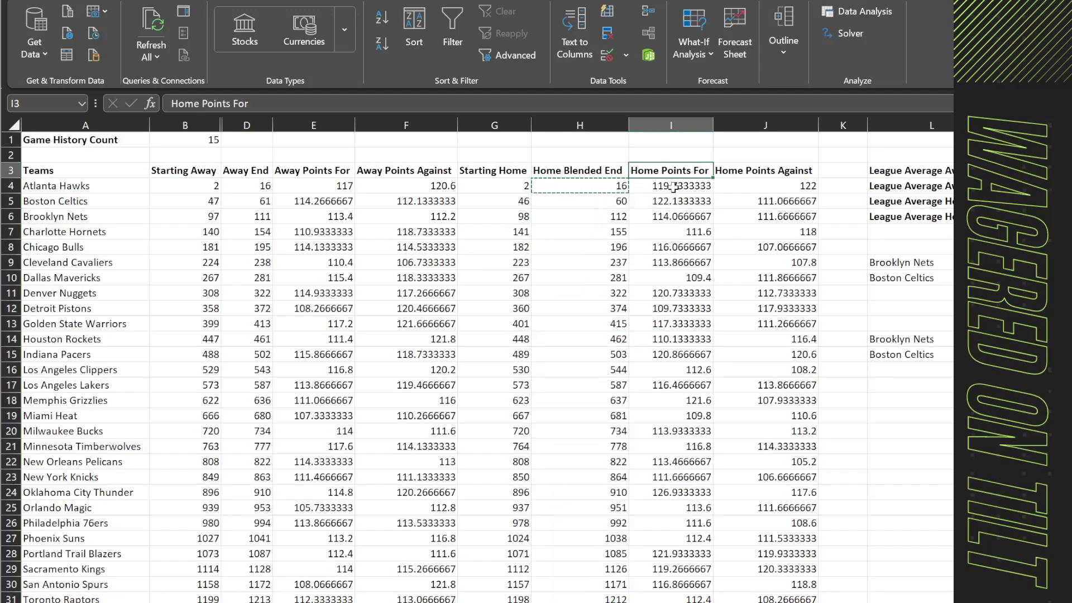
pyautogui.moveTo(673, 187); pyautogui.dragTo(776, 597)
pyautogui.click(804, 369)
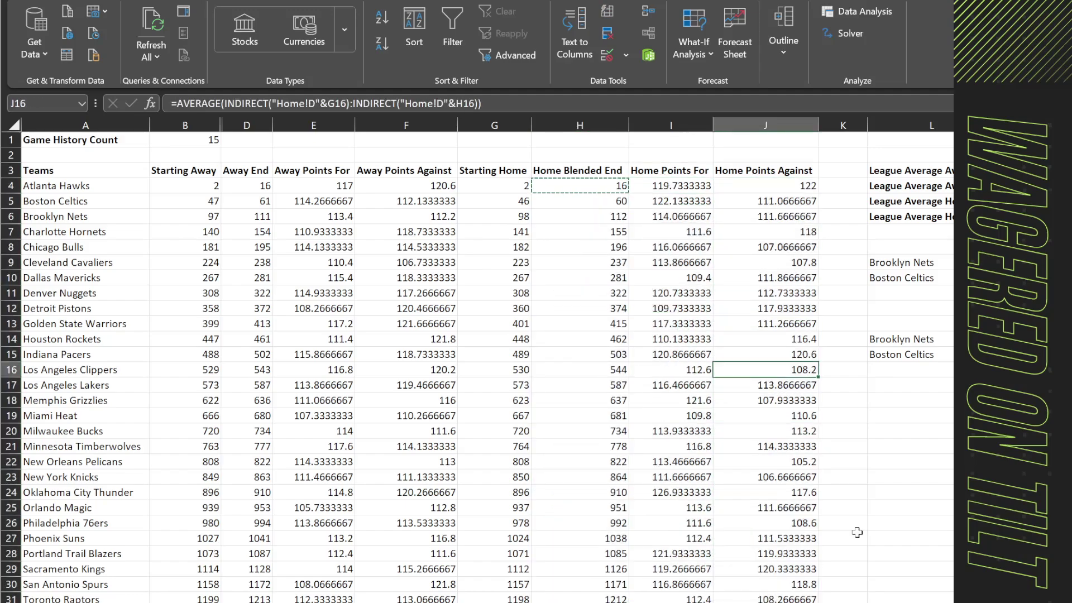
pyautogui.click(580, 185)
pyautogui.hscroll(5, 798, 364)
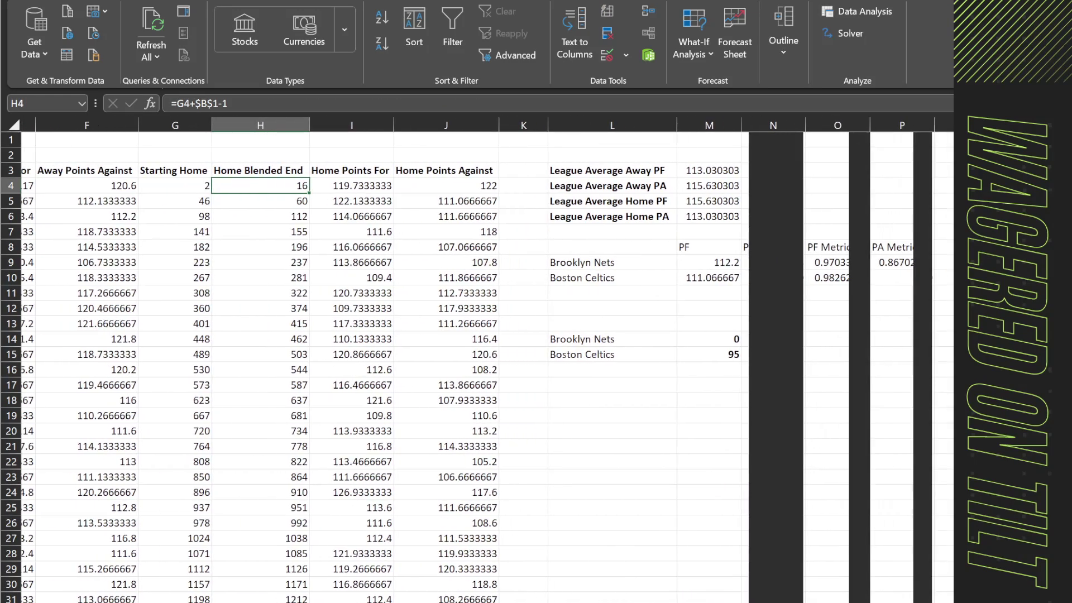
# Check the league averages in M4:M6, then inspect the Hawks' 1/30/2023 Timberwolves game and its F:G scores.
pyautogui.click(668, 161)
pyautogui.moveTo(703, 180)
pyautogui.mouseDown()
pyautogui.moveTo(703, 218)
pyautogui.moveTo(706, 170)
pyautogui.moveTo(715, 216)
pyautogui.moveTo(719, 173)
pyautogui.mouseUp()
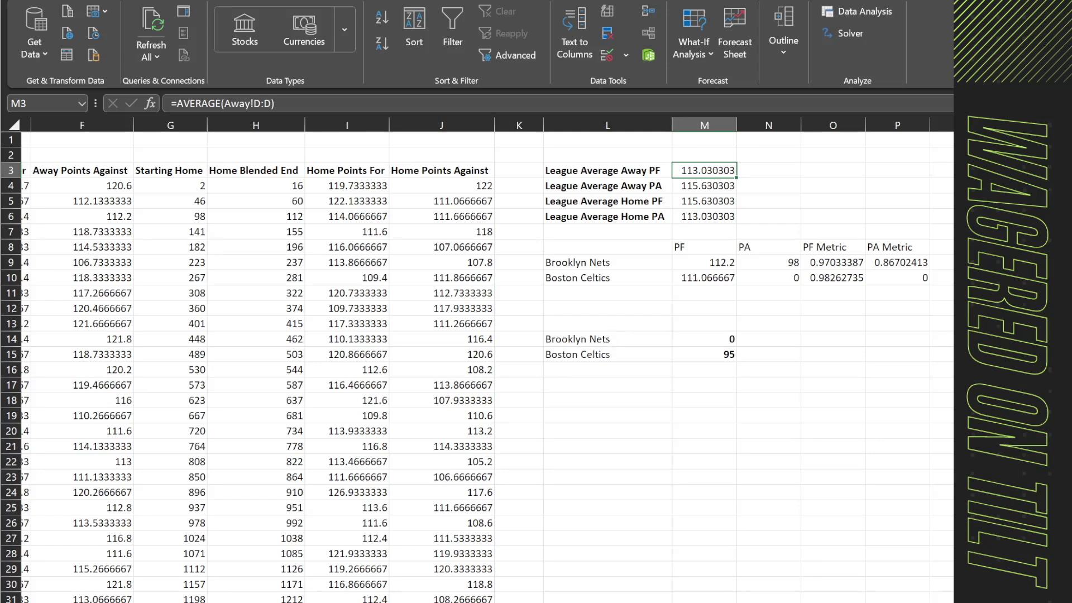
pyautogui.hotkey('ctrl', 'pageup')
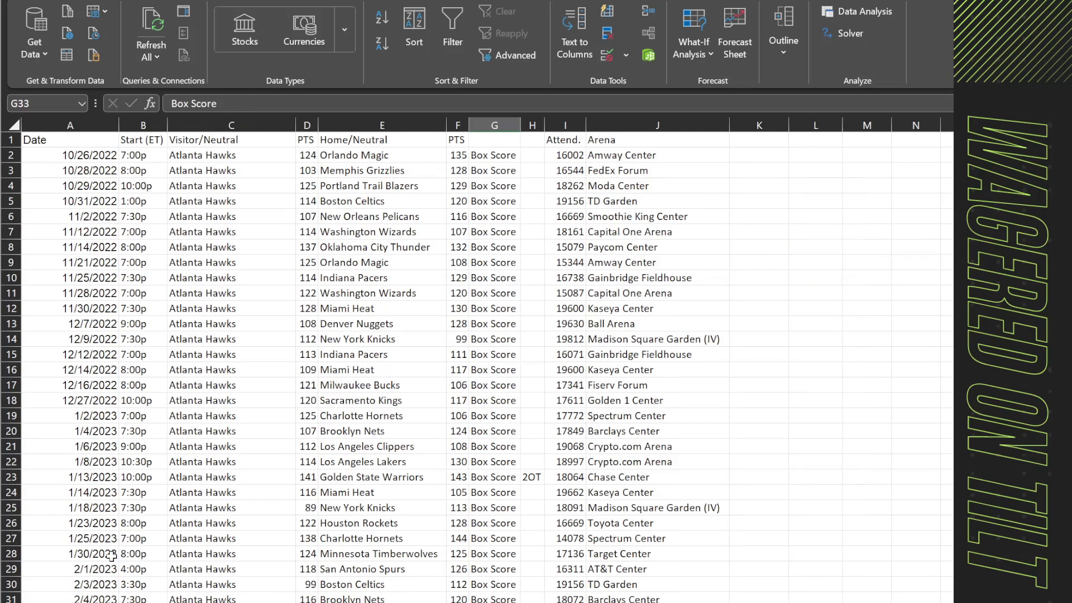
pyautogui.click(12, 554)
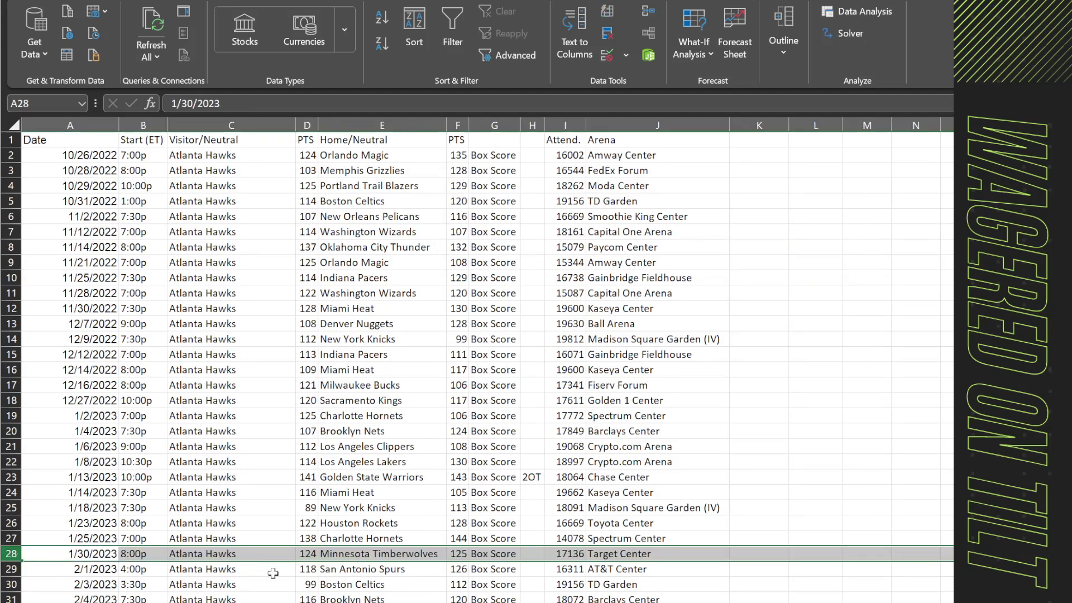
pyautogui.moveTo(457, 171); pyautogui.dragTo(512, 571)
pyautogui.click(457, 568)
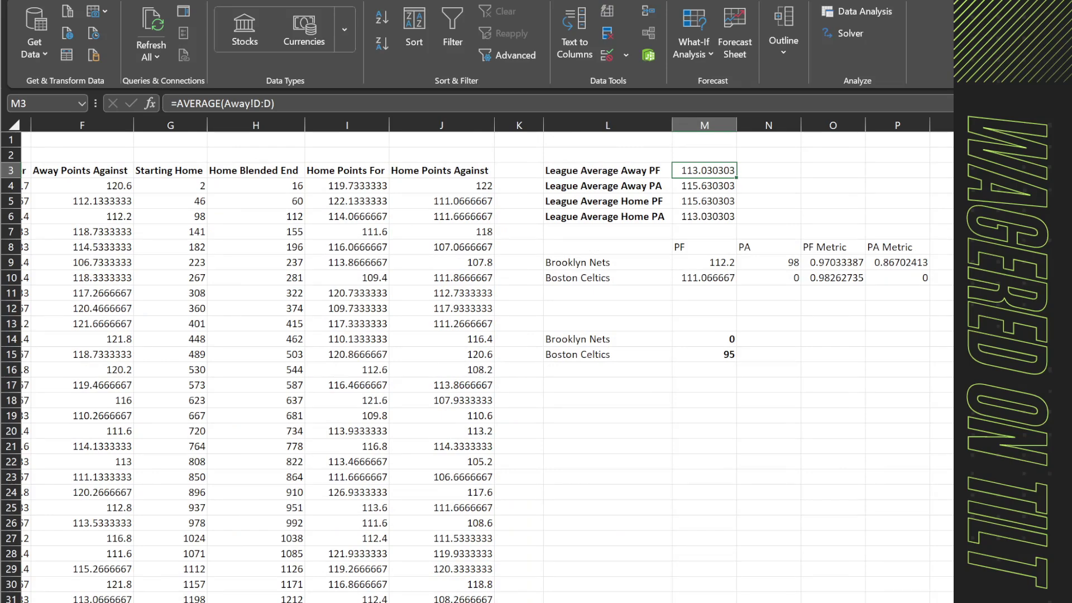
# Paste the Atlanta Hawks game table at A1 of a blank sheet and bring up Data > Sort.
pyautogui.hotkey('ctrl', 'pagedown')
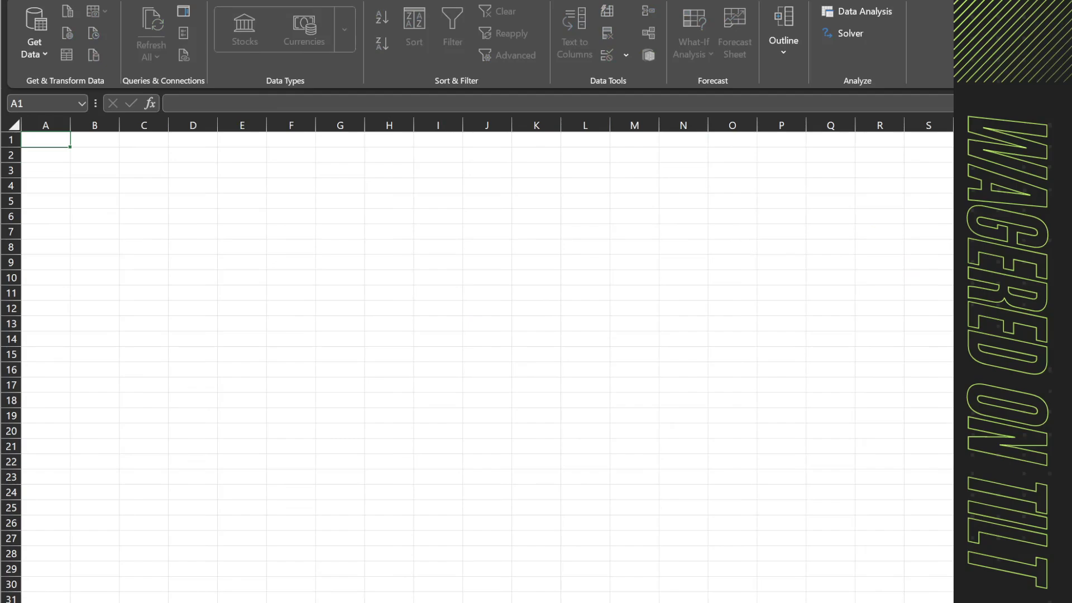
pyautogui.click(497, 562)
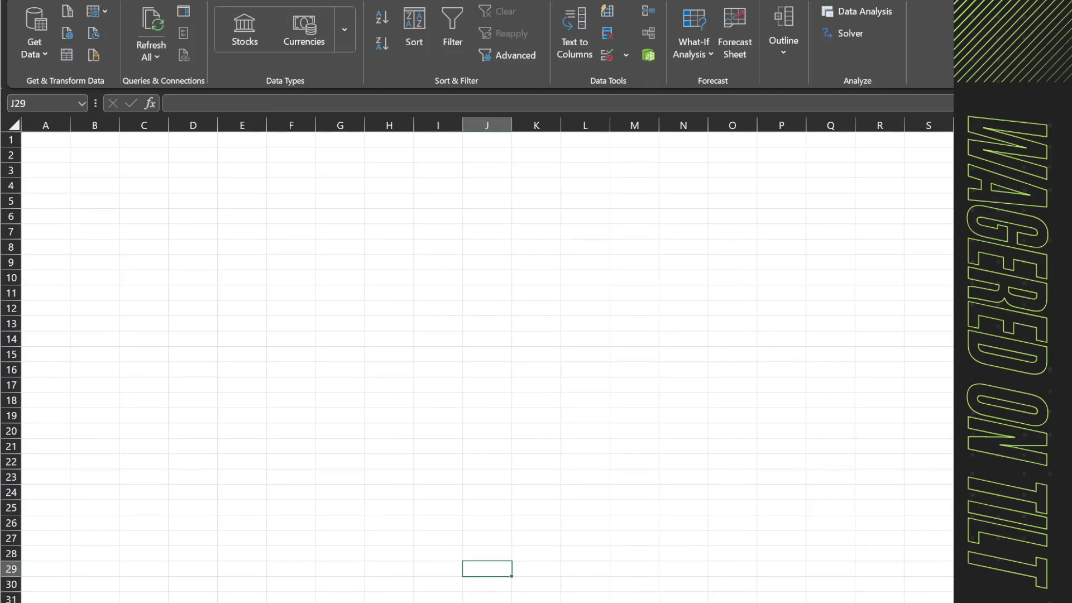
pyautogui.hotkey('ctrl', 'Home')
pyautogui.hotkey('ctrl', 'v')
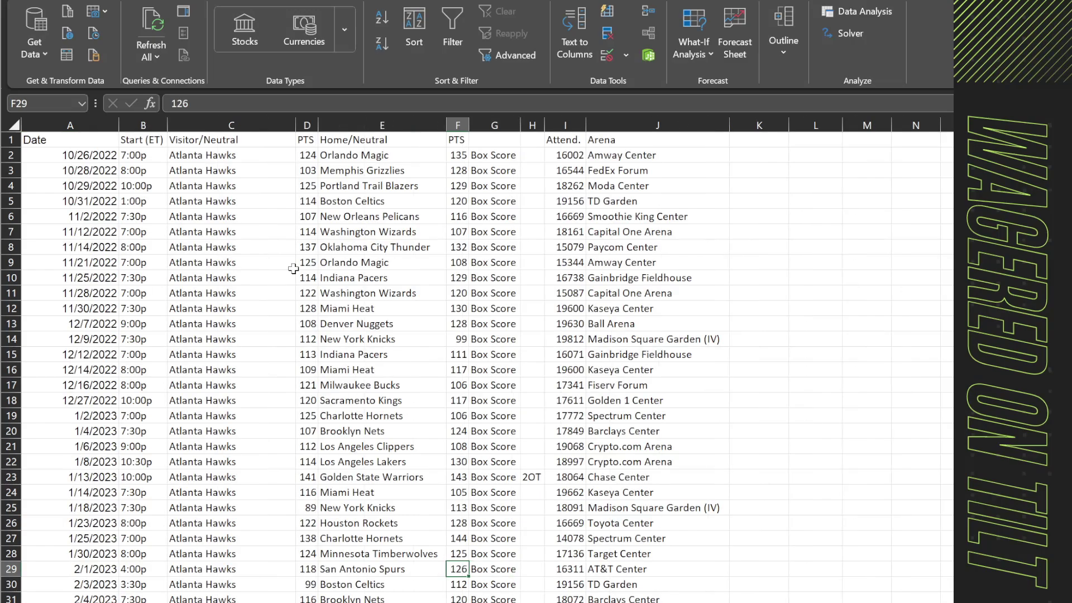
pyautogui.moveTo(70, 125); pyautogui.dragTo(494, 125)
pyautogui.moveTo(629, 140); pyautogui.dragTo(653, 141)
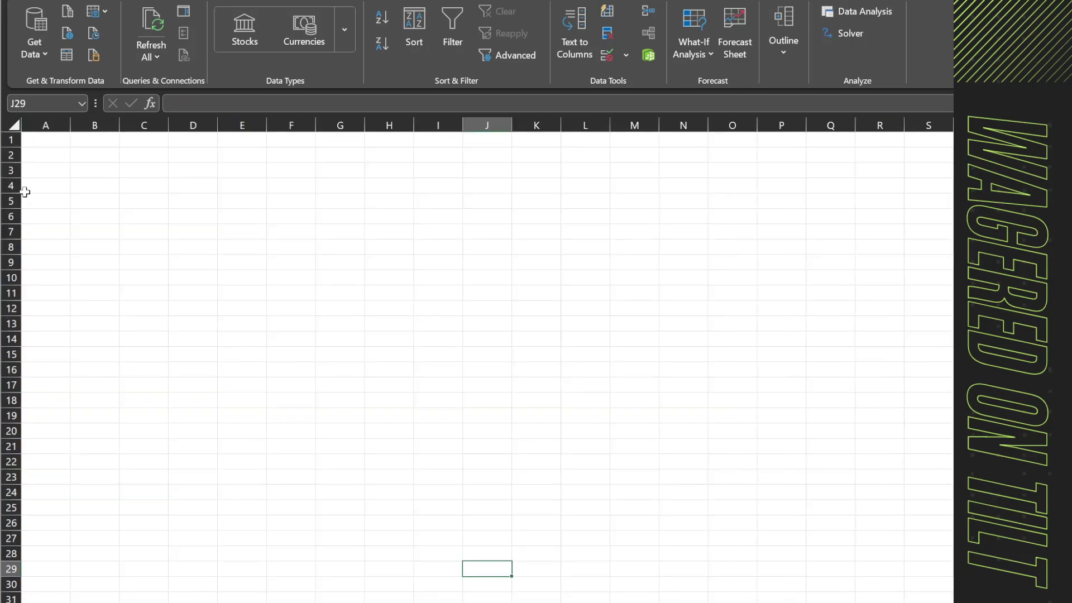
pyautogui.click(78, 138)
pyautogui.hotkey('ctrl', 'Home')
pyautogui.hotkey('ctrl', 'v')
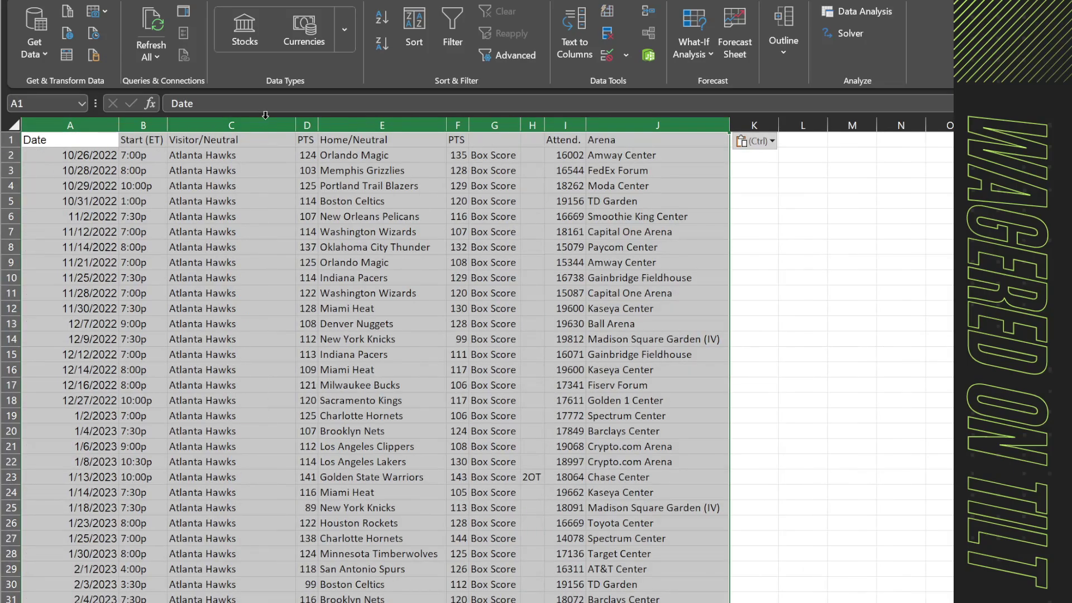
pyautogui.click(416, 33)
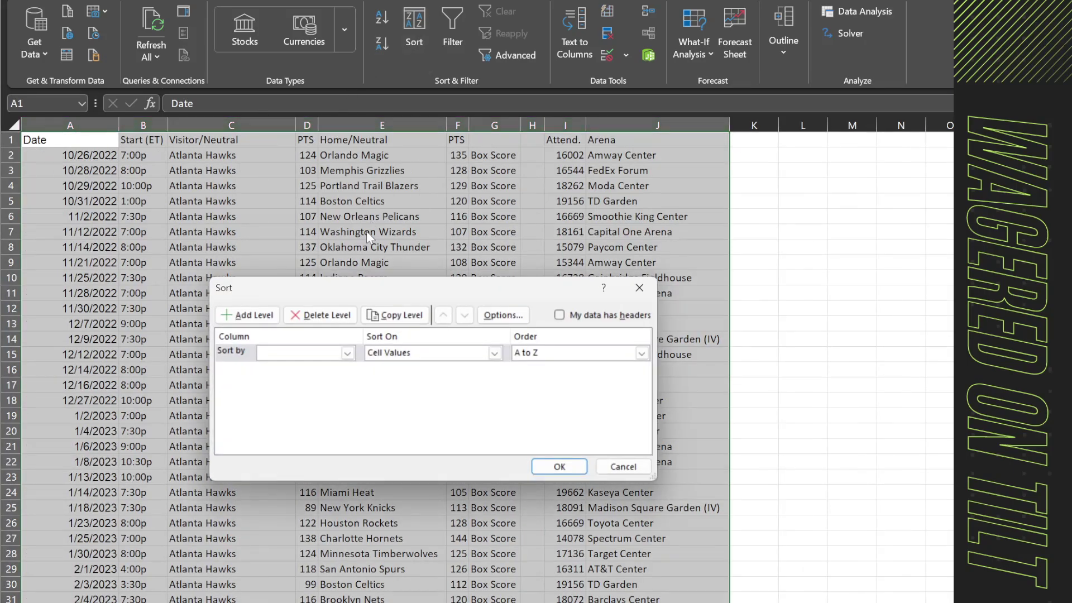
# Sort the game data by Date in column A, treating the first row as headers.
pyautogui.click(312, 353)
pyautogui.click(313, 368)
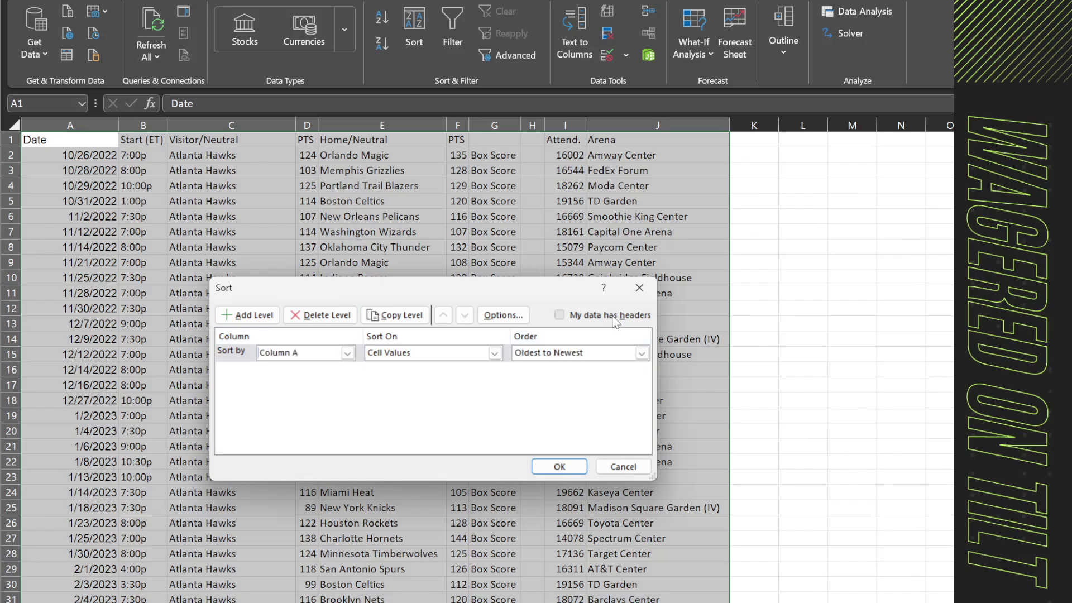
pyautogui.click(614, 315)
pyautogui.click(548, 468)
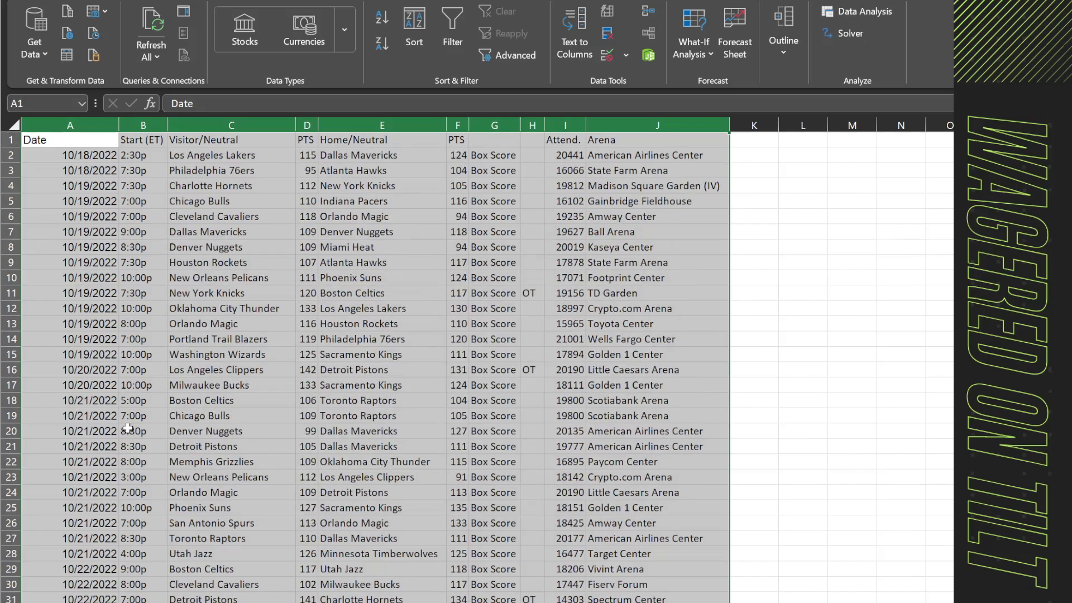
# Review the sorted games, note the 12/14/2022 game in row 16, and return to the summary sheet.
pyautogui.scroll(-2, 128, 387)
pyautogui.scroll(-20, 128, 387)
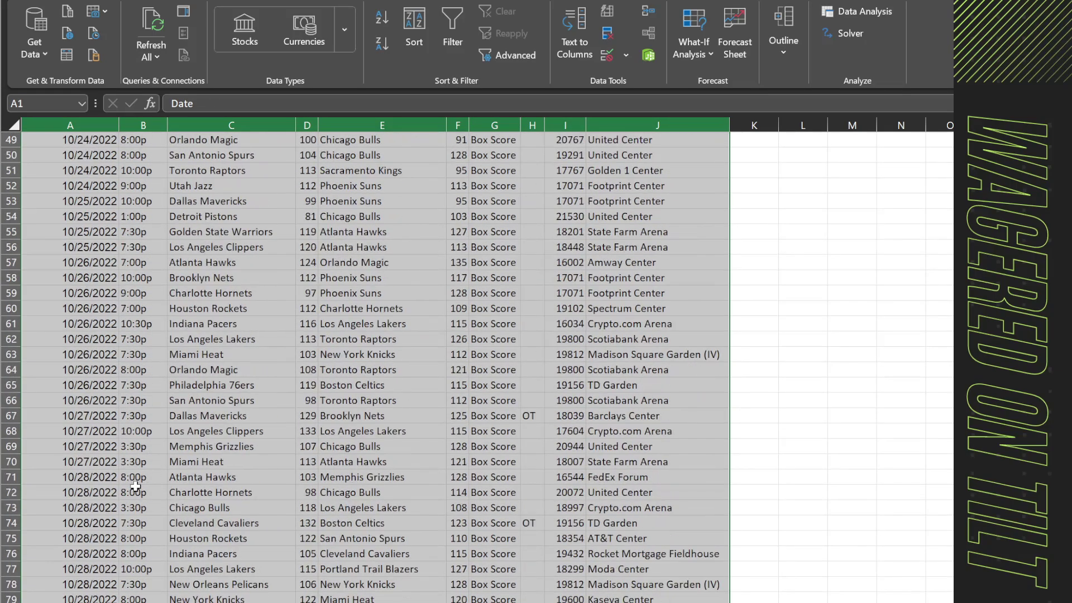
pyautogui.scroll(-19, 144, 519)
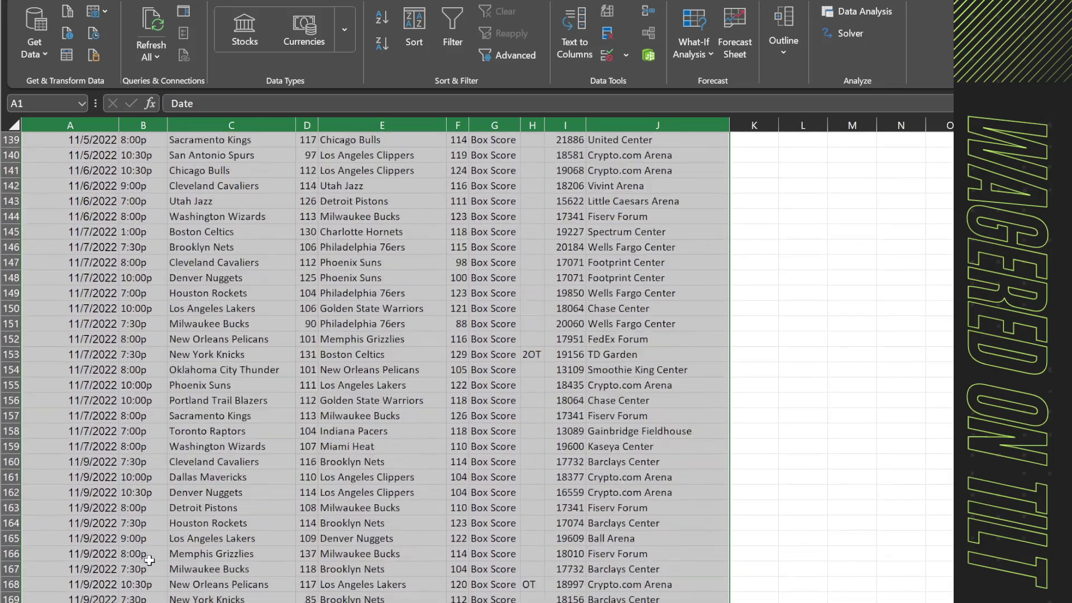
pyautogui.scroll(-20, 150, 558)
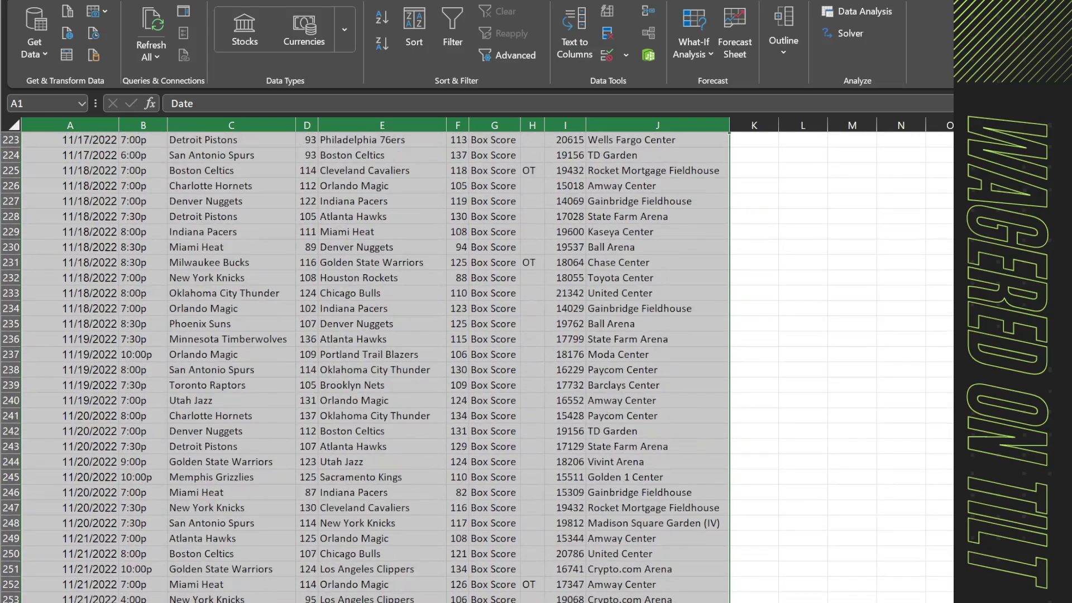
pyautogui.hotkey('ctrl', 'BackSpace')
pyautogui.click(243, 474)
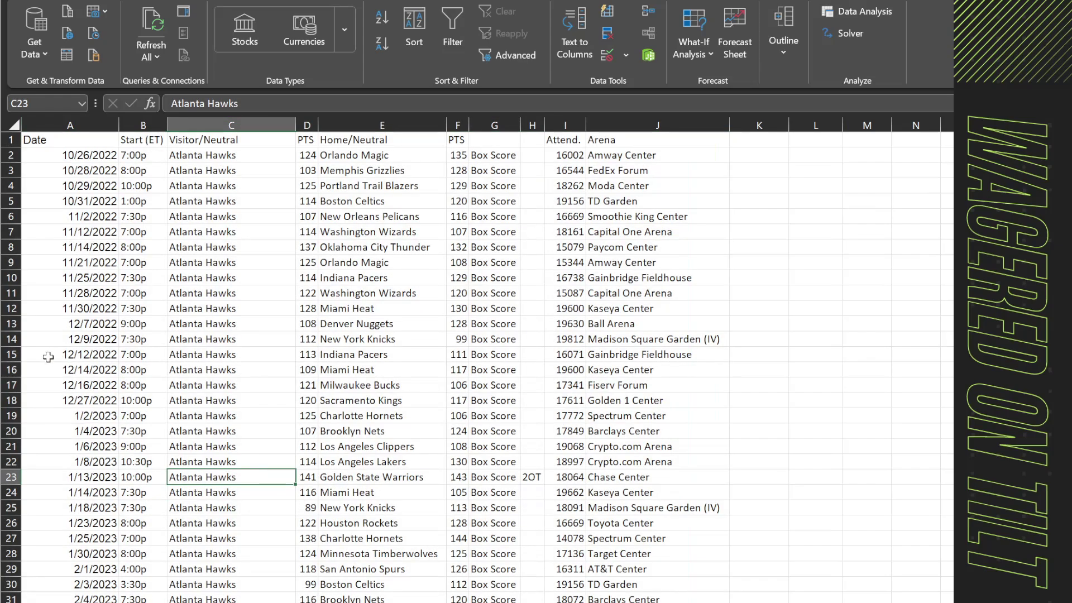
pyautogui.moveTo(48, 368); pyautogui.dragTo(173, 367)
pyautogui.click(91, 370)
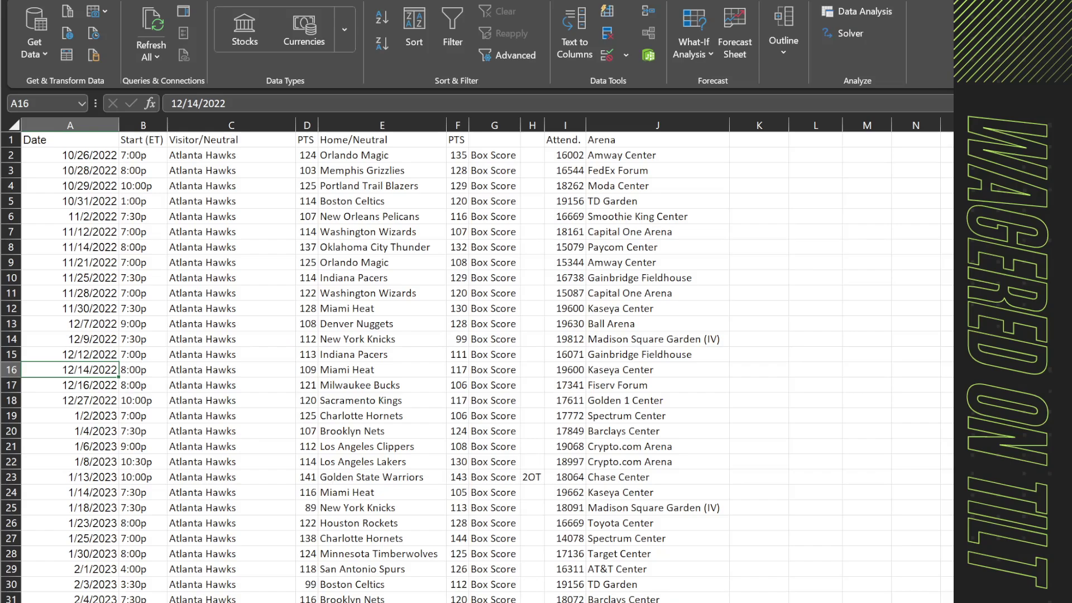
pyautogui.hotkey('ctrl', 'Home')
pyautogui.hotkey('ctrl', 'shift', 'End')
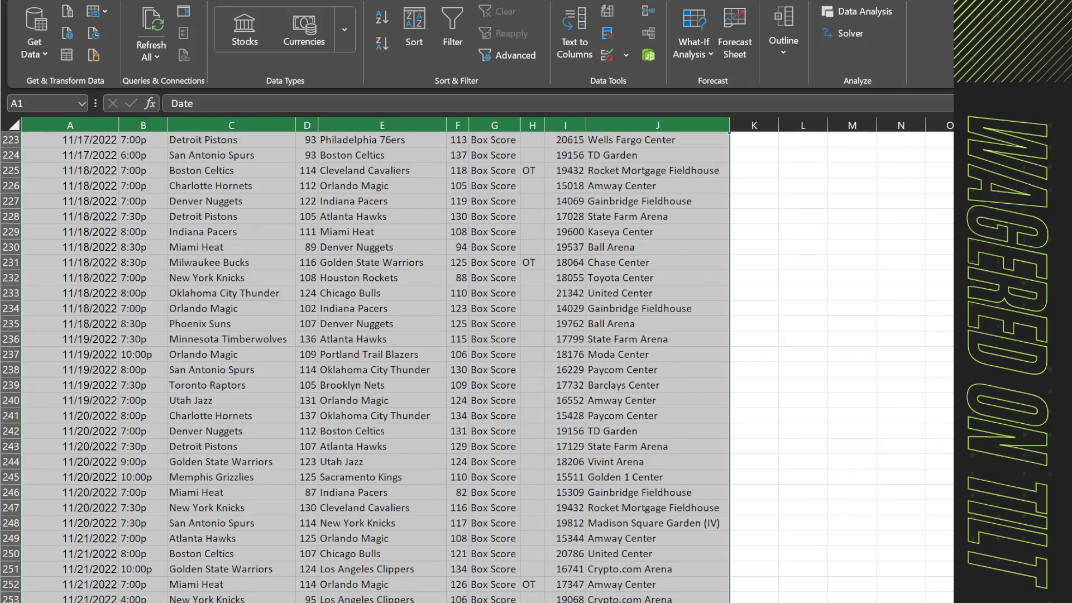
pyautogui.hotkey('ctrl', 'pagedown')
# Enter 'Game Marker' in L1 and today's date, 12/14/2023, in M1.
pyautogui.click(704, 135)
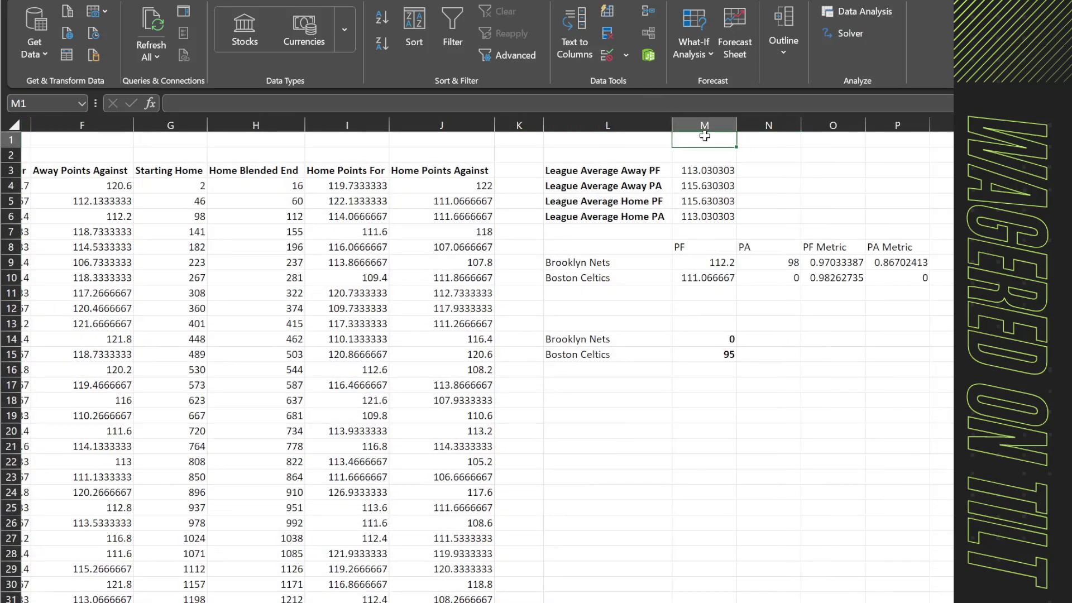
pyautogui.click(639, 143)
pyautogui.write('Game Marker')
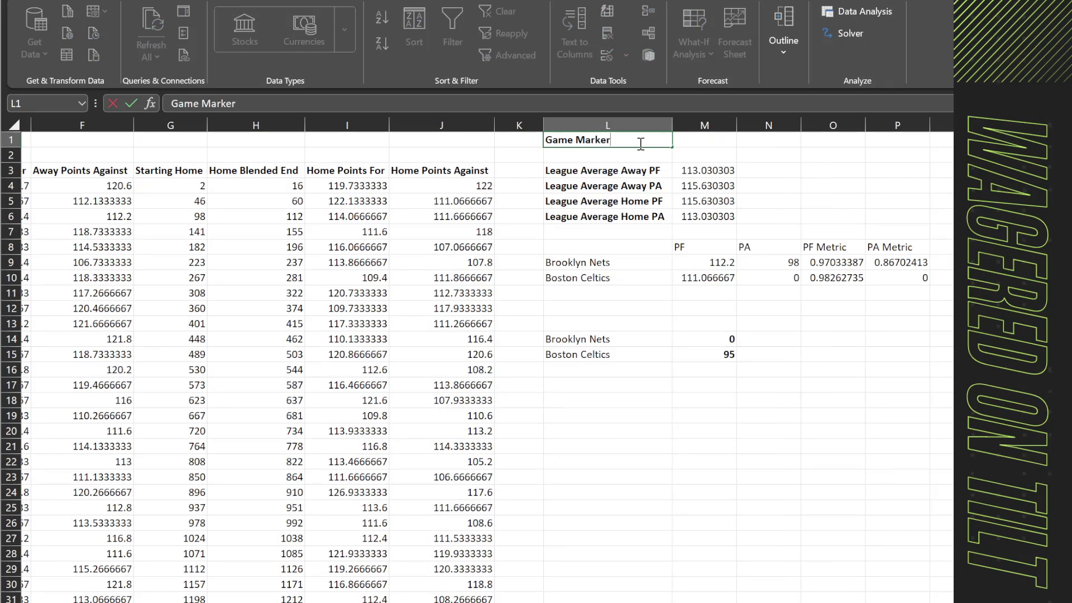
pyautogui.press('Tab')
pyautogui.hotkey('ctrl', ';')
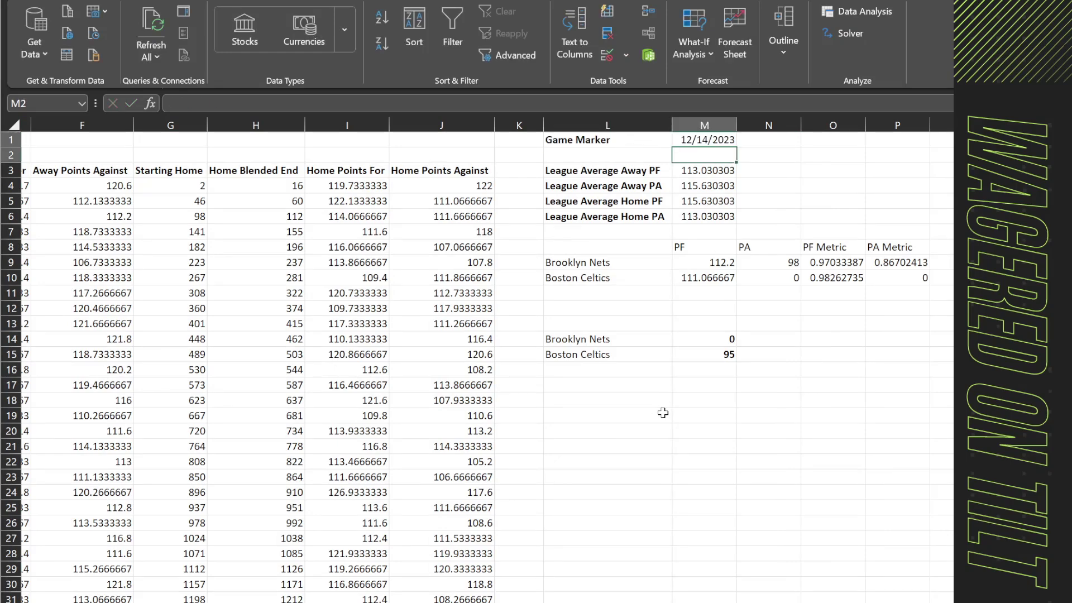
pyautogui.hotkey('ctrl', 'Return')
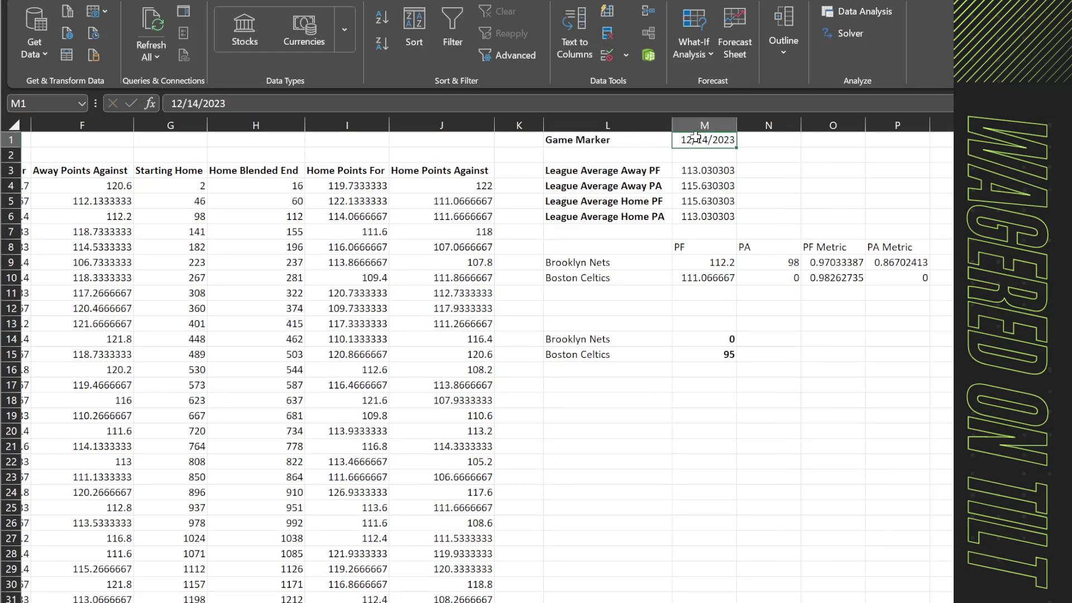
pyautogui.click(782, 141)
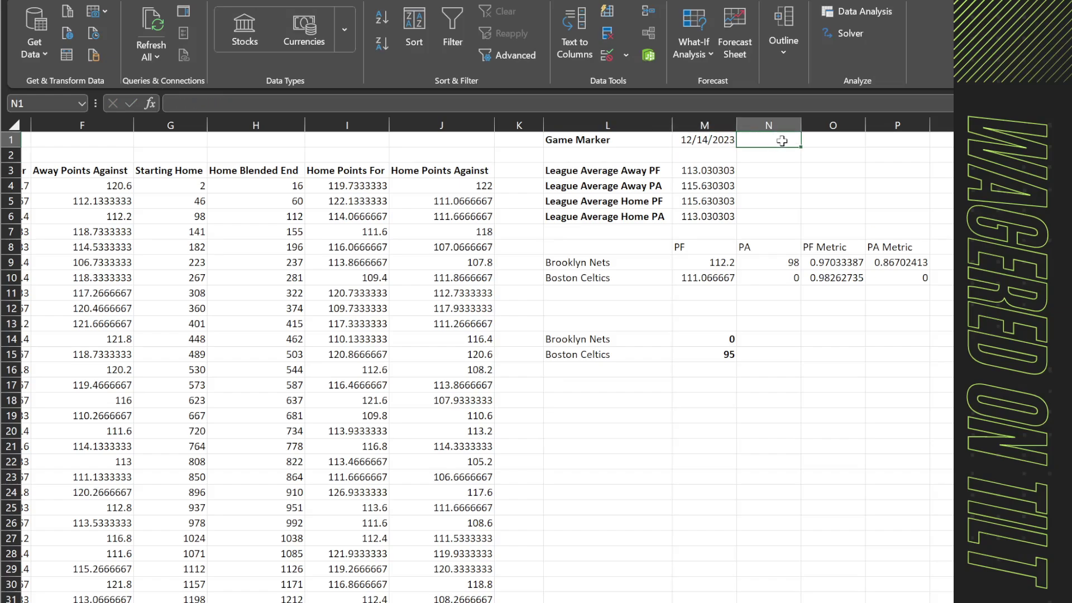
# Check the date values in column A of the League game data, then come back to the summary.
pyautogui.hotkey('ctrl', 'pageup')
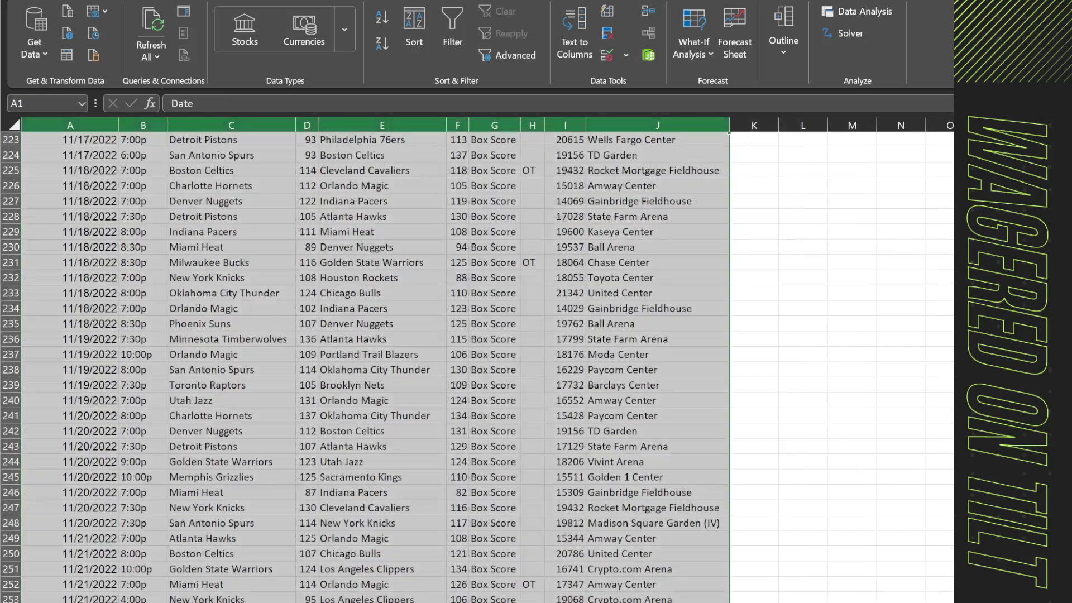
pyautogui.scroll(-5, 228, 582)
pyautogui.scroll(4, 82, 321)
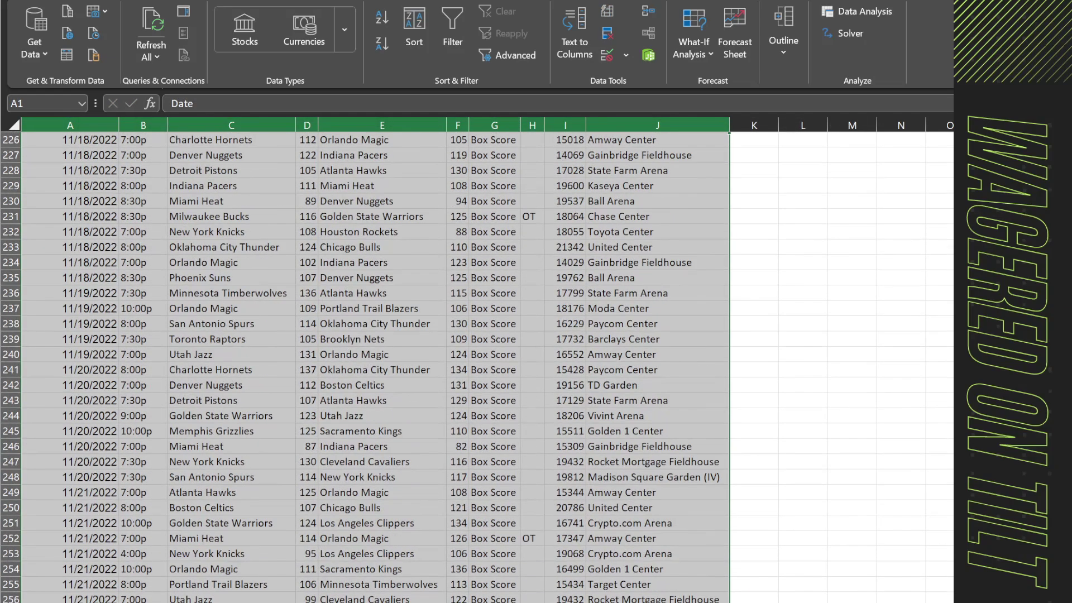
pyautogui.scroll(6, 82, 322)
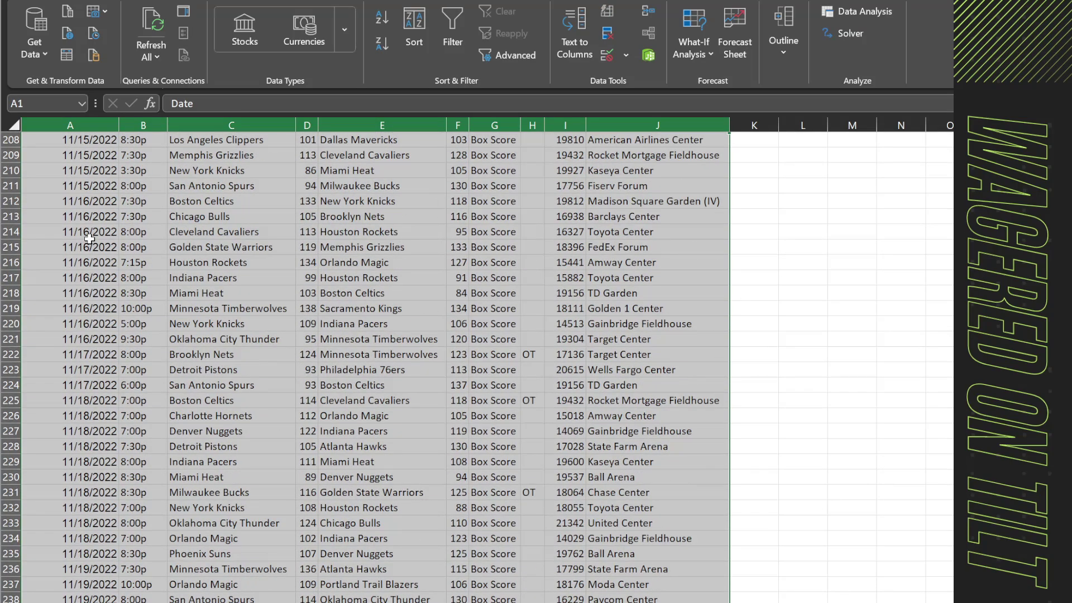
pyautogui.click(84, 184)
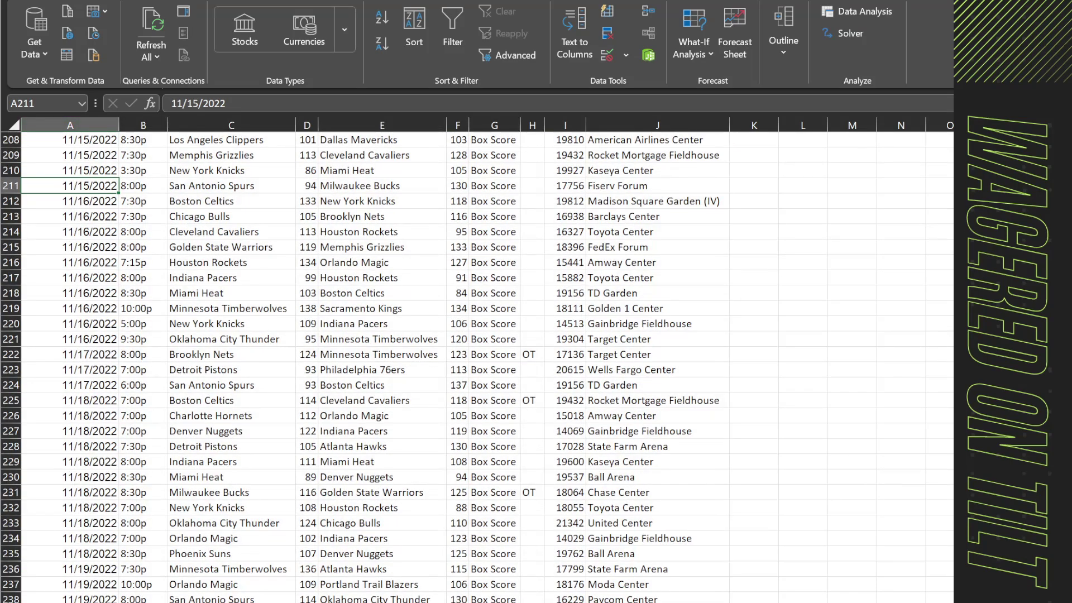
pyautogui.hotkey('ctrl', 'pagedown')
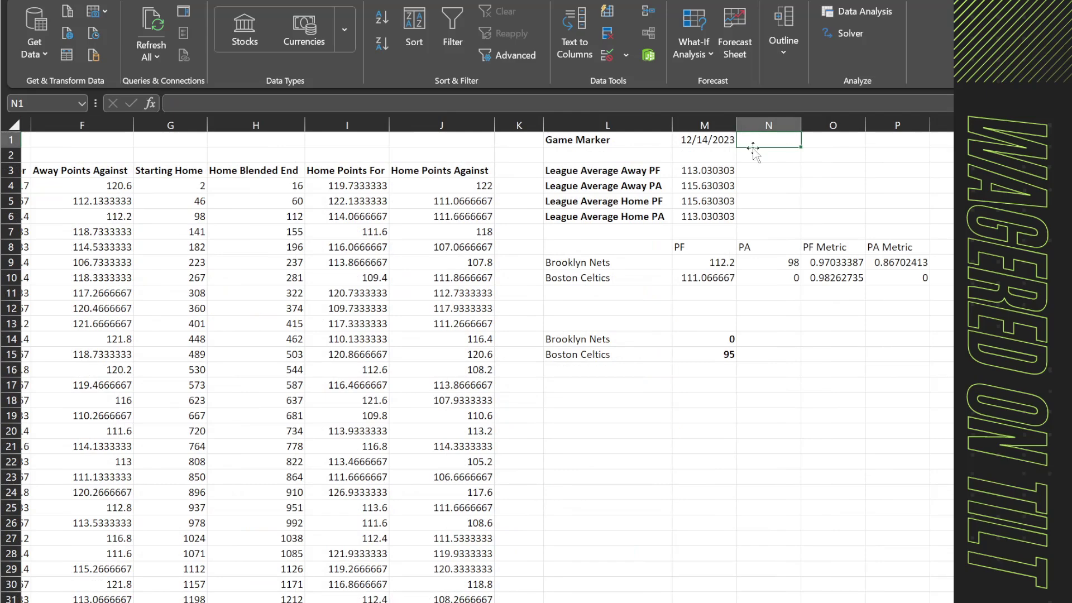
# Enter a COUNTIF formula in N1 counting League column A against A2.
pyautogui.write('=')
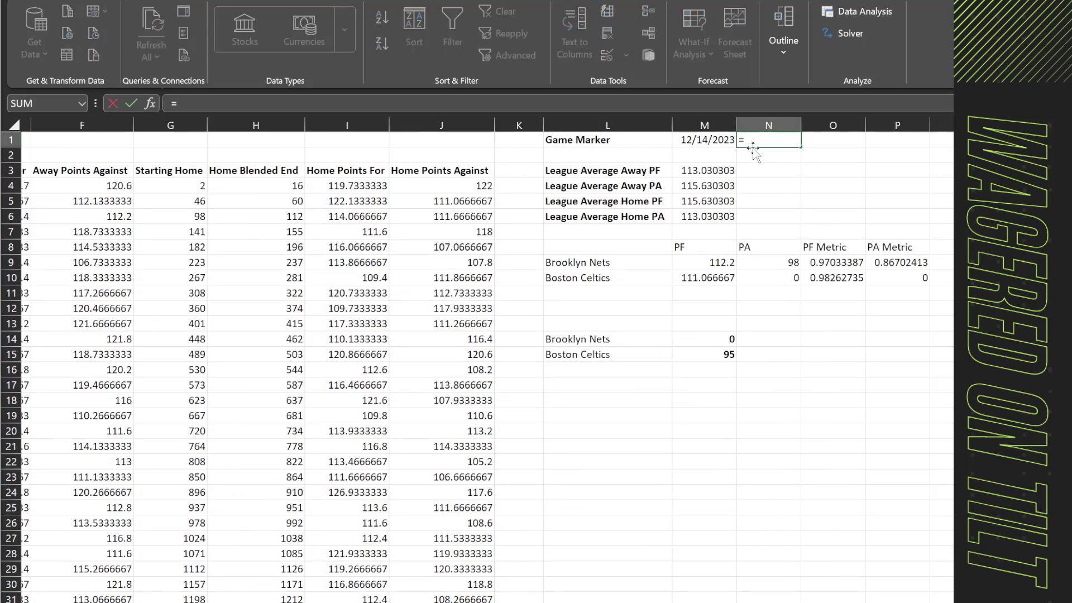
pyautogui.write('Countif(')
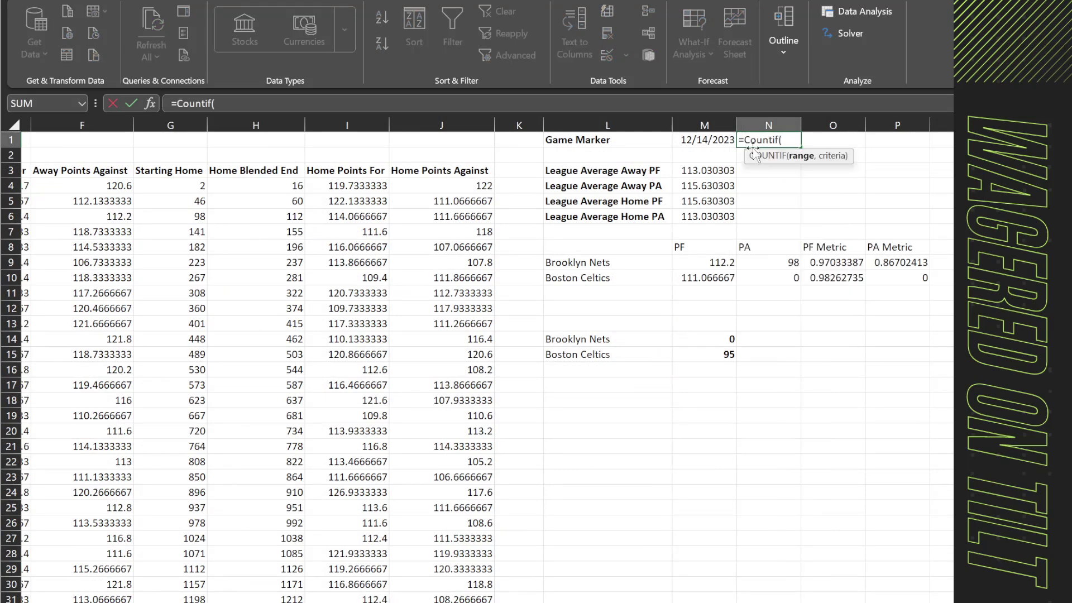
pyautogui.hotkey('ctrl', 'pagedown')
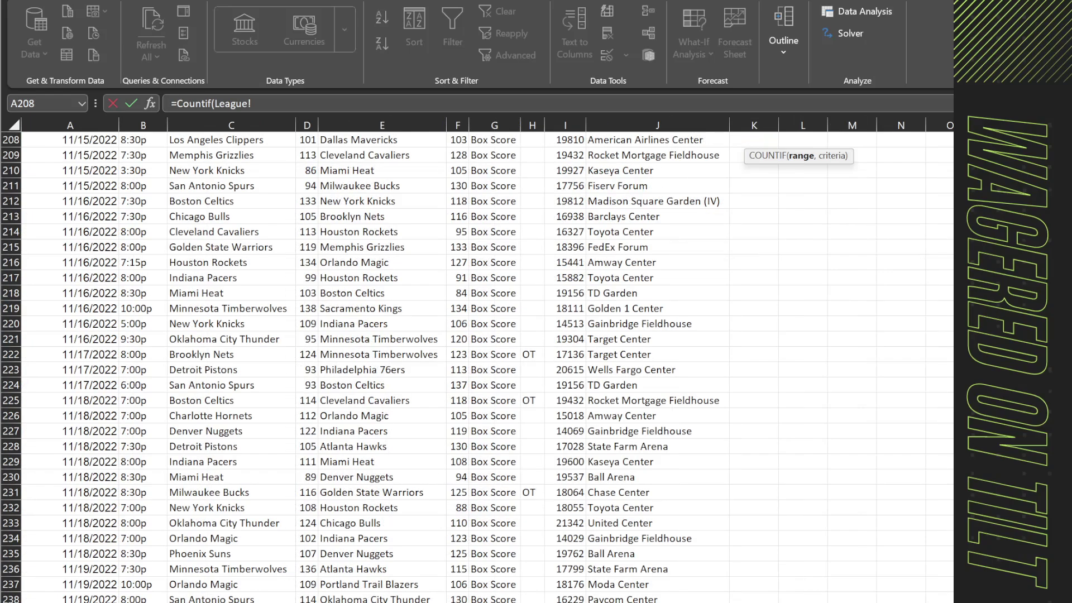
pyautogui.click(72, 125)
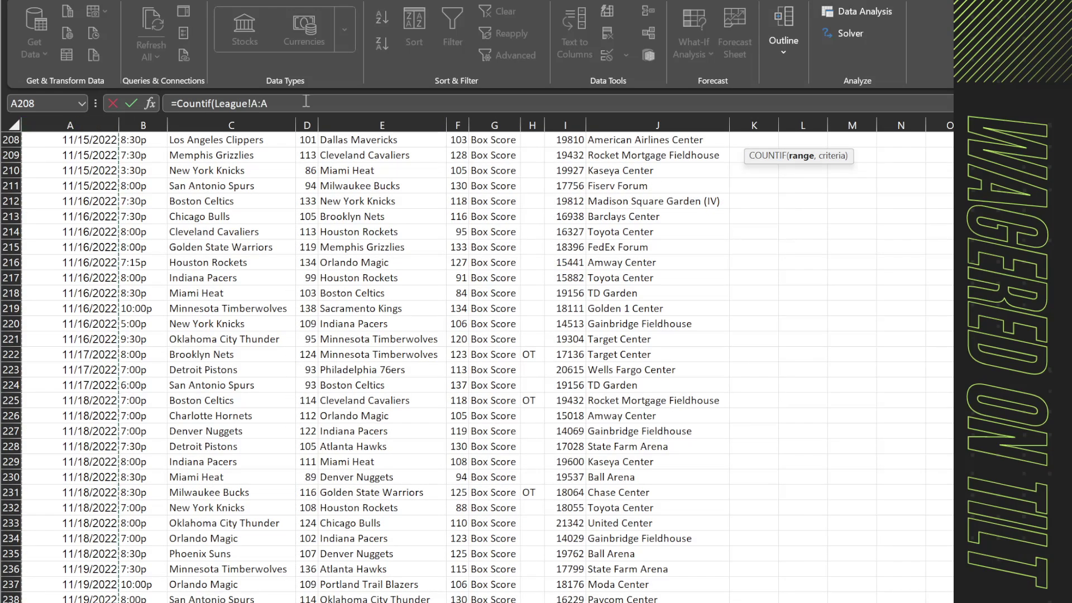
pyautogui.write(',')
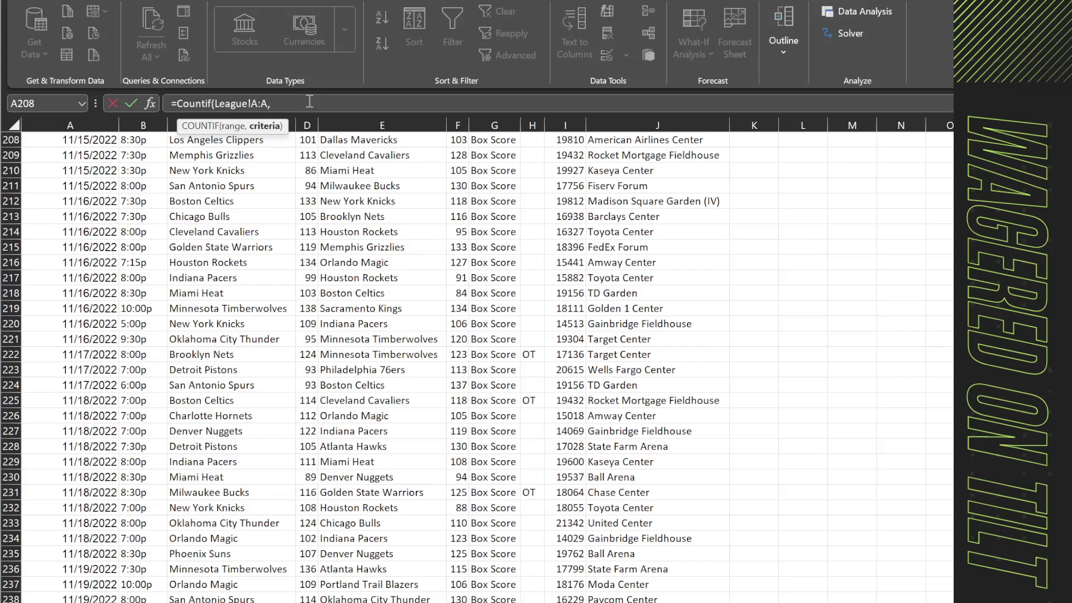
pyautogui.write('A2)')
pyautogui.press('Return')
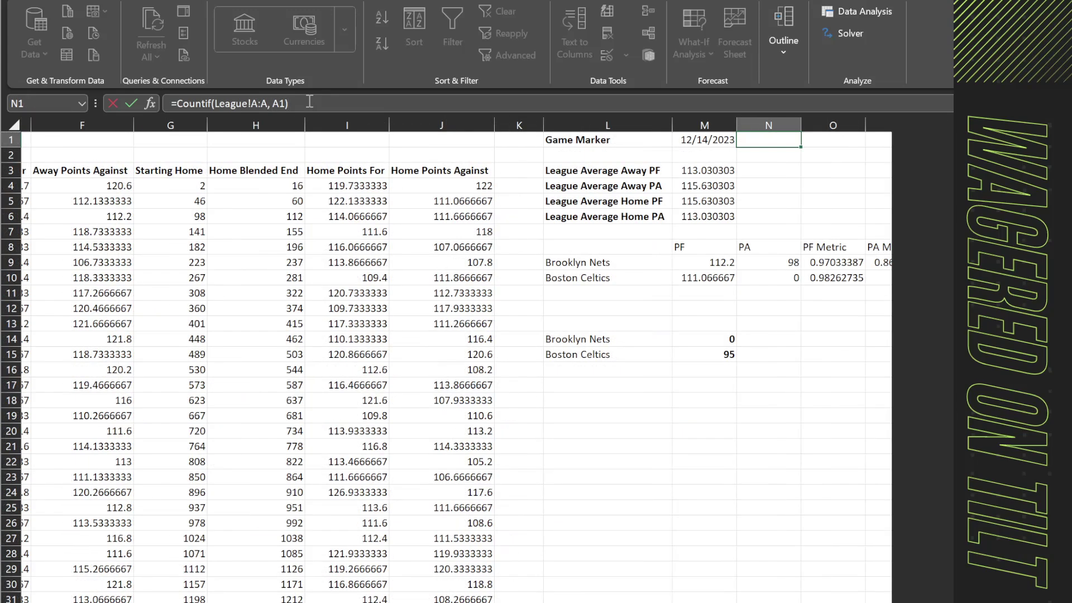
# Switch N1's criteria to M1 and append +MATCH(M1, League!A:A,0) to the formula.
pyautogui.click(769, 137)
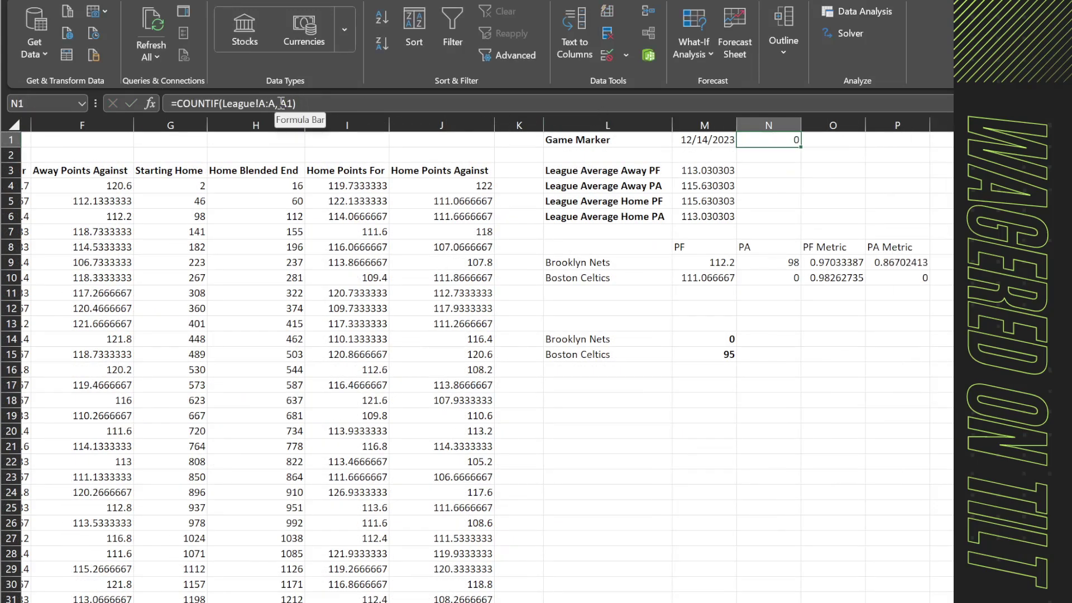
pyautogui.doubleClick(286, 103)
pyautogui.click(709, 141)
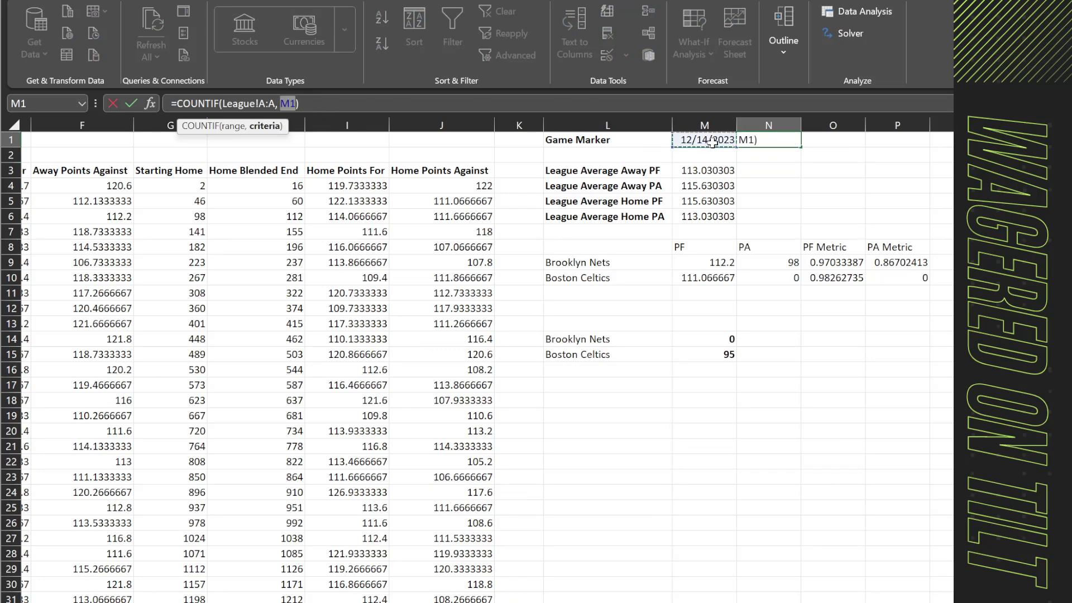
pyautogui.click(312, 98)
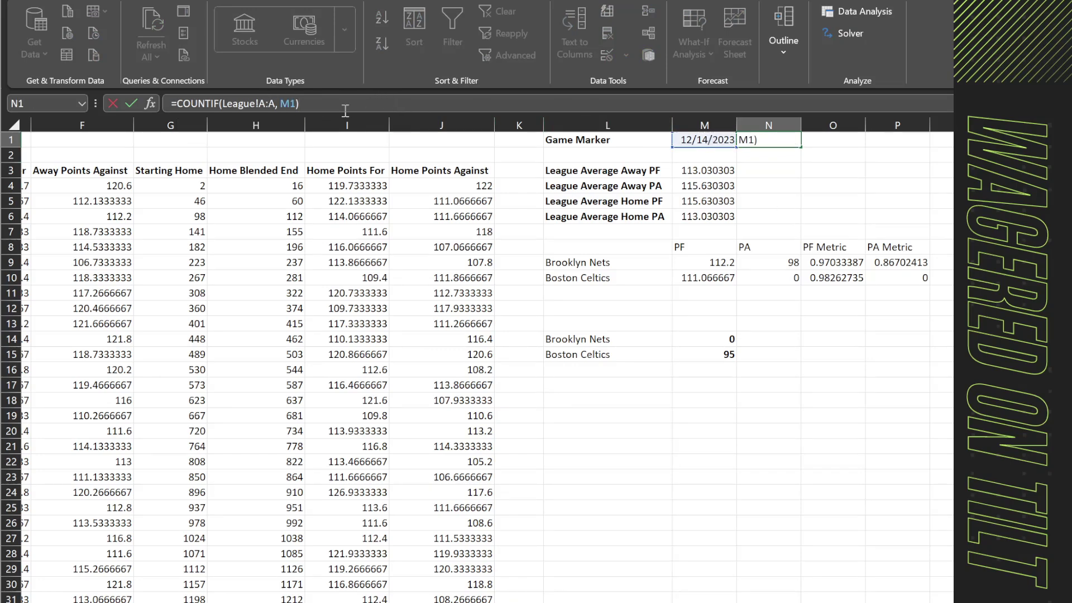
pyautogui.moveTo(224, 104); pyautogui.dragTo(363, 105)
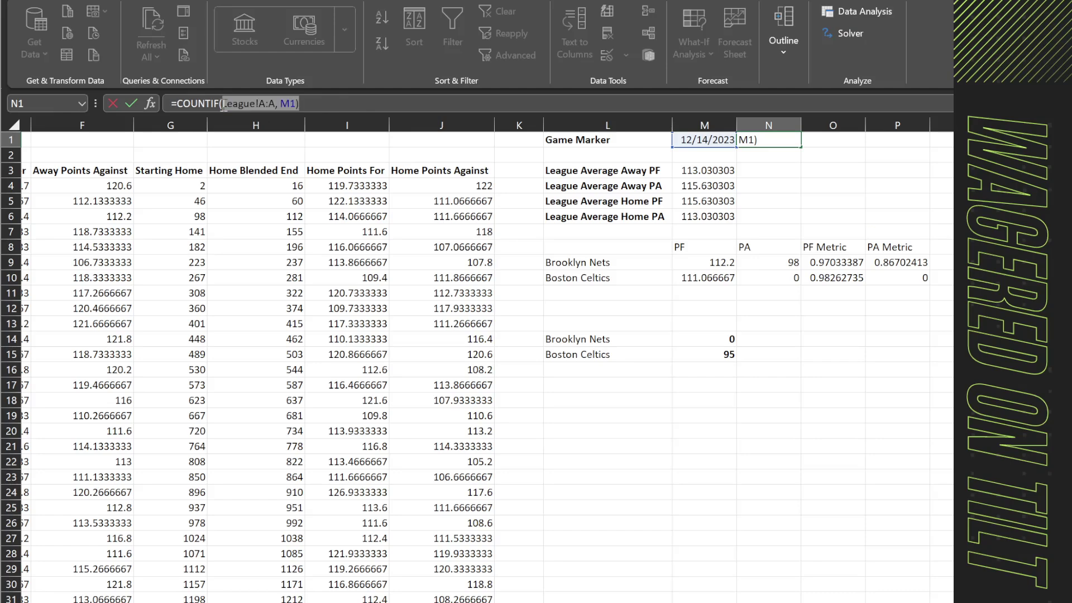
pyautogui.click(369, 105)
pyautogui.write('+')
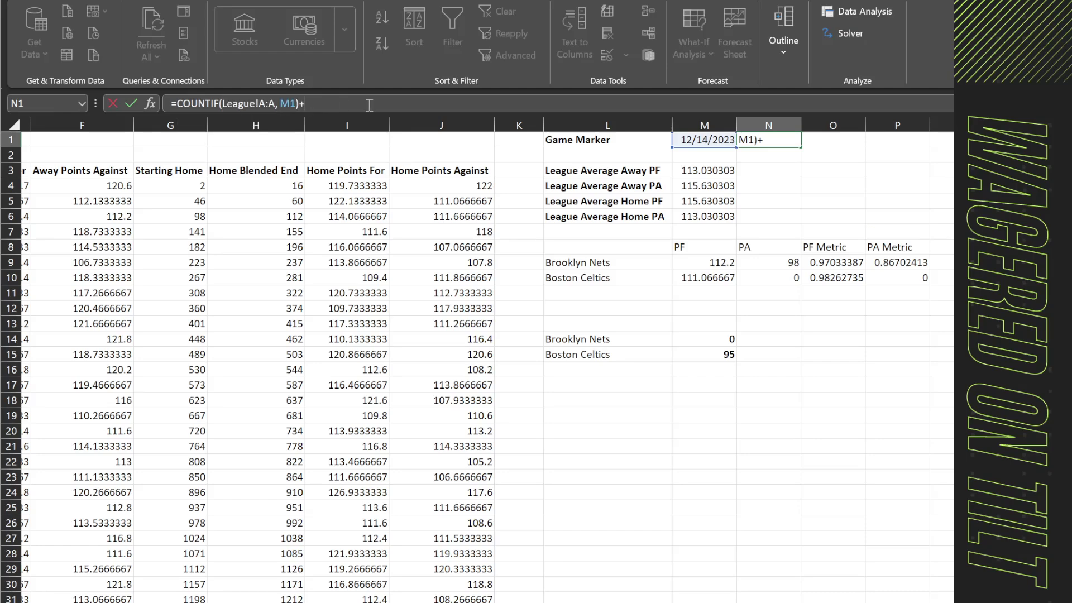
pyautogui.write('match(')
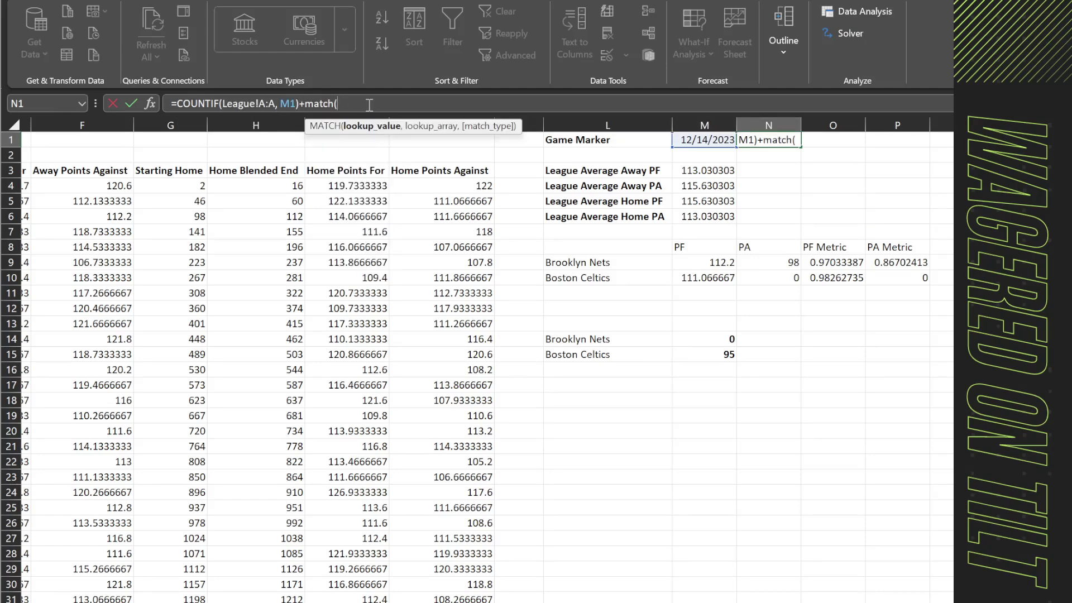
pyautogui.write('M1, League!A:A,')
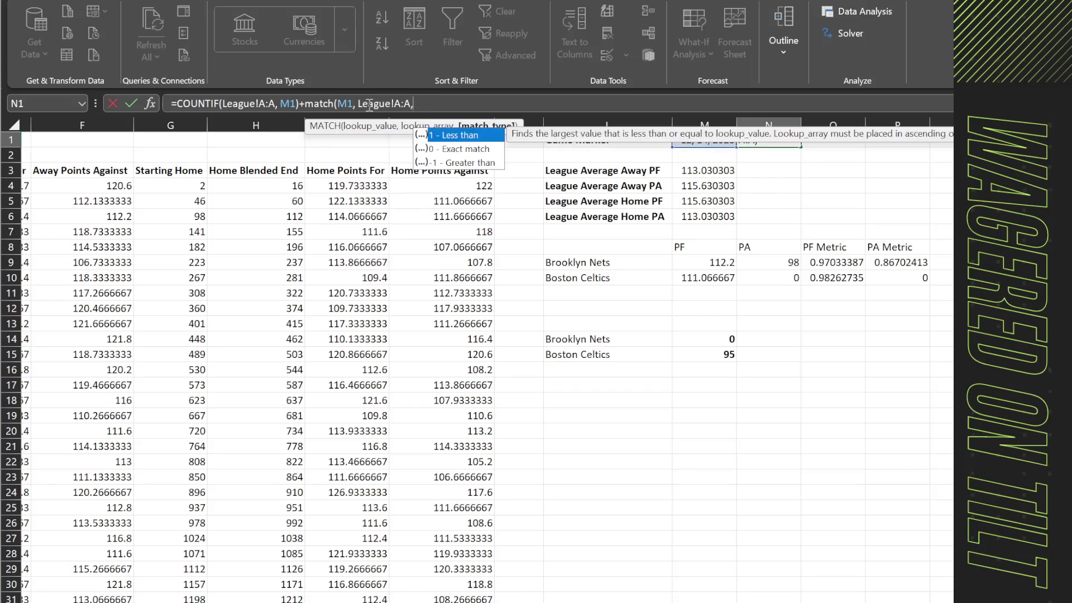
pyautogui.write('0)-1')
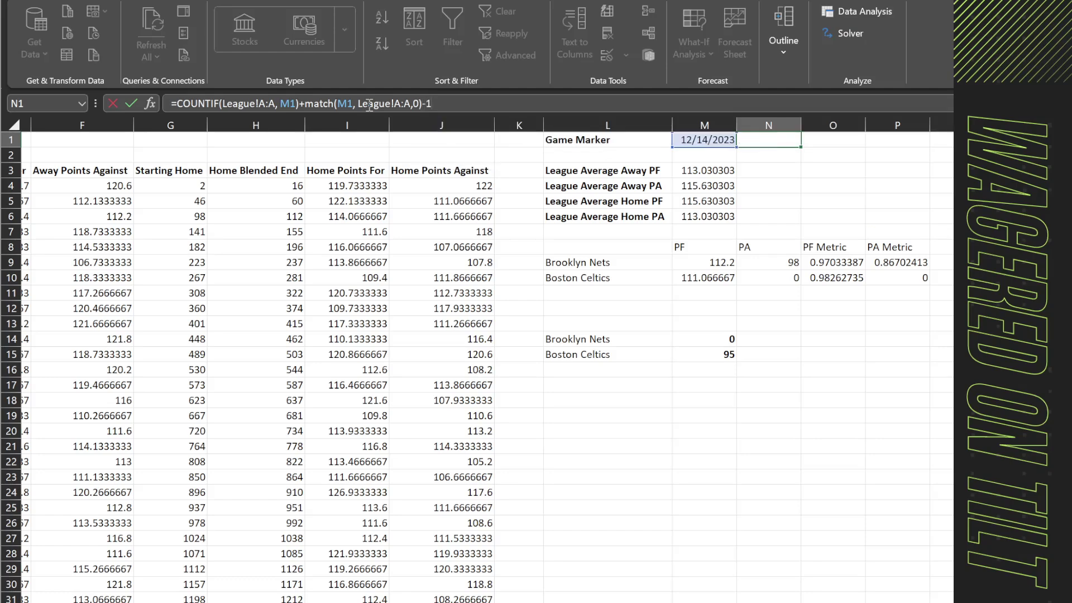
pyautogui.press('Return')
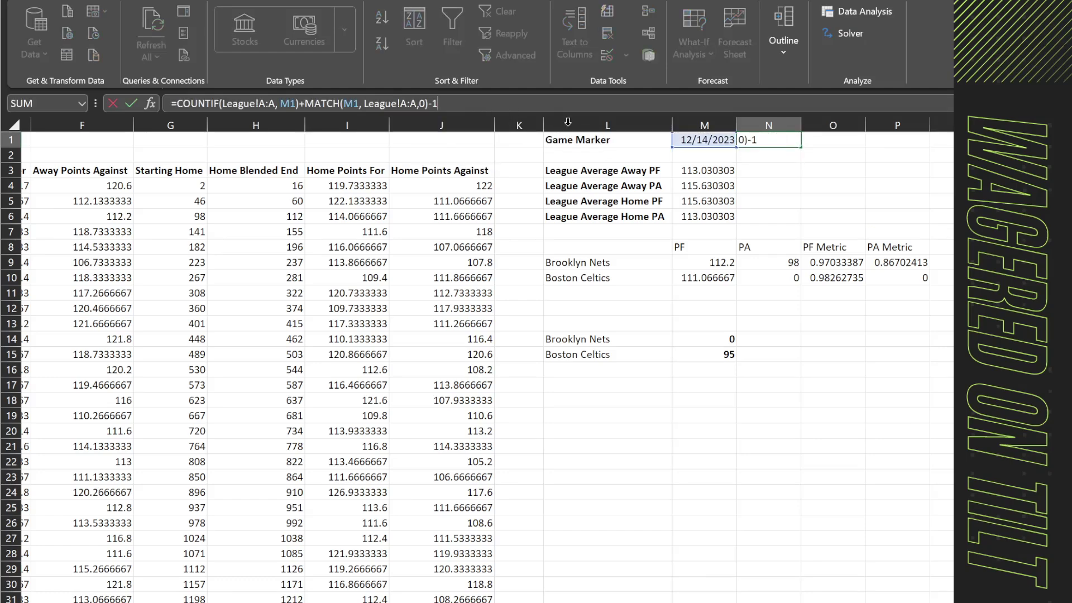
# Change the Game Marker year to 2022 so N1's game count reads 424.
pyautogui.click(690, 144)
pyautogui.click(362, 103)
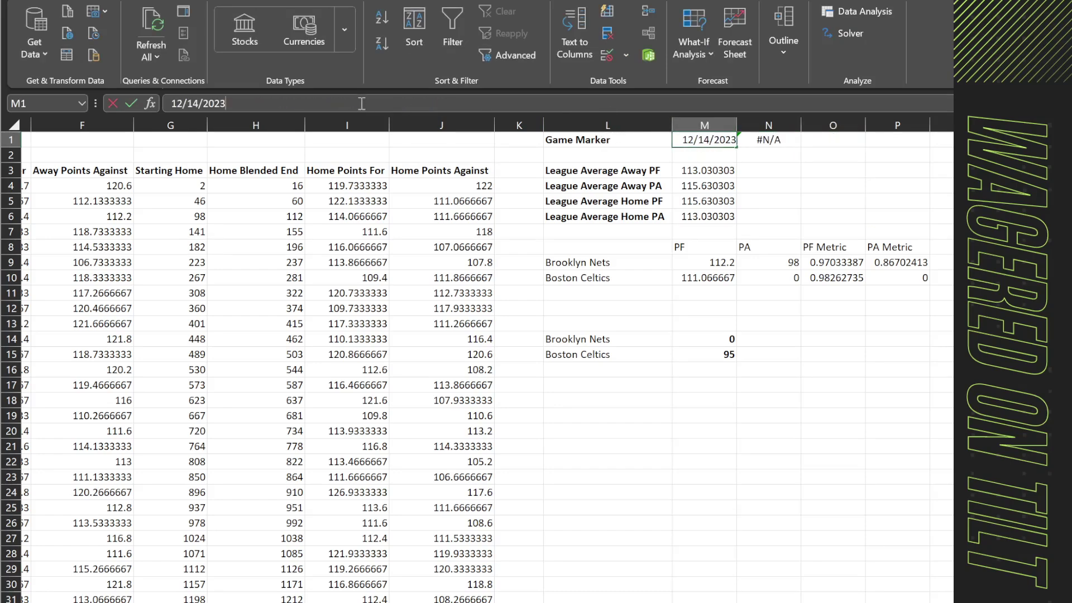
pyautogui.press('BackSpace')
pyautogui.write('2')
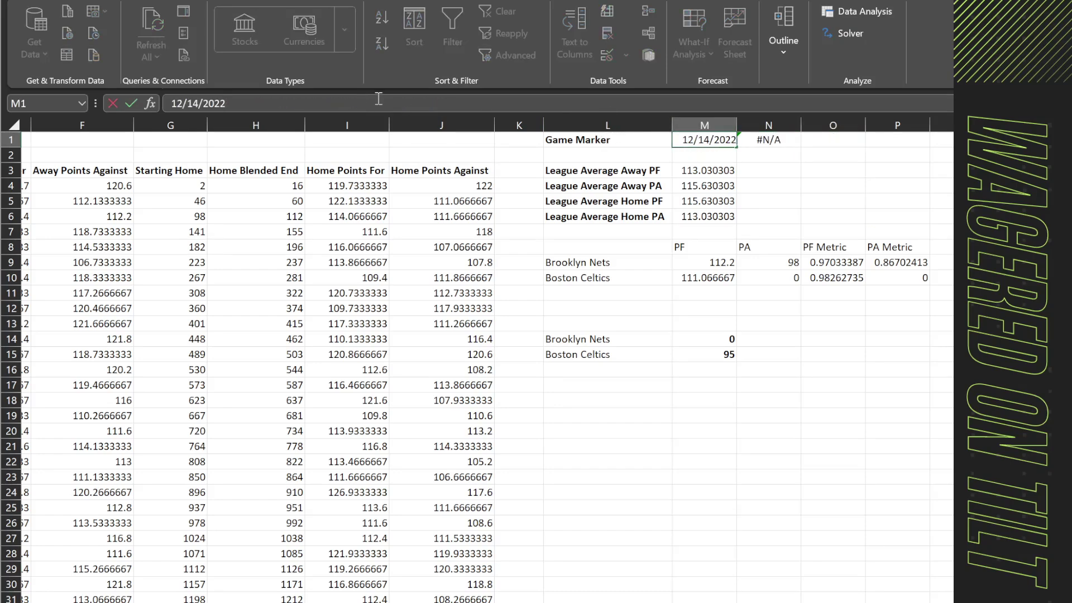
pyautogui.press('Return')
pyautogui.press('Up')
pyautogui.press('Right')
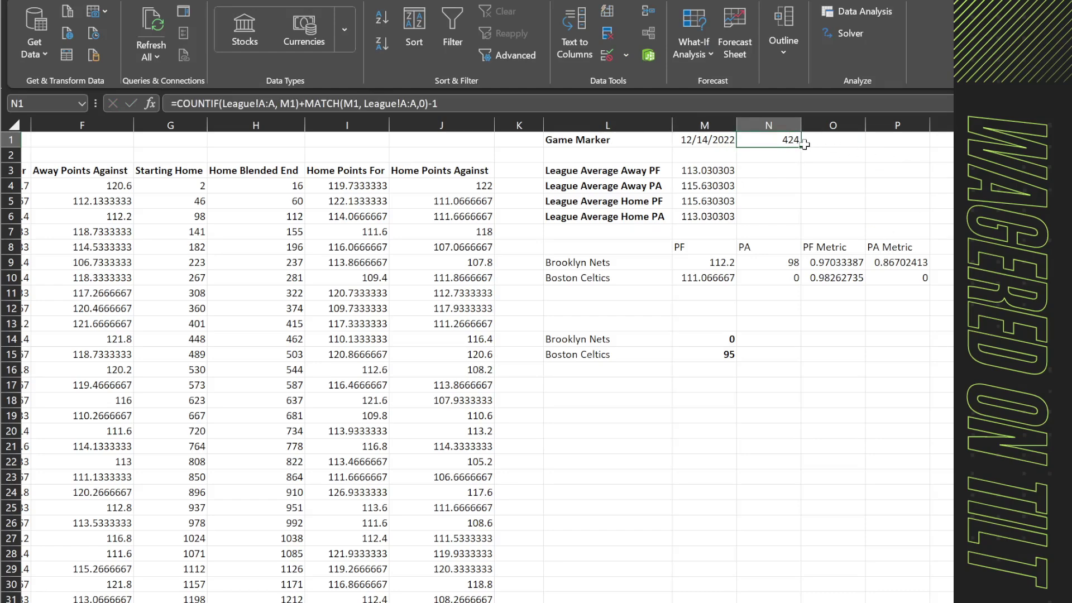
pyautogui.doubleClick(695, 170)
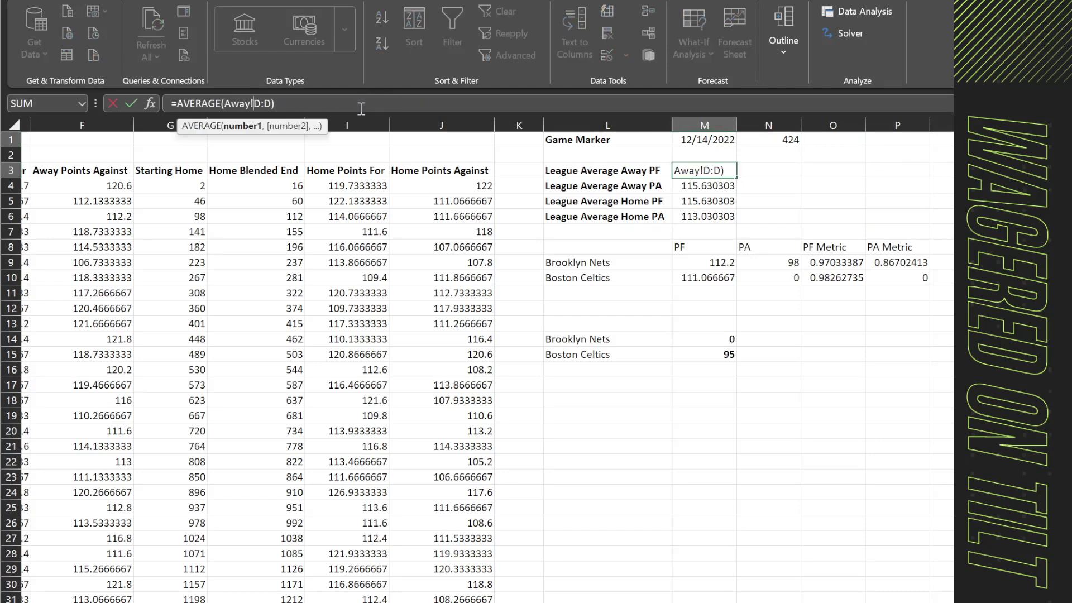
# Anchor the Away PF average in M3 to the fixed range Away!$D$2:$D$424.
pyautogui.write('$')
pyautogui.press('Right')
pyautogui.write('$2:')
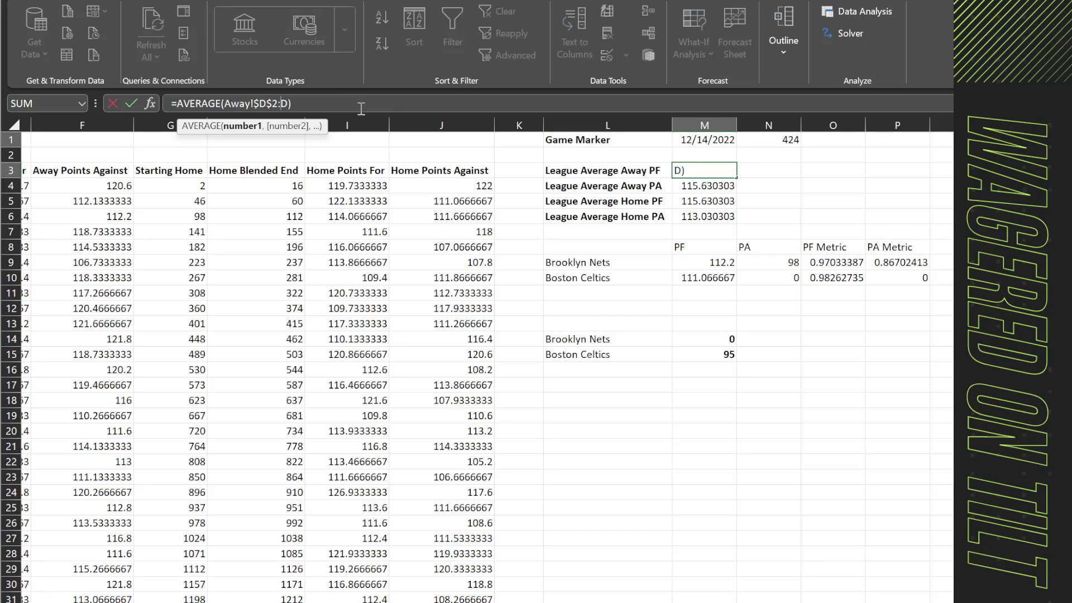
pyautogui.write('$')
pyautogui.press('Right')
pyautogui.write('$424')
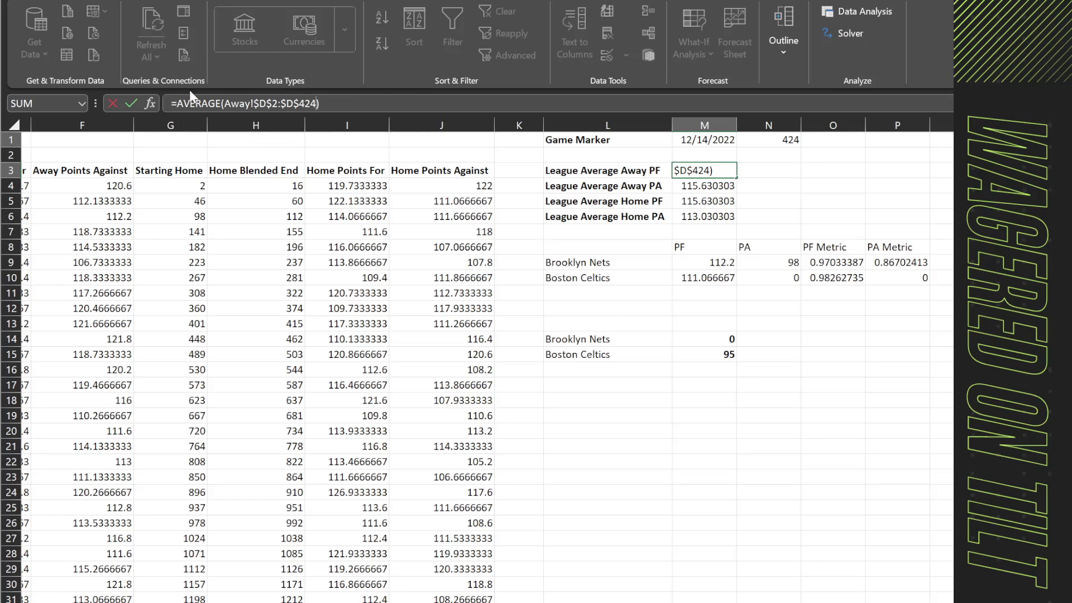
pyautogui.press('Return')
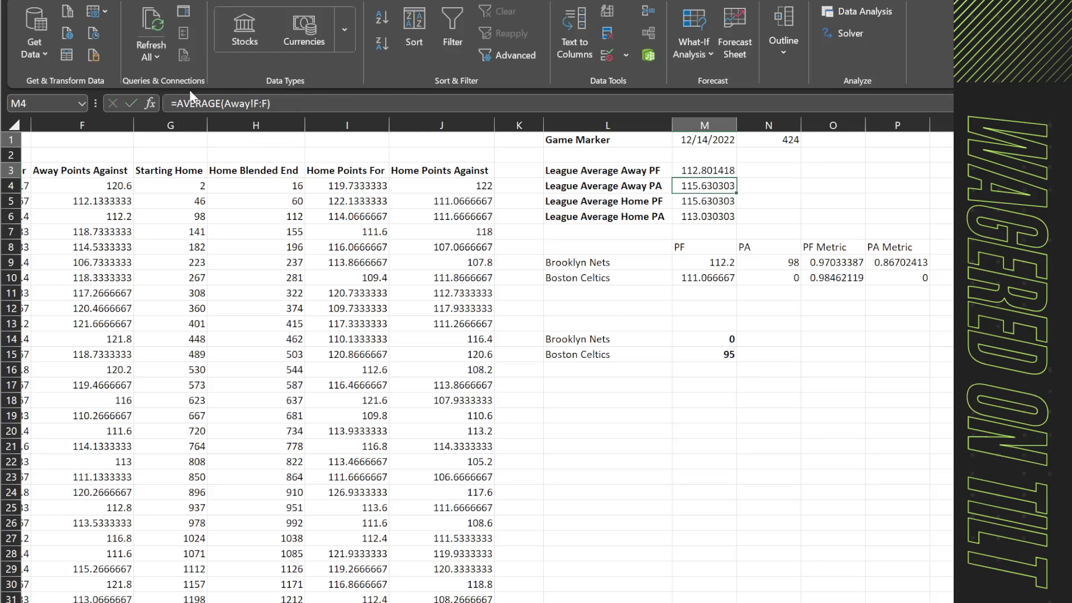
# Anchor the Away PA average in M4 to a fixed $F range from row 2 to row 1441.
pyautogui.click(252, 104)
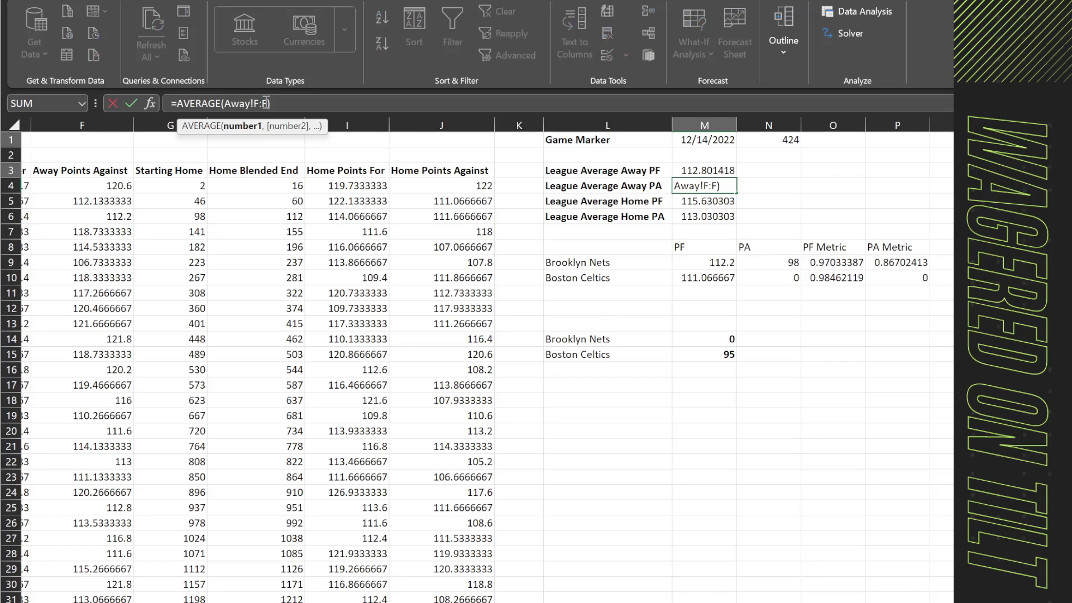
pyautogui.press('Return')
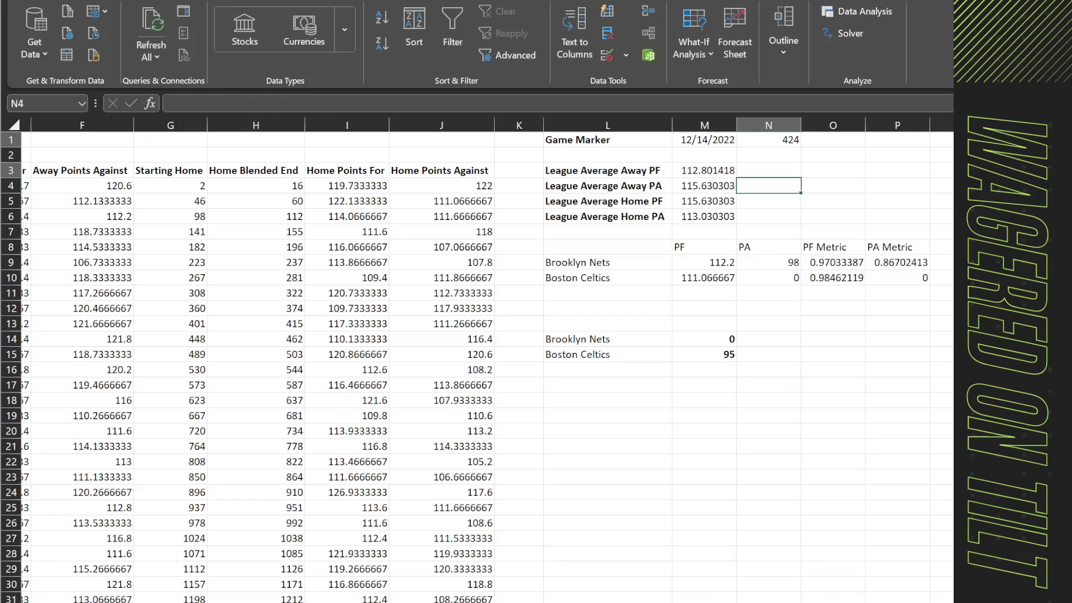
pyautogui.click(767, 127)
pyautogui.click(709, 171)
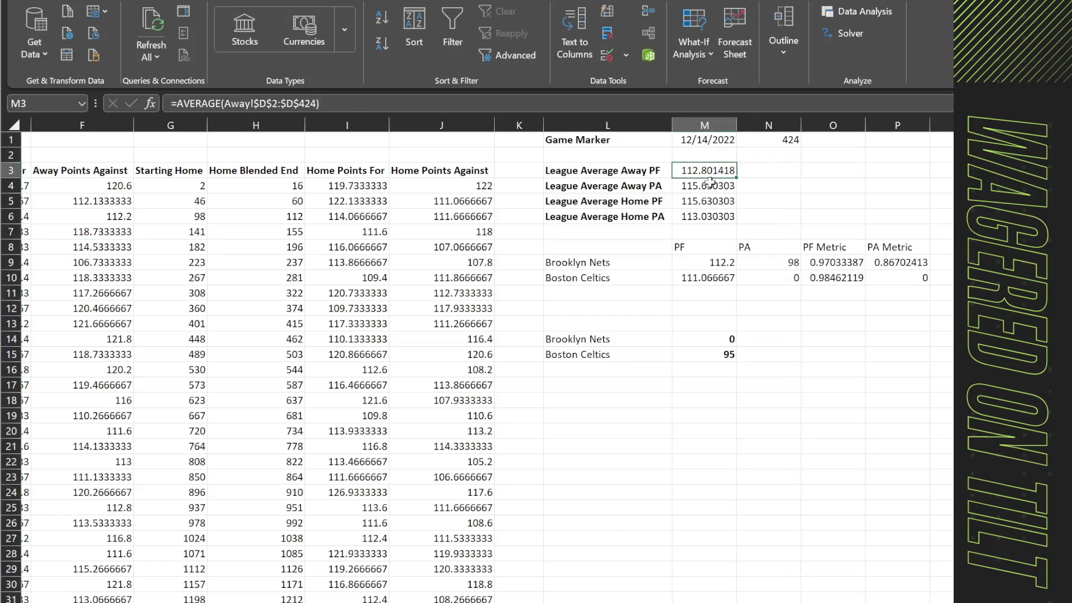
pyautogui.click(706, 185)
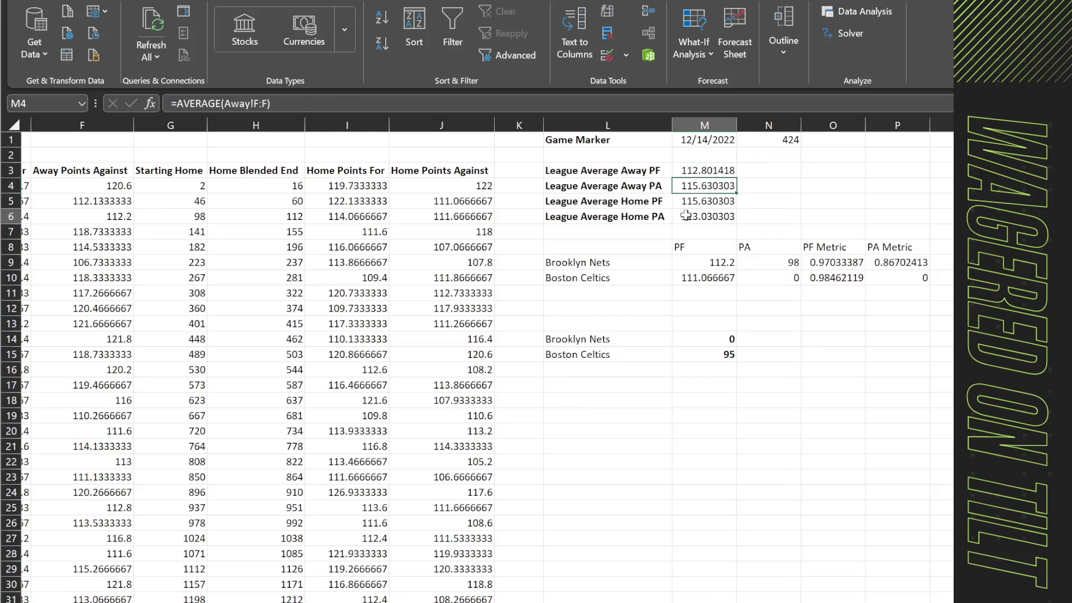
pyautogui.click(254, 104)
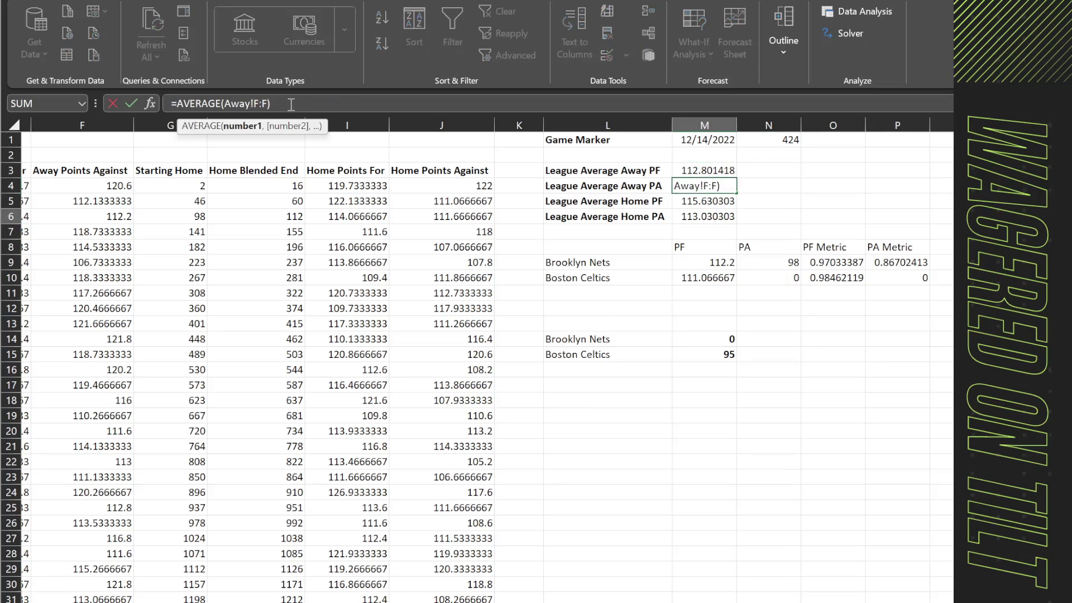
pyautogui.write('$F$2:$')
pyautogui.press('Right')
pyautogui.write('$')
pyautogui.write('1441')
pyautogui.press('Return')
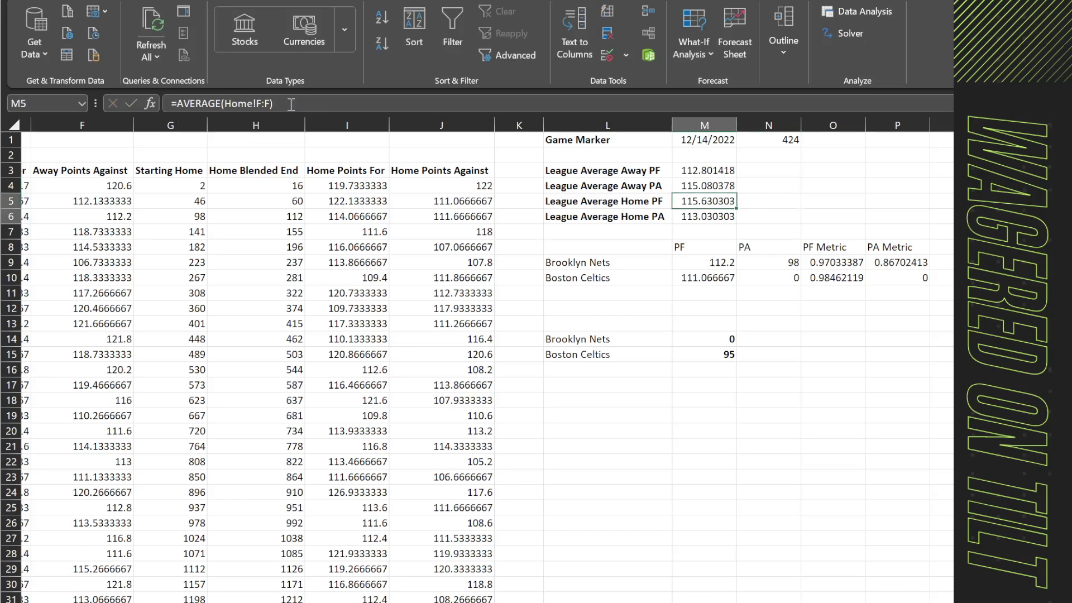
# Set Home PF in M5 to =M4 and Home PA in M6 to =M3.
pyautogui.write('=')
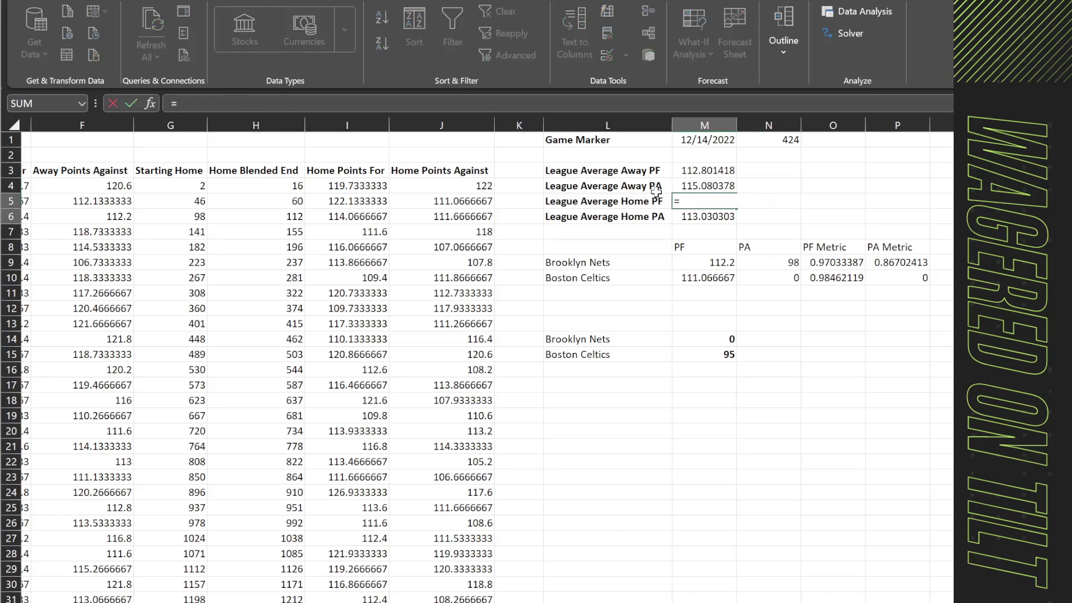
pyautogui.click(697, 186)
pyautogui.press('Return')
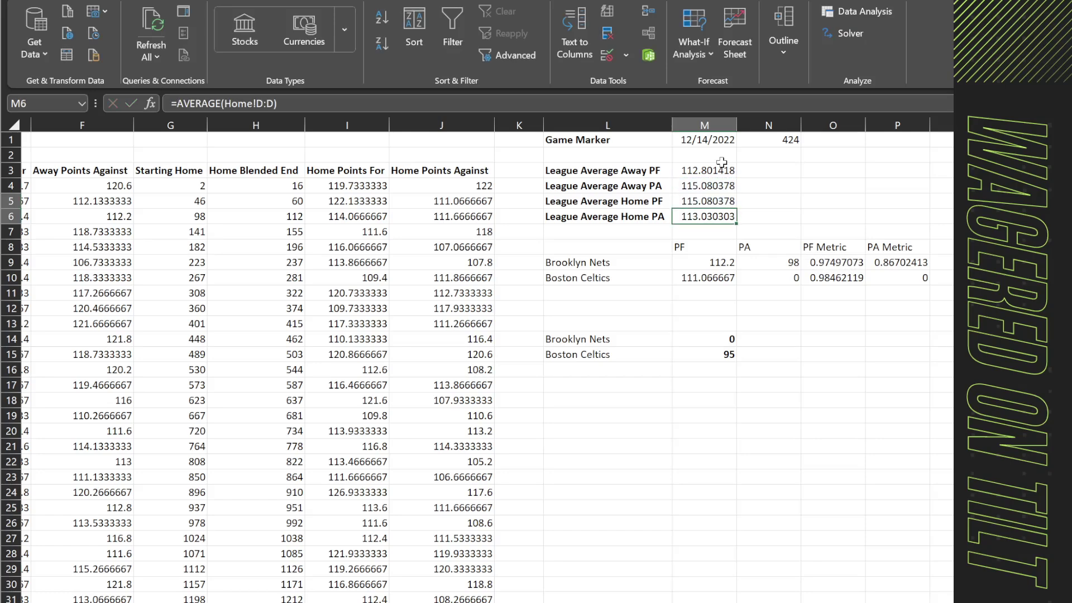
pyautogui.write('=')
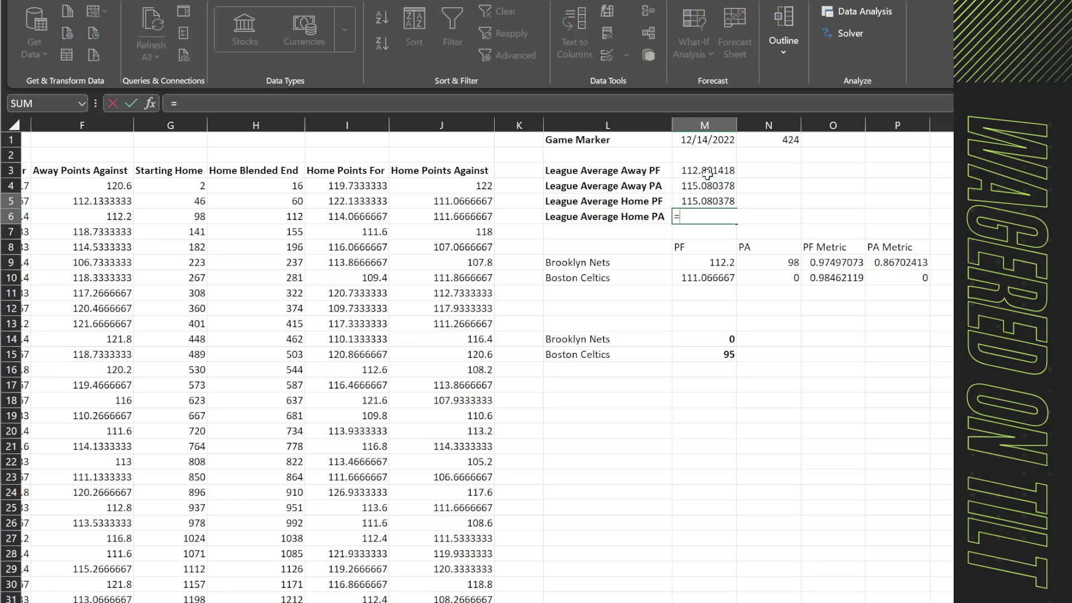
pyautogui.click(707, 174)
pyautogui.press('Return')
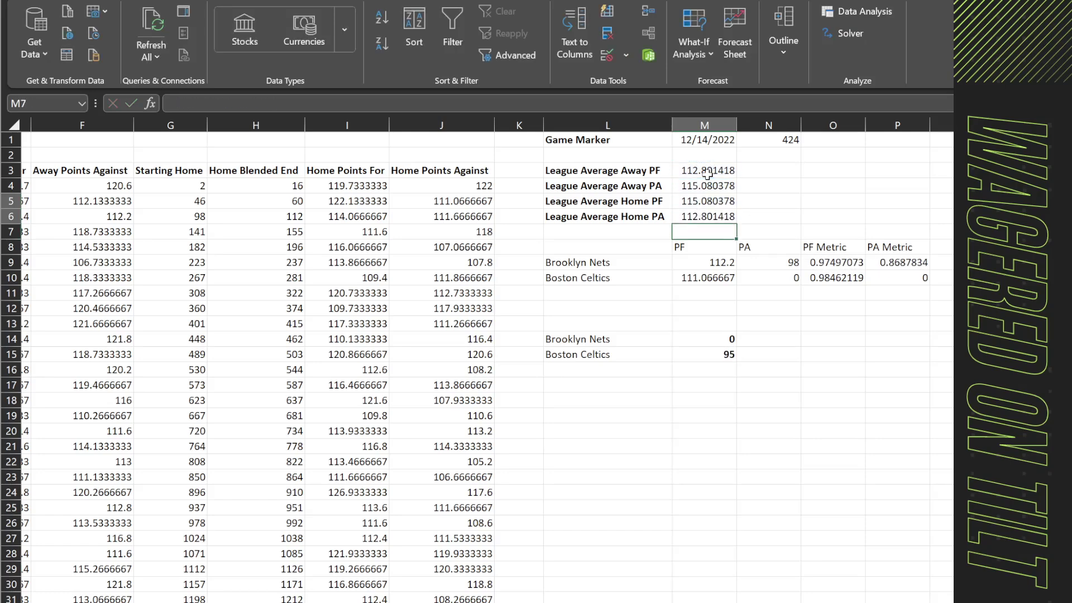
pyautogui.press('Up')
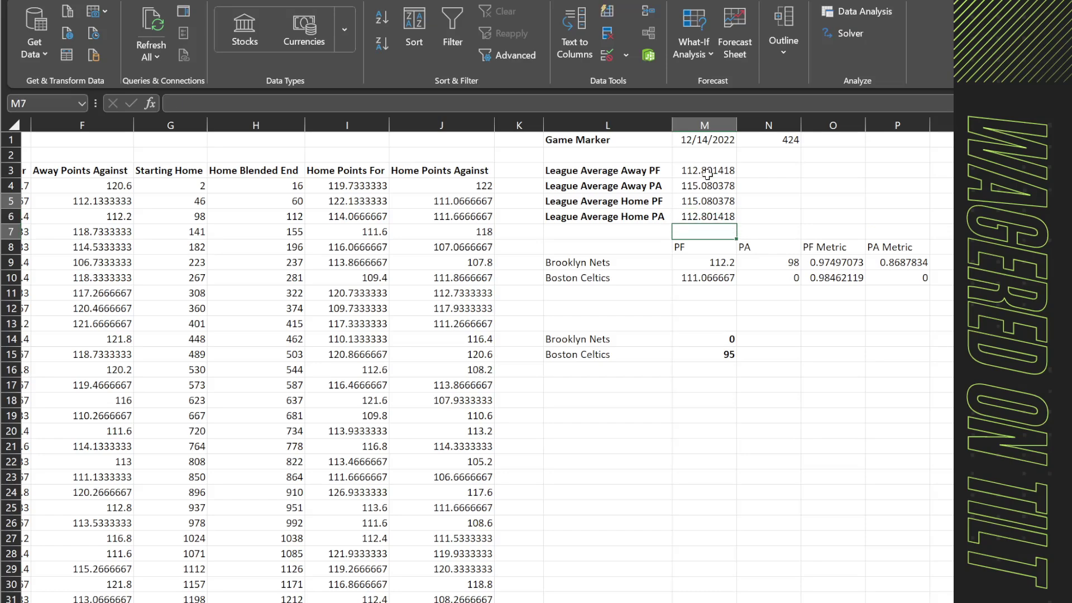
pyautogui.hscroll(-1, 707, 174)
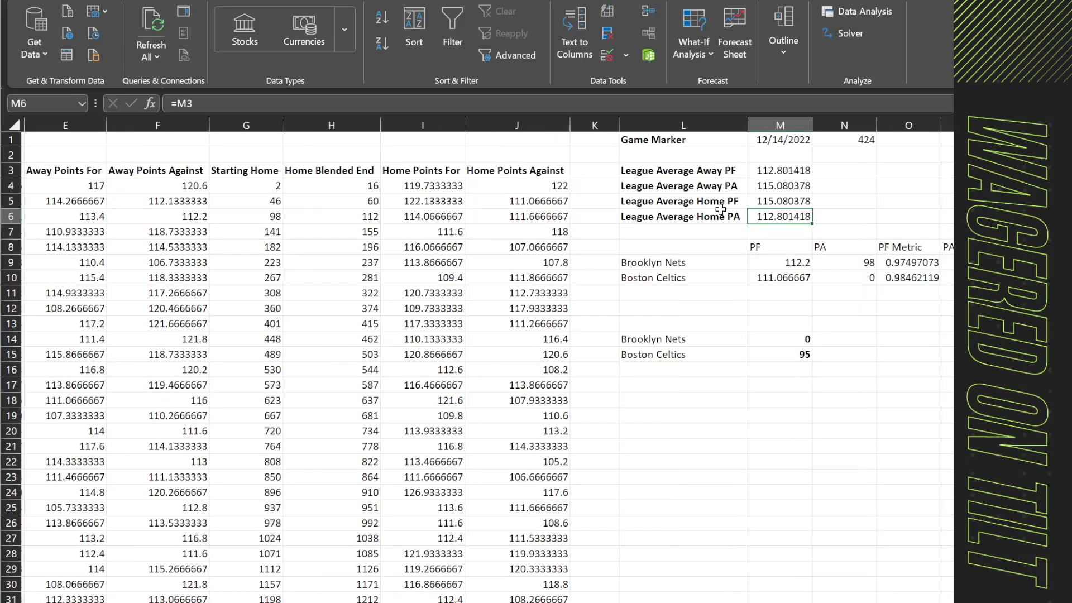
# Change the Brooklyn Nets PF lookup in M9 from column F to column J.
pyautogui.click(685, 263)
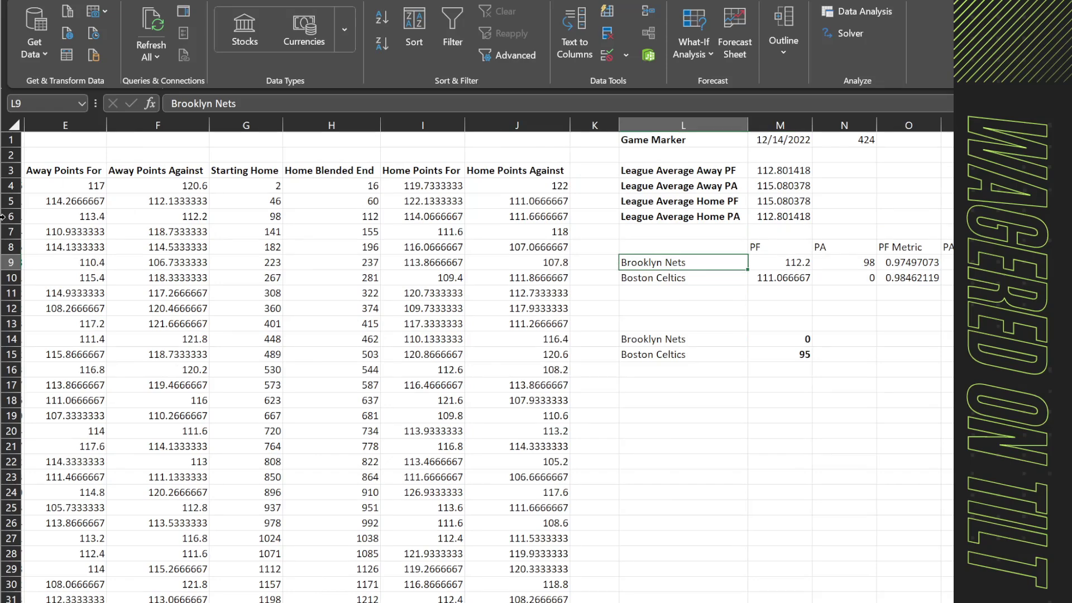
pyautogui.click(788, 263)
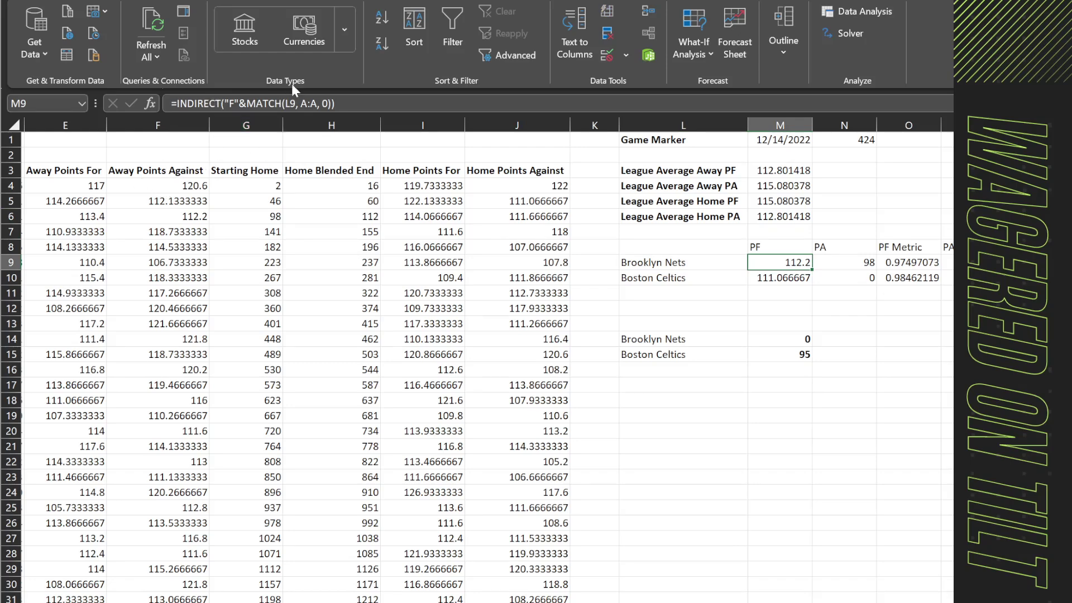
pyautogui.click(270, 104)
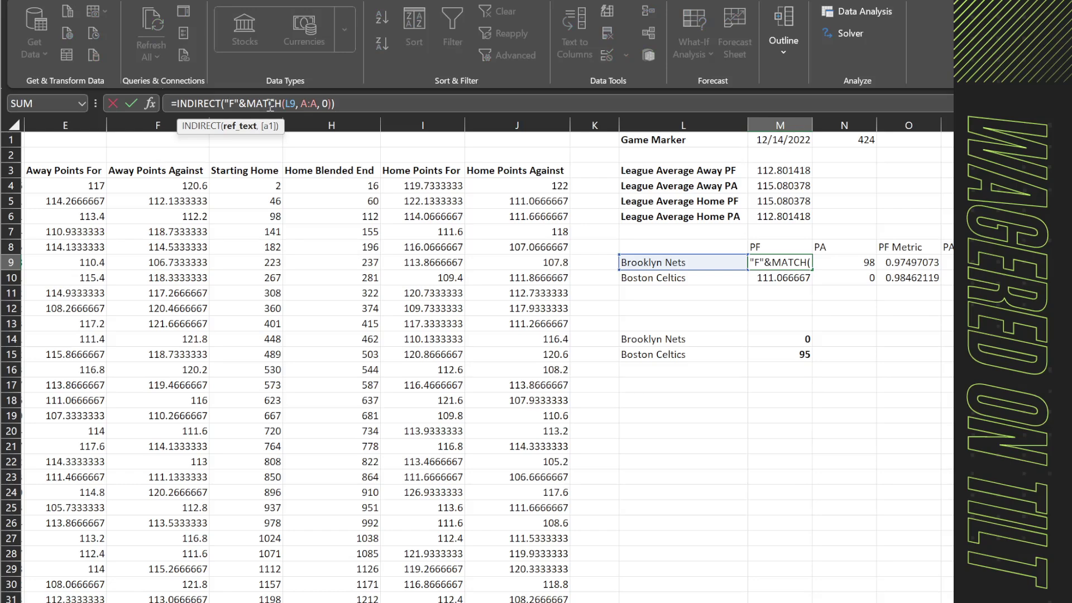
pyautogui.press('Delete')
pyautogui.write('J')
pyautogui.press('Return')
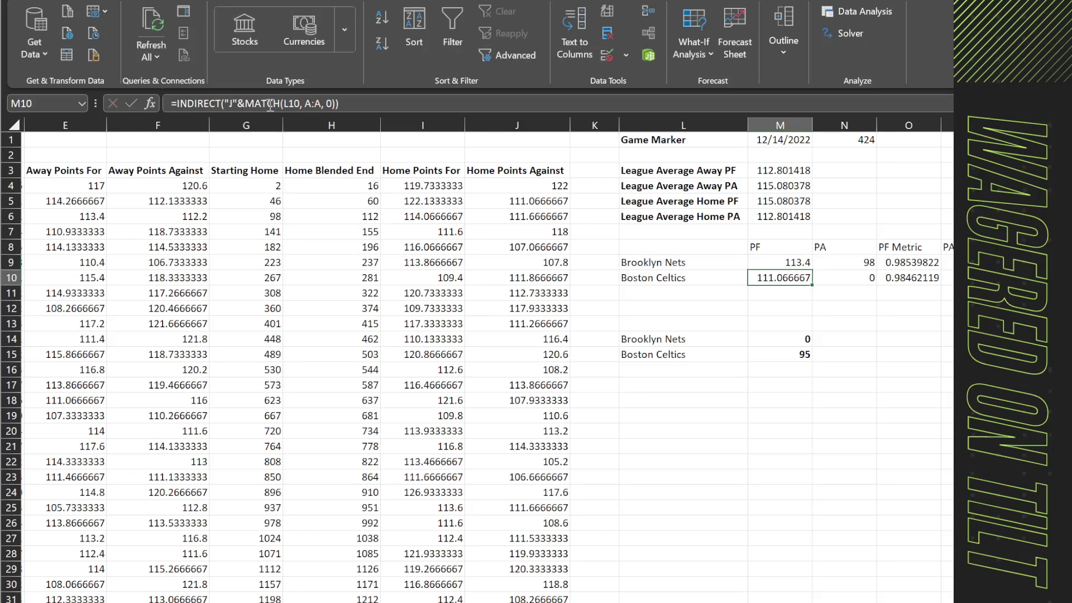
pyautogui.click(233, 105)
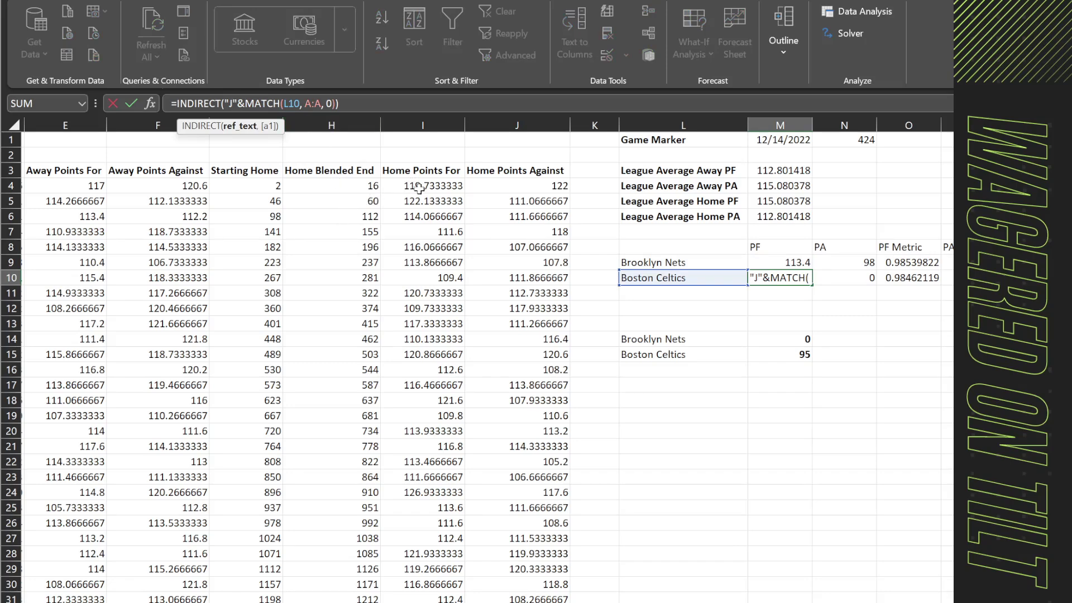
pyautogui.press('Tab')
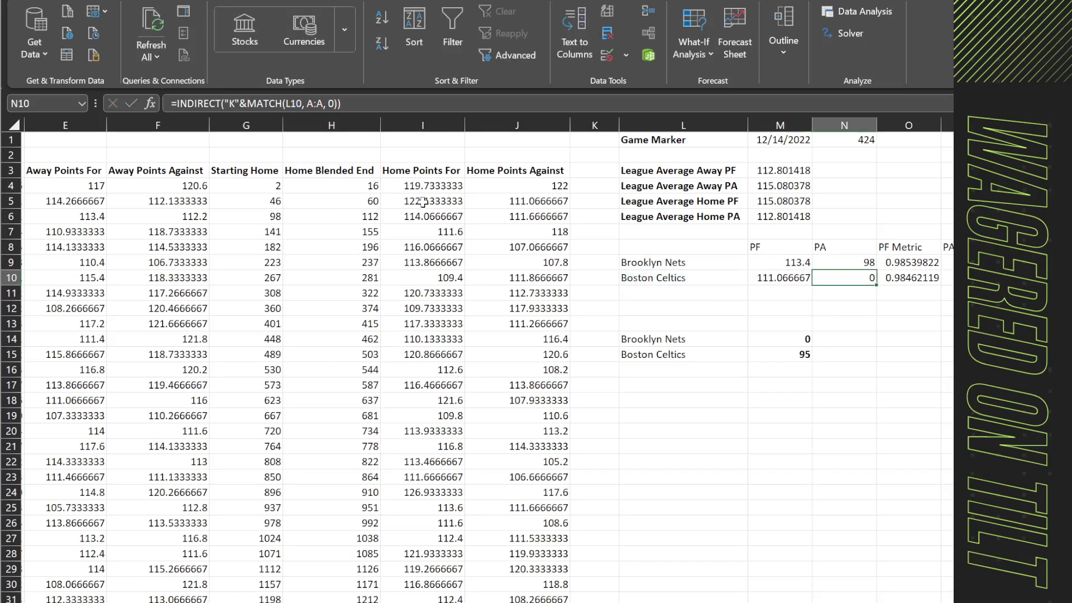
# Point the Nets PA lookup at column F and the Celtics PA lookup at column J.
pyautogui.click(837, 261)
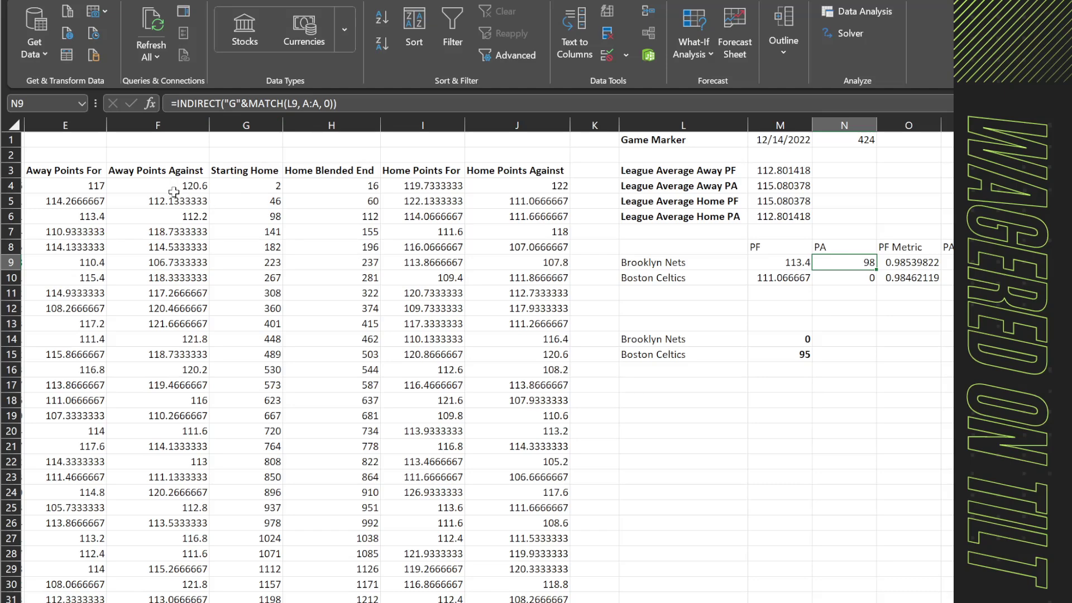
pyautogui.click(236, 104)
pyautogui.press('BackSpace')
pyautogui.write('F')
pyautogui.press('Return')
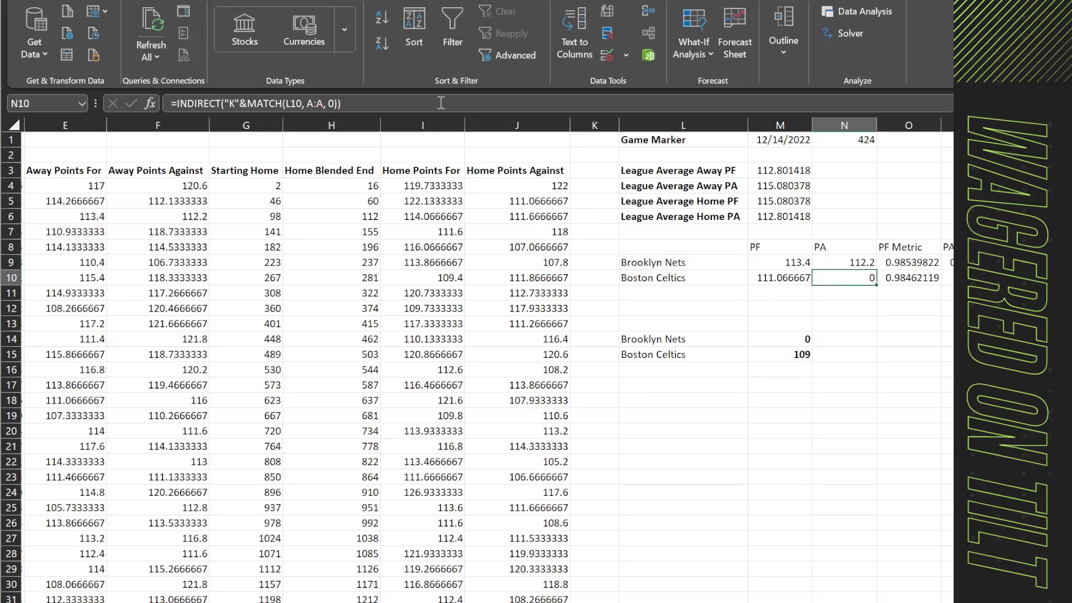
pyautogui.click(237, 108)
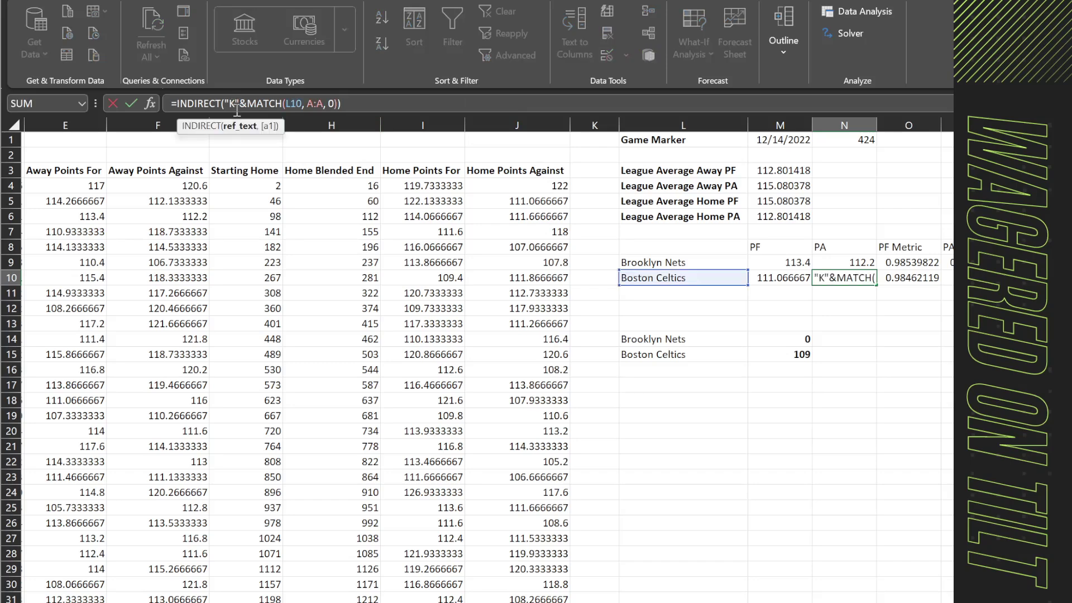
pyautogui.press('BackSpace')
pyautogui.write('J')
pyautogui.press('Return')
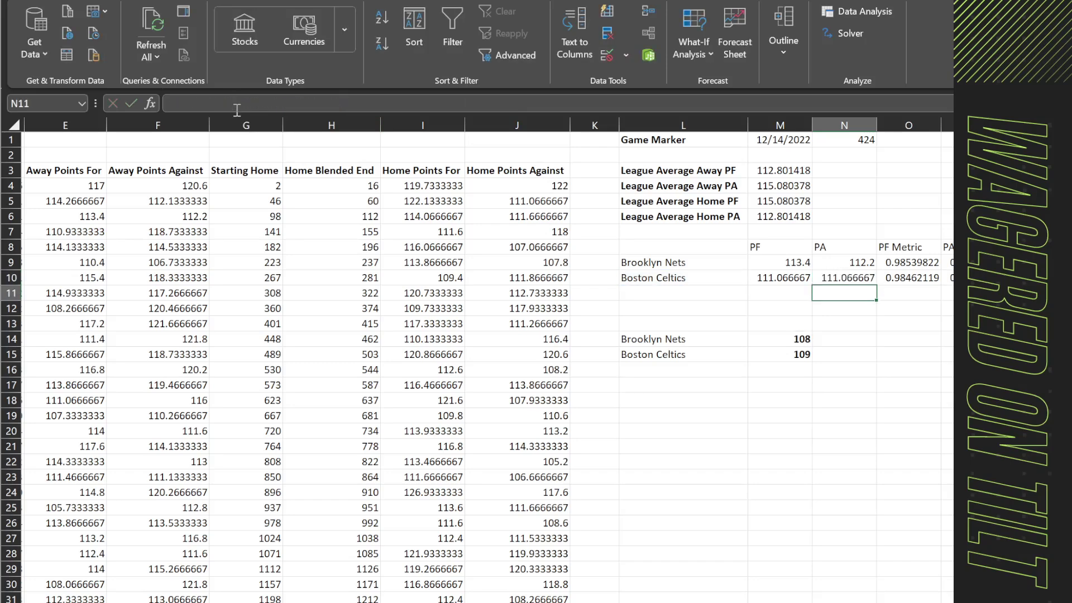
pyautogui.press('Up')
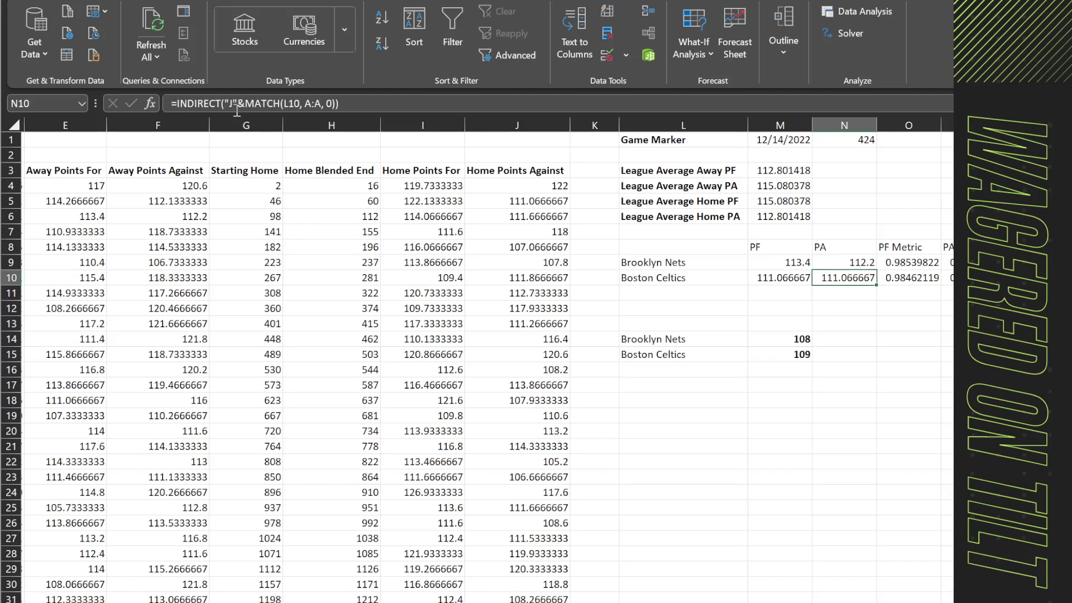
pyautogui.press('Right')
pyautogui.press('Right')
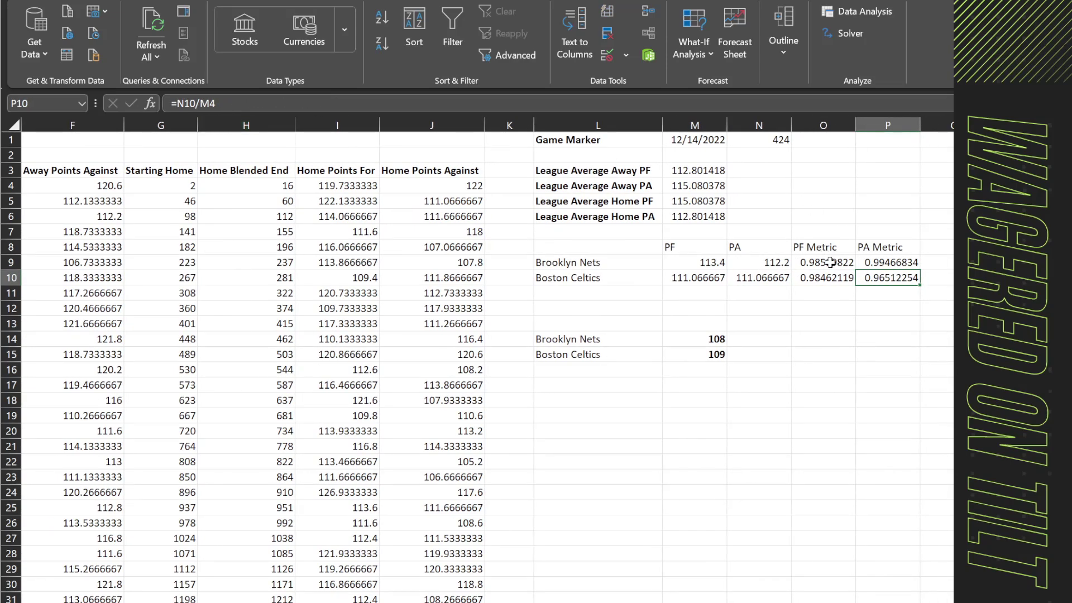
pyautogui.click(828, 263)
pyautogui.click(717, 104)
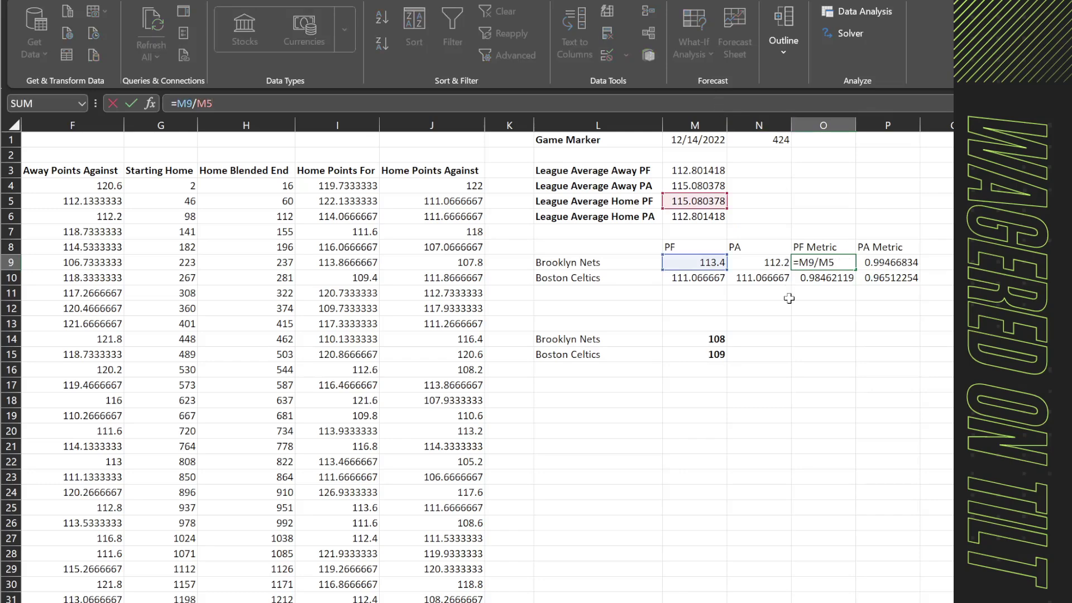
pyautogui.press('Tab')
pyautogui.press('Return')
pyautogui.click(782, 99)
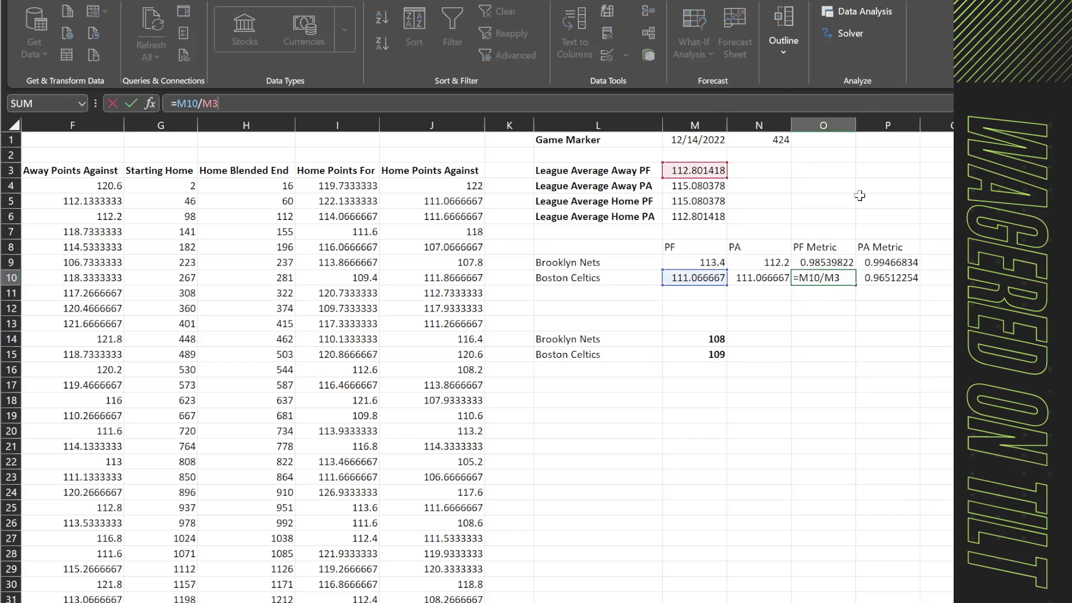
pyautogui.press('Tab')
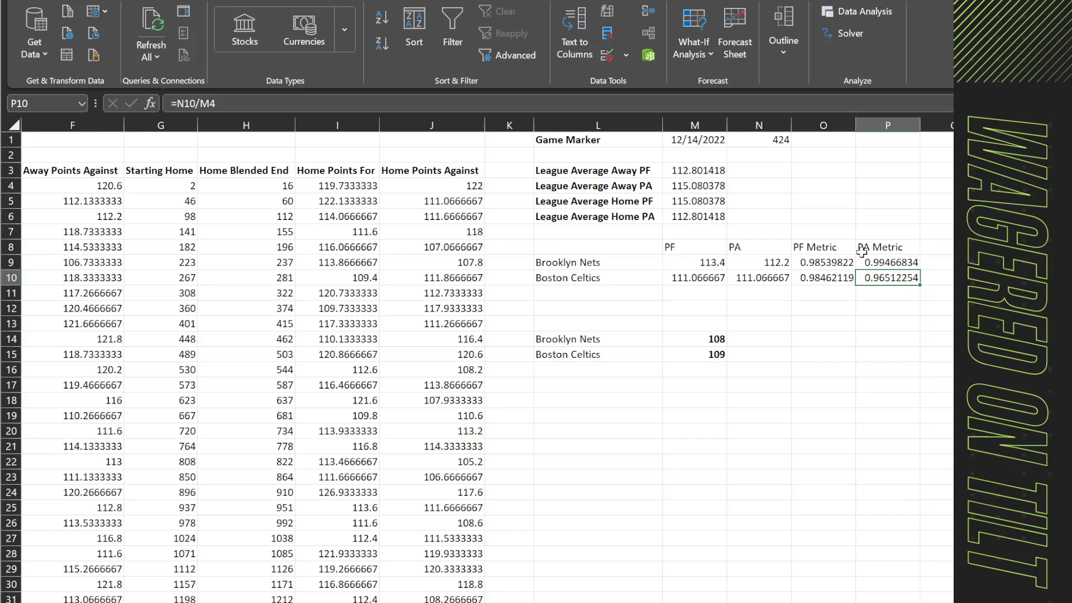
pyautogui.click(864, 260)
pyautogui.click(697, 253)
pyautogui.click(698, 258)
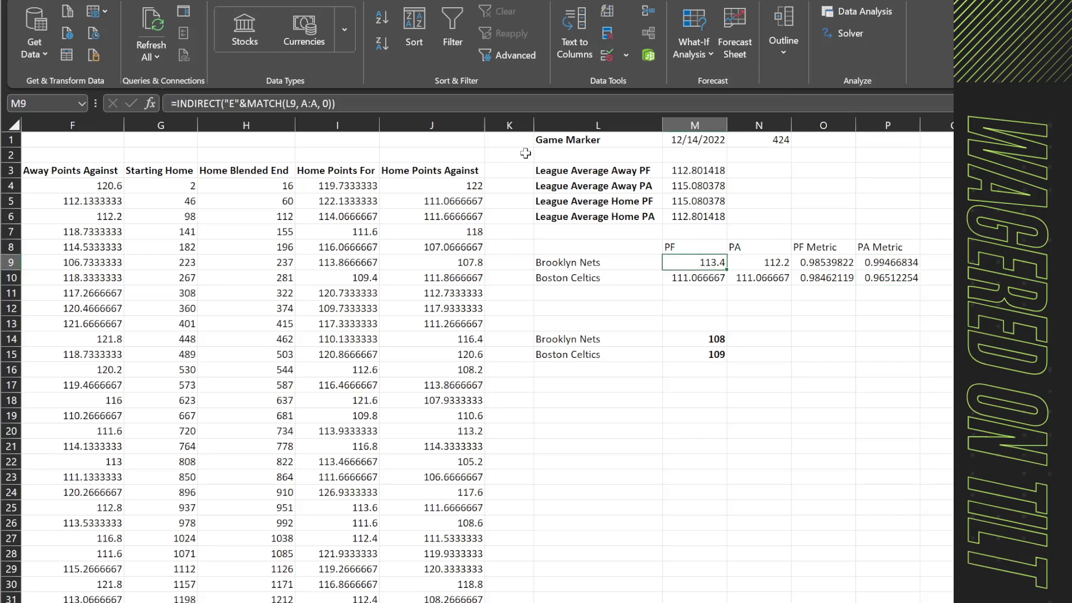
pyautogui.click(235, 101)
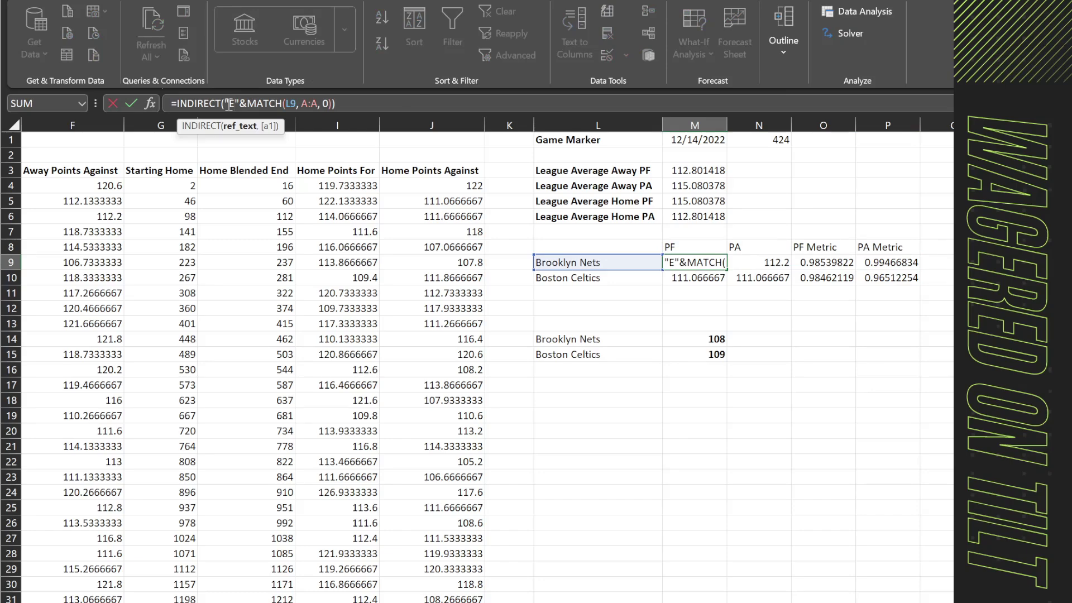
pyautogui.press('Tab')
pyautogui.click(835, 263)
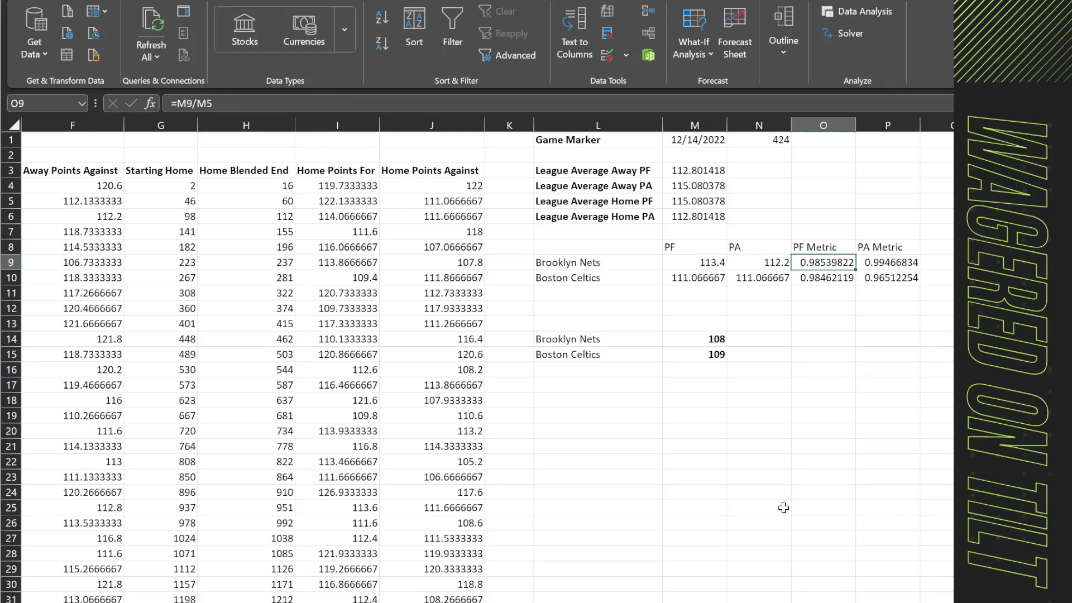
pyautogui.click(757, 263)
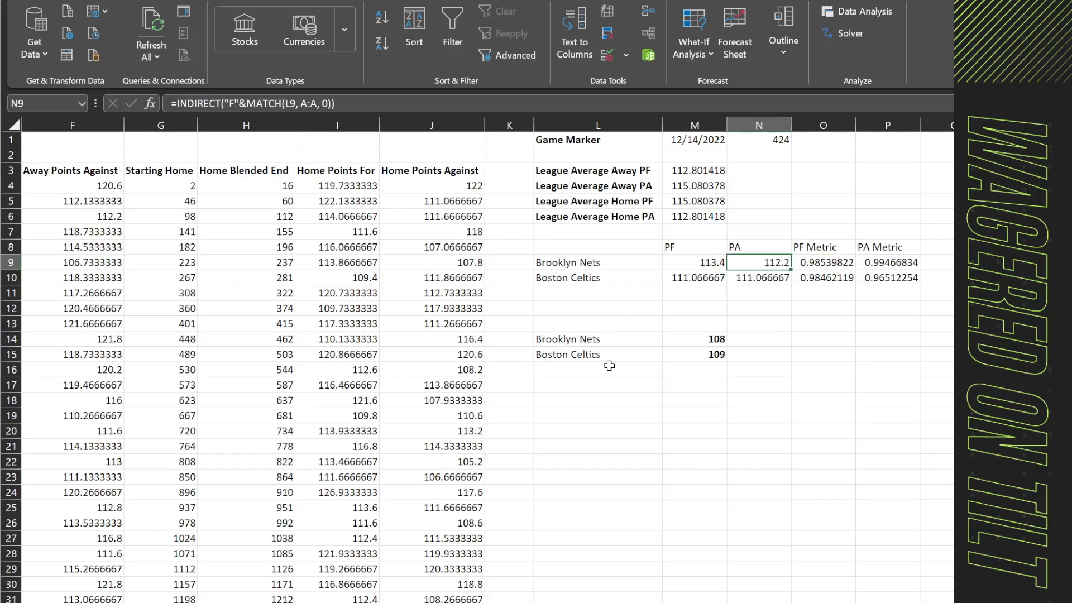
pyautogui.hscroll(-3, 597, 369)
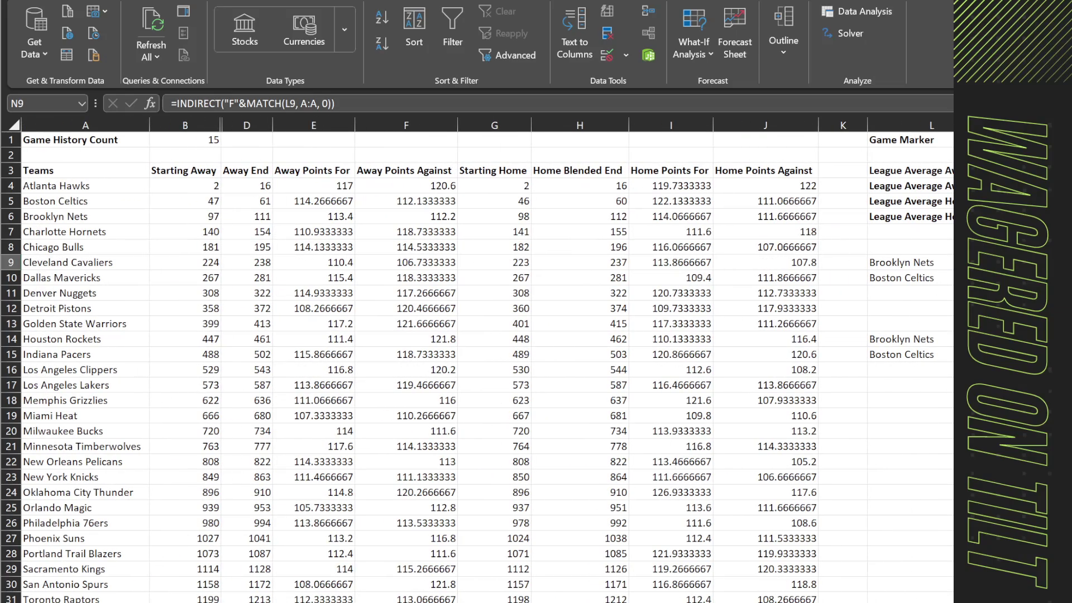
# Replace Brooklyn Nets with 'Atlanta Hawks' in the metrics table and projected scores.
pyautogui.hotkey('ctrl', 'pagedown')
pyautogui.click(84, 553)
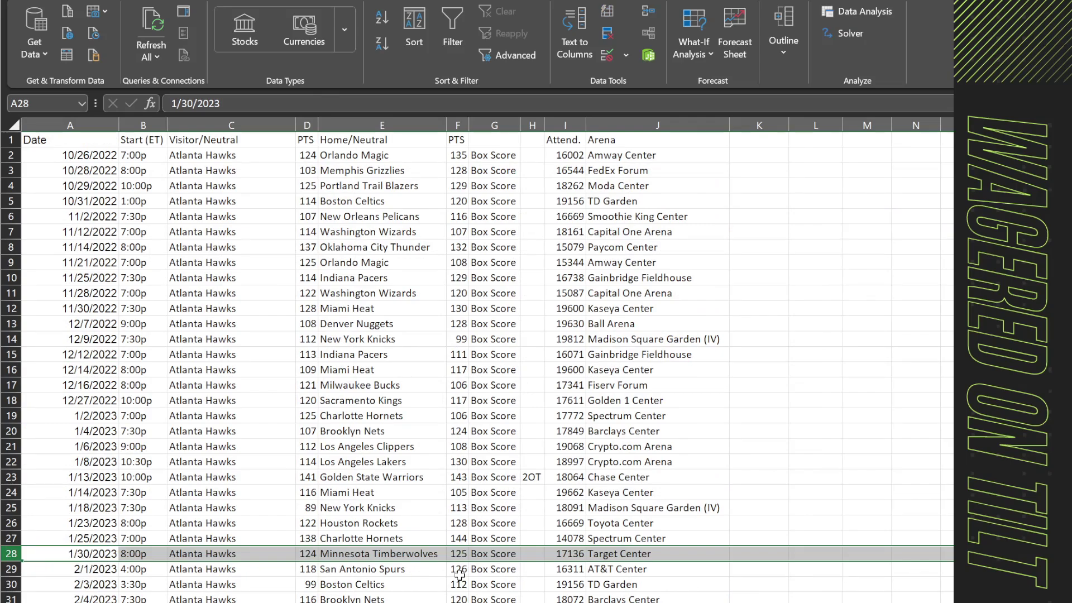
pyautogui.click(265, 553)
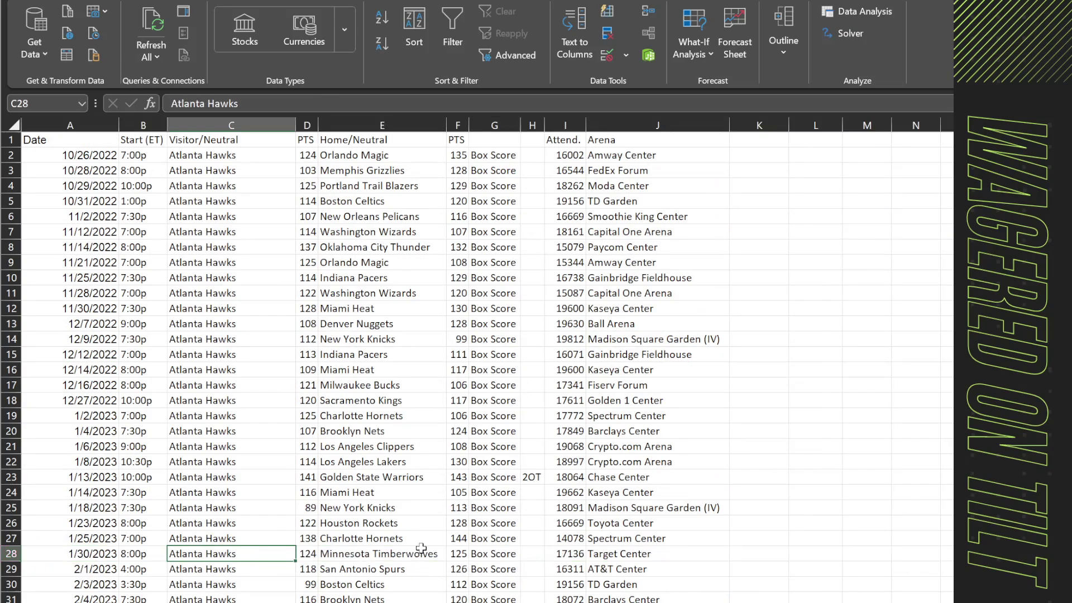
pyautogui.hotkey('ctrl', 'c')
pyautogui.hotkey('ctrl', 'pagedown')
pyautogui.hscroll(2, 682, 266)
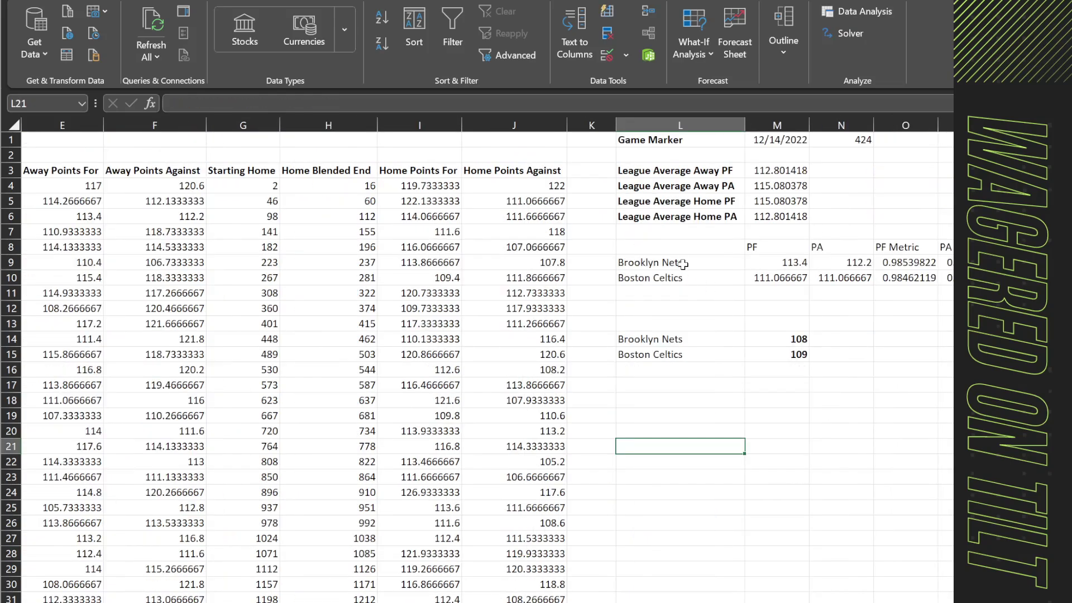
pyautogui.click(682, 262)
pyautogui.hotkey('ctrl', 'v')
pyautogui.click(698, 344)
pyautogui.hotkey('ctrl', 'v')
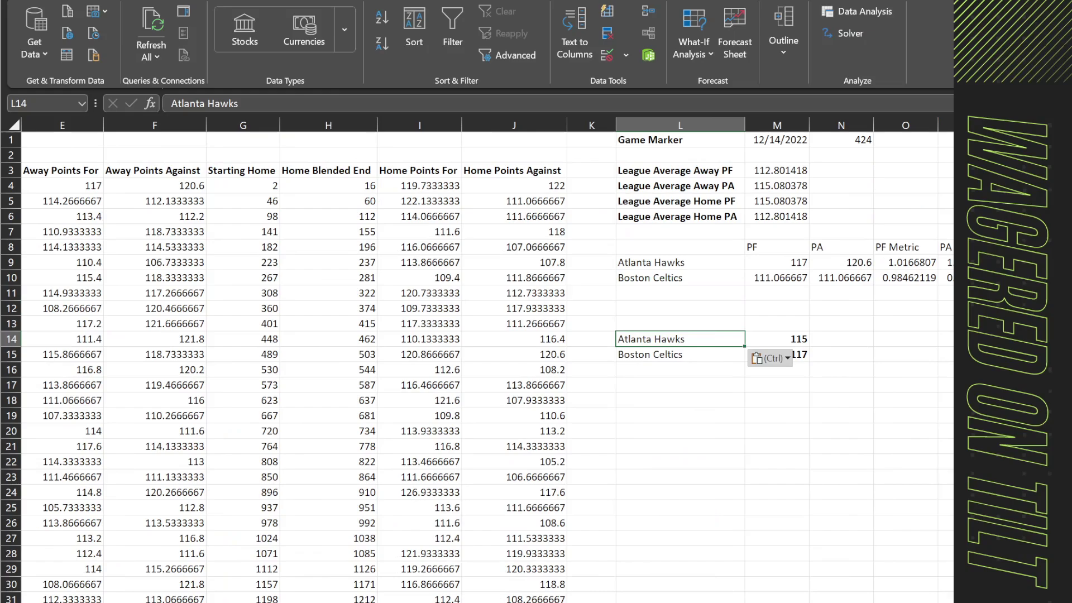
# Replace Boston Celtics with 'Minnesota Timberwolves' in the metrics table and projected scores.
pyautogui.hotkey('ctrl', 'pageup')
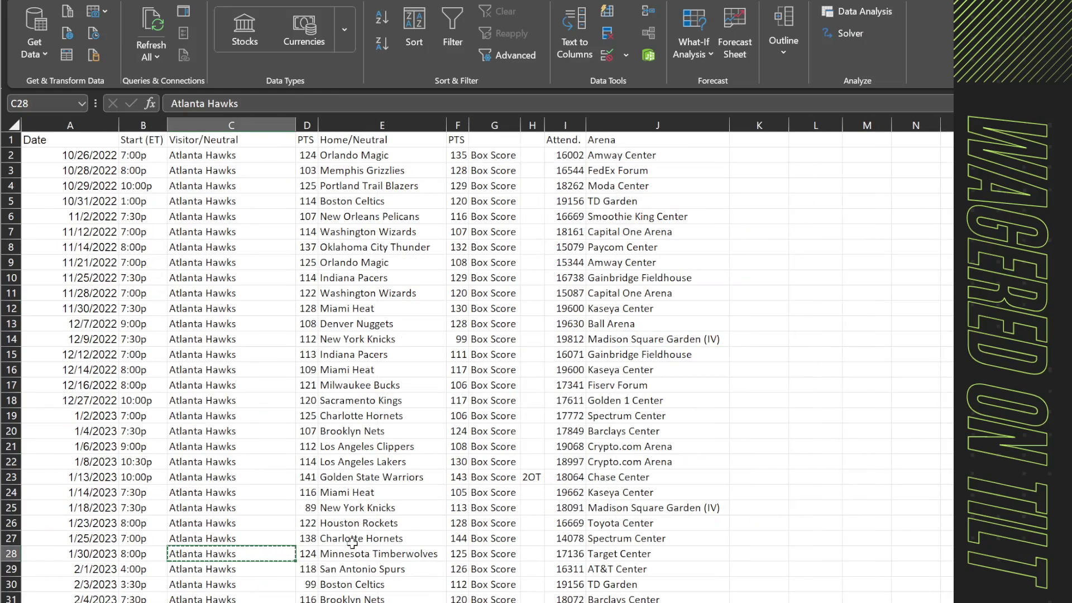
pyautogui.click(353, 553)
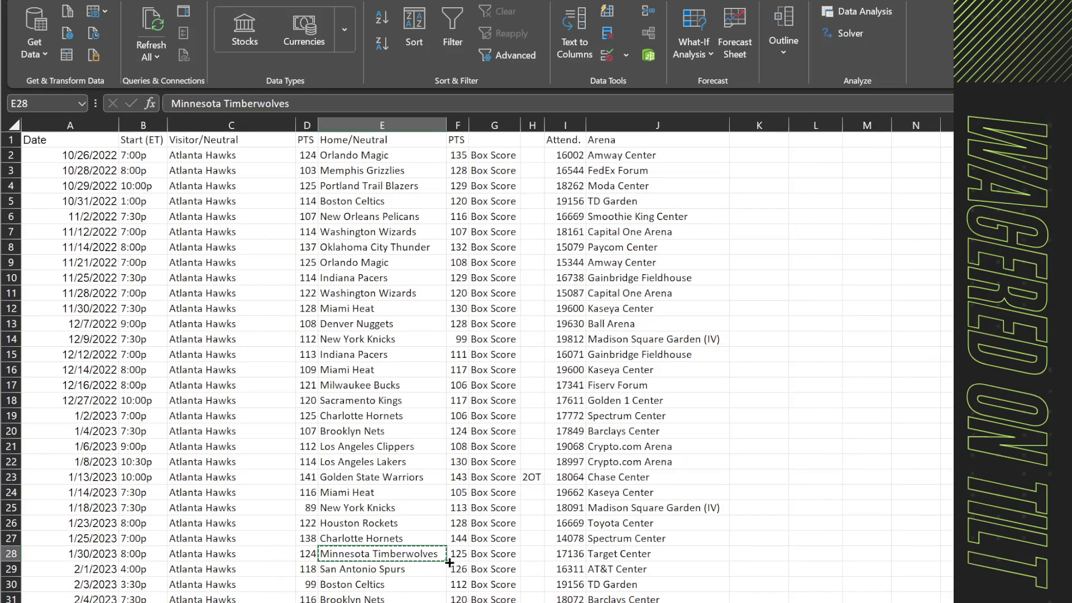
pyautogui.hotkey('ctrl', 'pagedown')
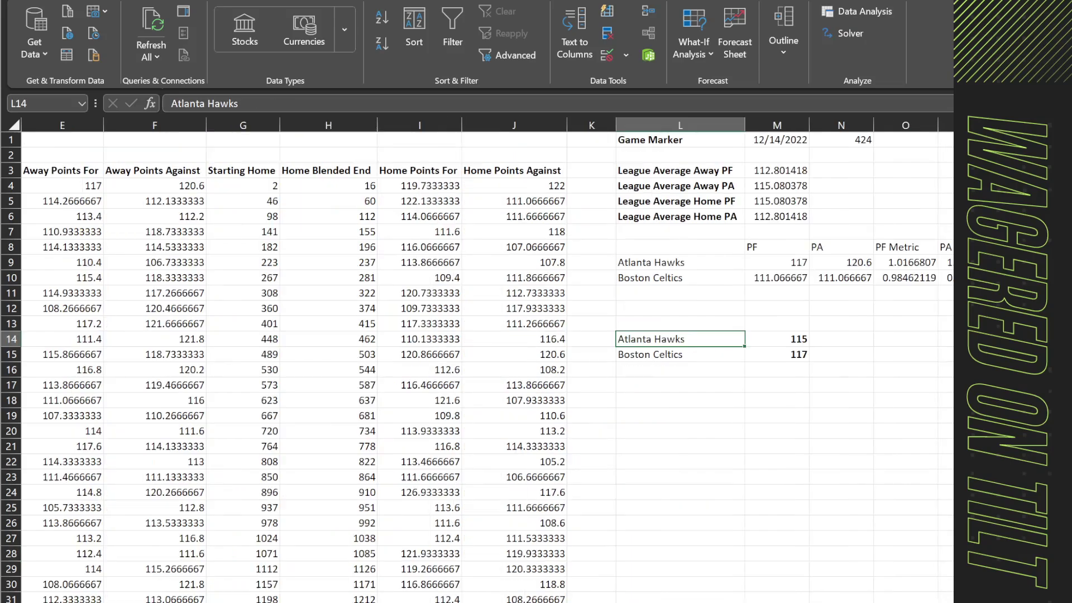
pyautogui.click(686, 278)
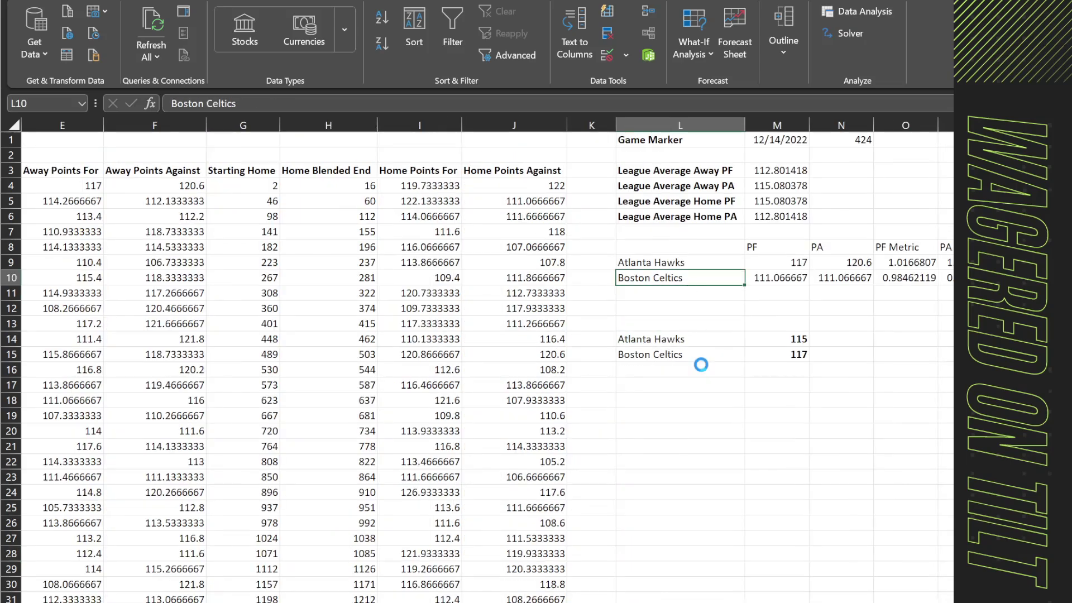
pyautogui.hotkey('ctrl', 'v')
pyautogui.click(692, 357)
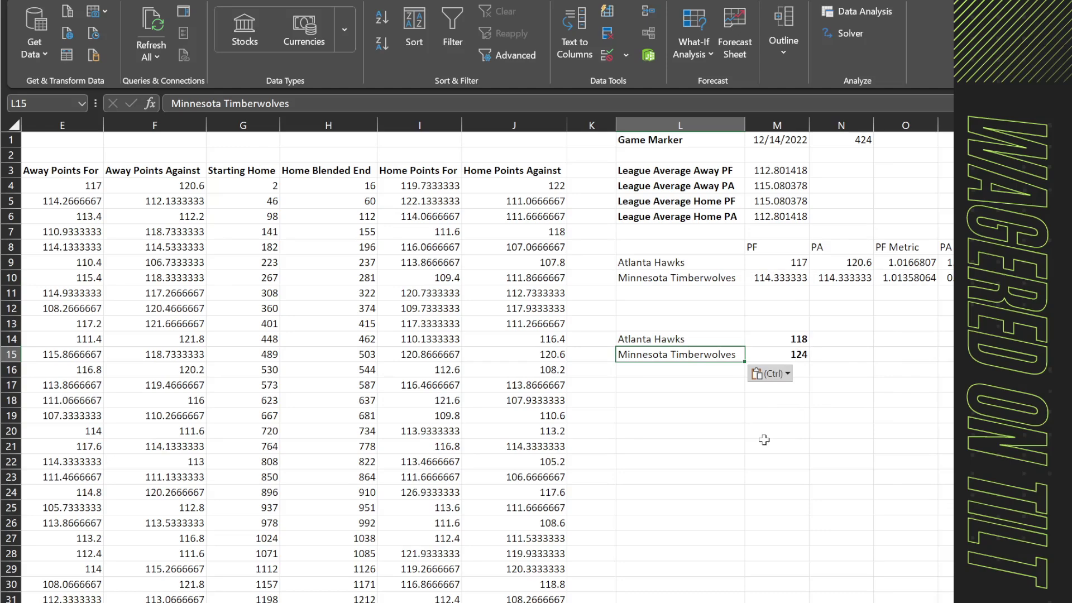
pyautogui.press('Right')
pyautogui.press('Right')
pyautogui.press('Right')
pyautogui.press('Right')
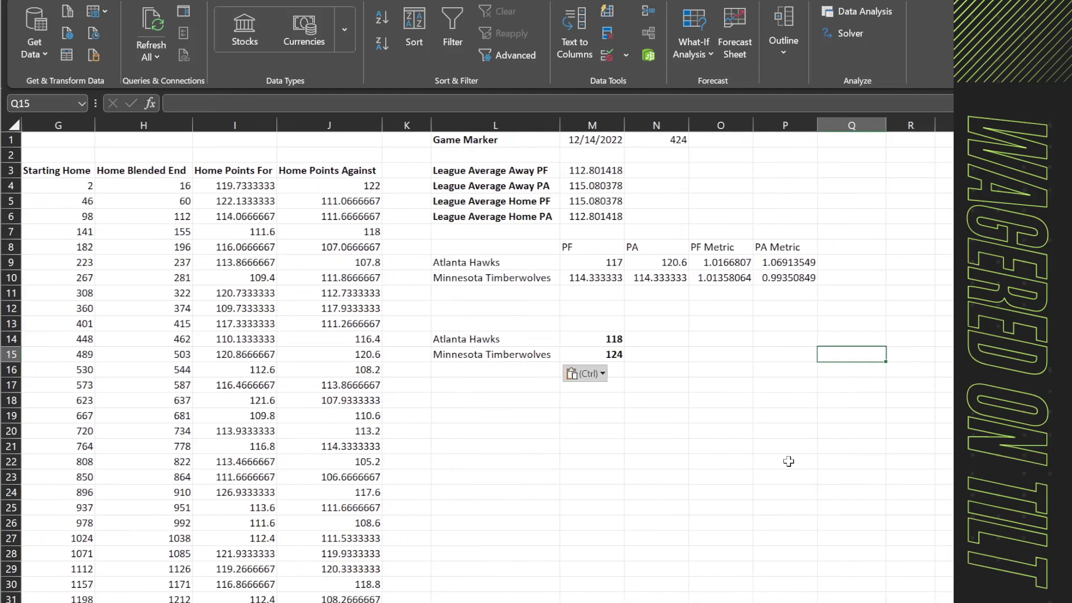
# Look over both projected scores and the four league averages in M3:M6, then go back to the Hawks log.
pyautogui.click(791, 461)
pyautogui.click(599, 351)
pyautogui.moveTo(599, 339); pyautogui.dragTo(599, 354)
pyautogui.click(717, 384)
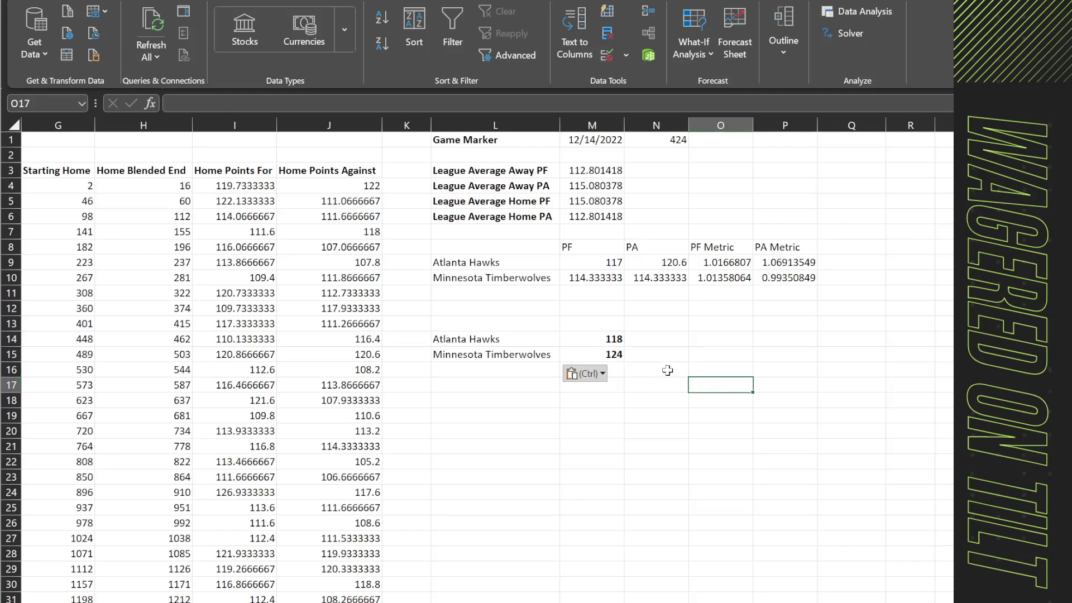
pyautogui.click(669, 370)
pyautogui.moveTo(603, 169); pyautogui.dragTo(610, 221)
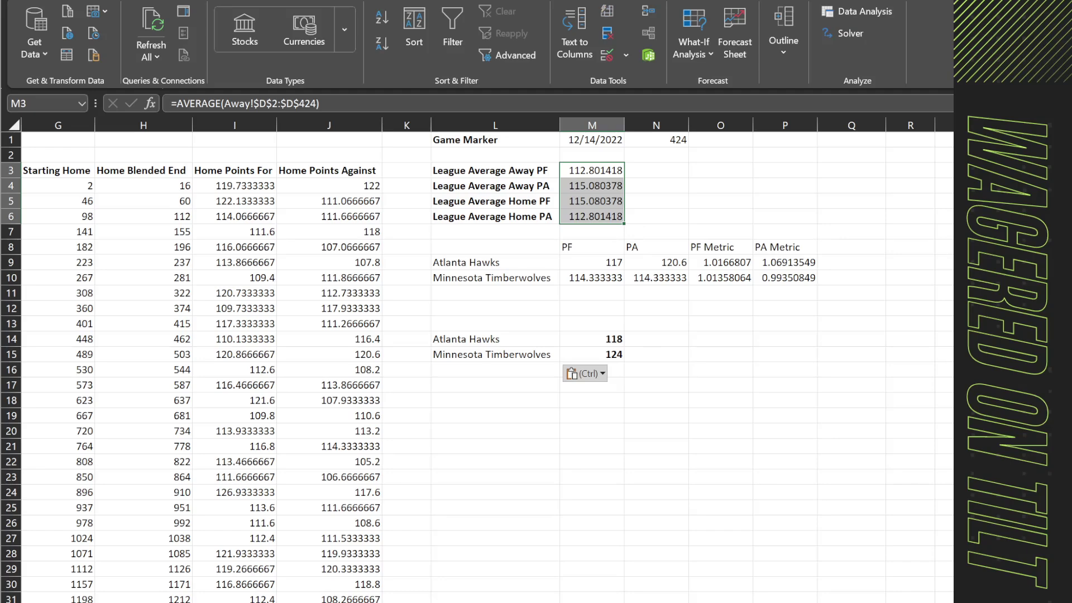
pyautogui.click(720, 601)
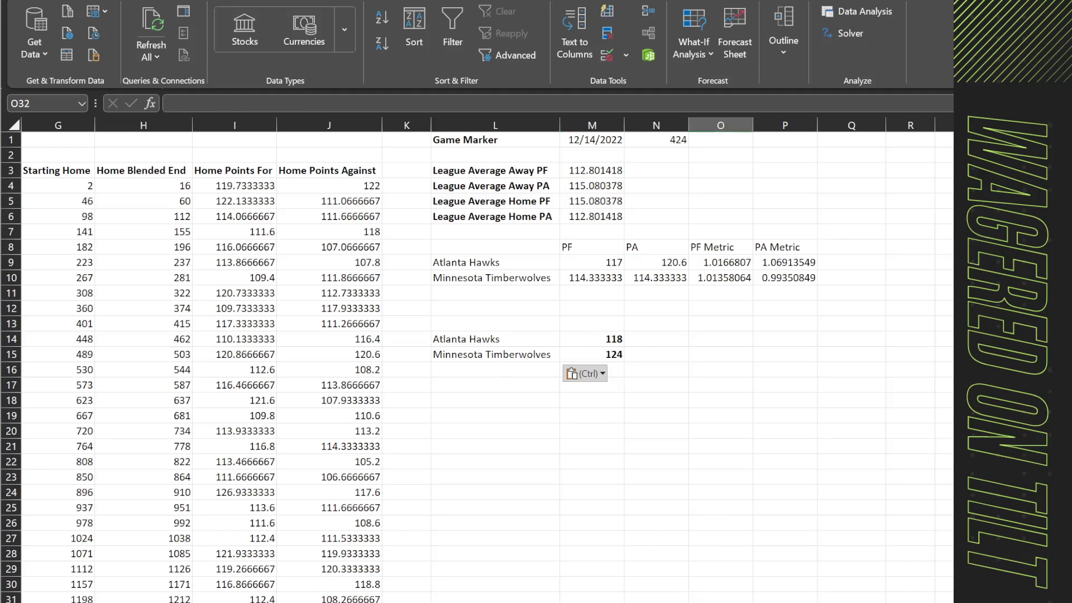
pyautogui.hotkey('ctrl', 'pageup')
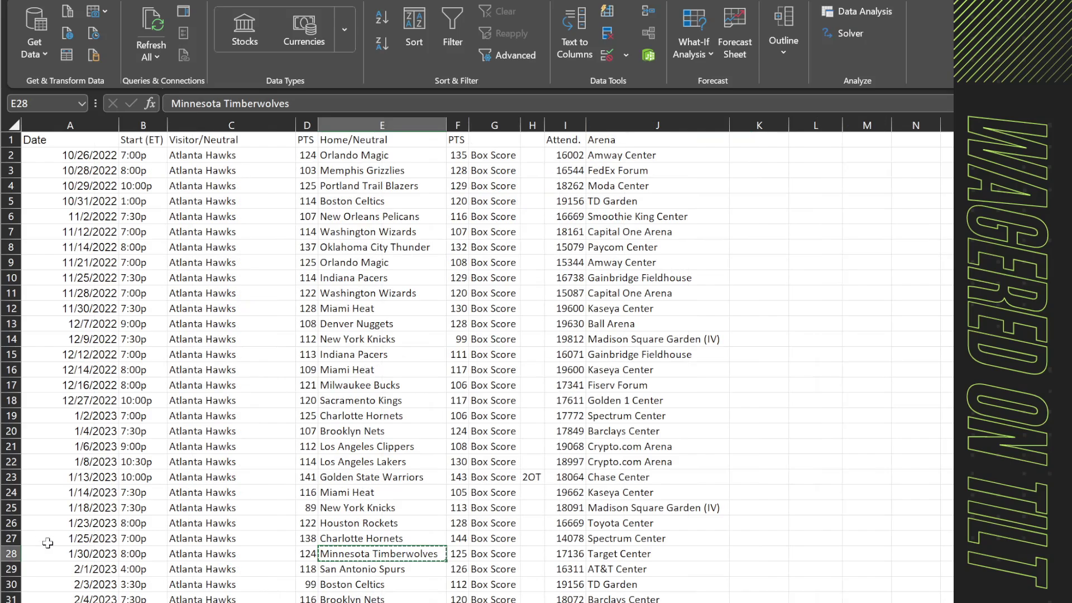
# Mark the 1/30/2023 and 12/14/2022 games and select back through the previous 25 games.
pyautogui.click(11, 553)
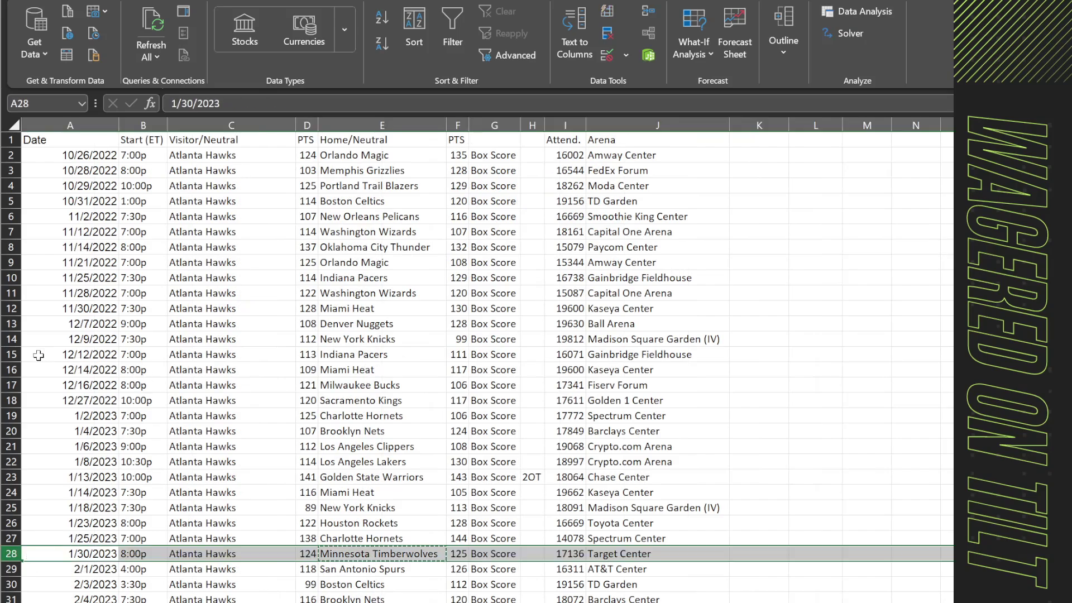
pyautogui.moveTo(41, 370); pyautogui.dragTo(502, 369)
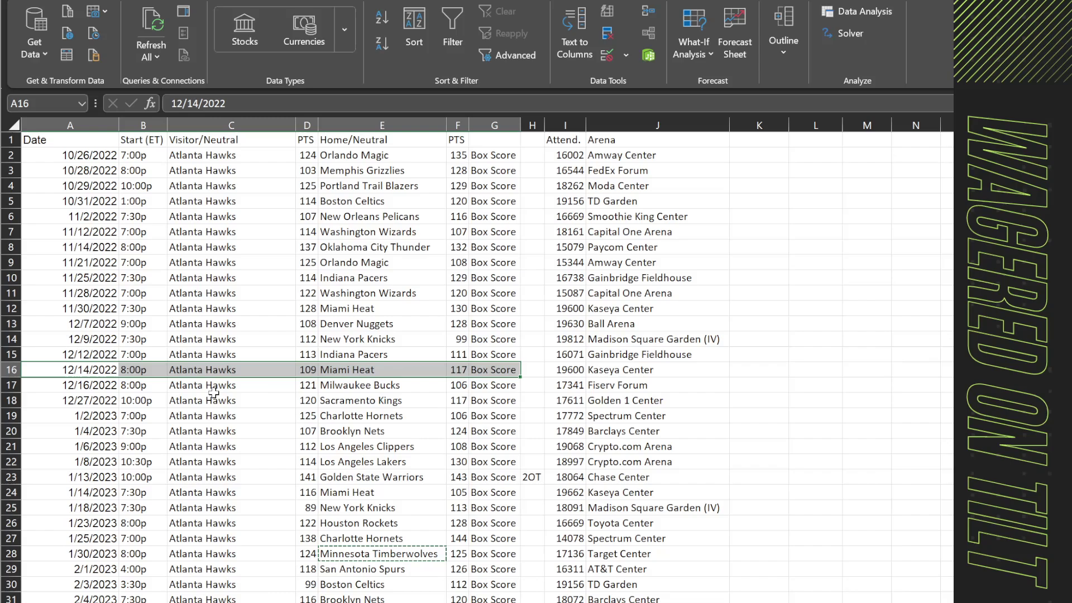
pyautogui.moveTo(112, 391); pyautogui.dragTo(111, 509)
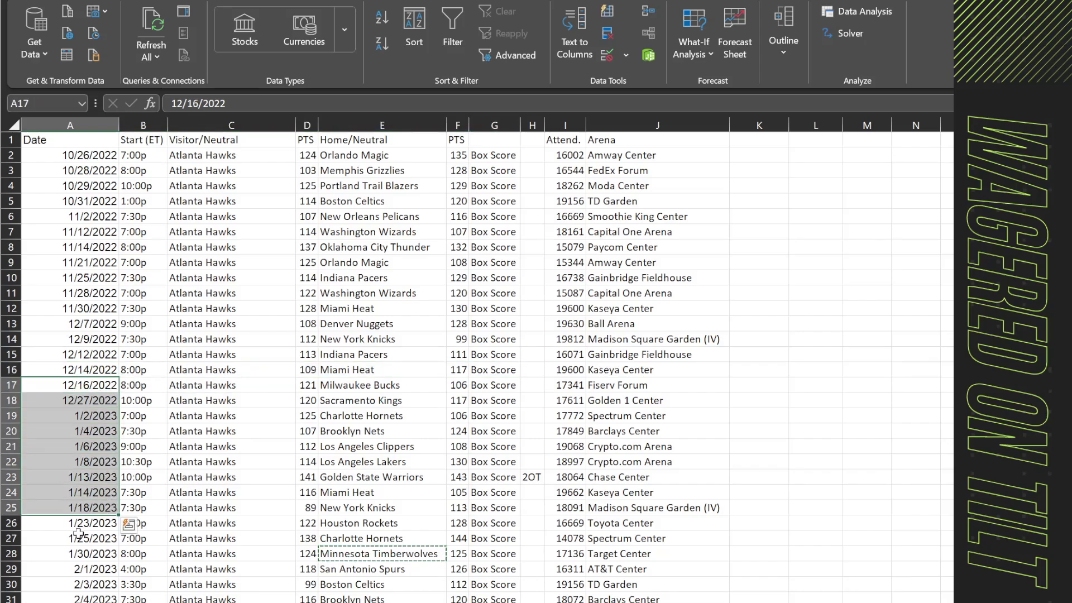
pyautogui.moveTo(106, 522); pyautogui.dragTo(82, 157)
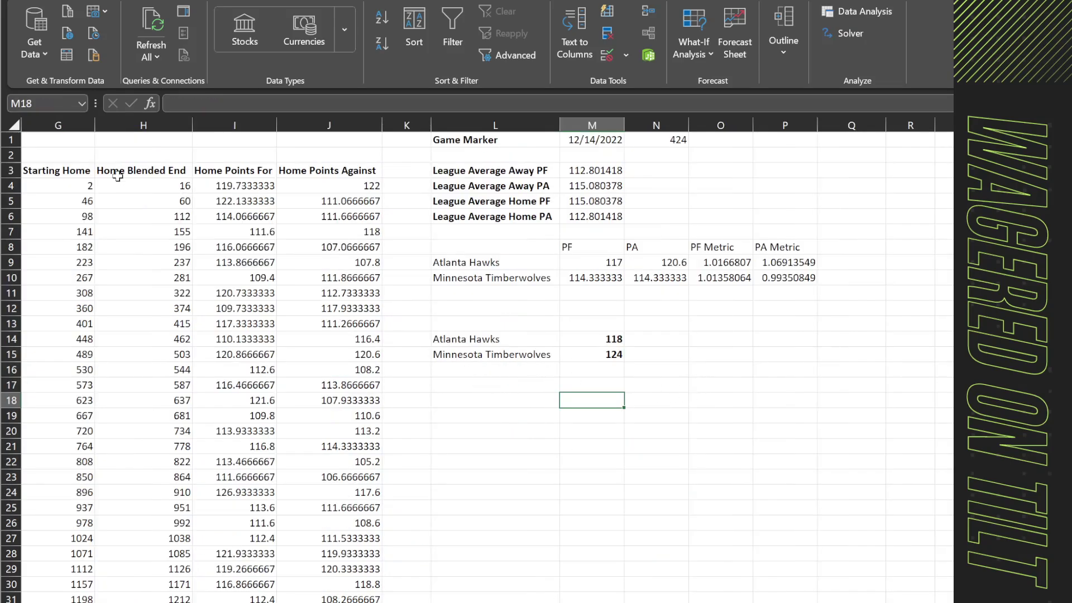
pyautogui.click(135, 137)
# Set the game history count in B1 to 25.
pyautogui.hotkey('ctrl', 'Left')
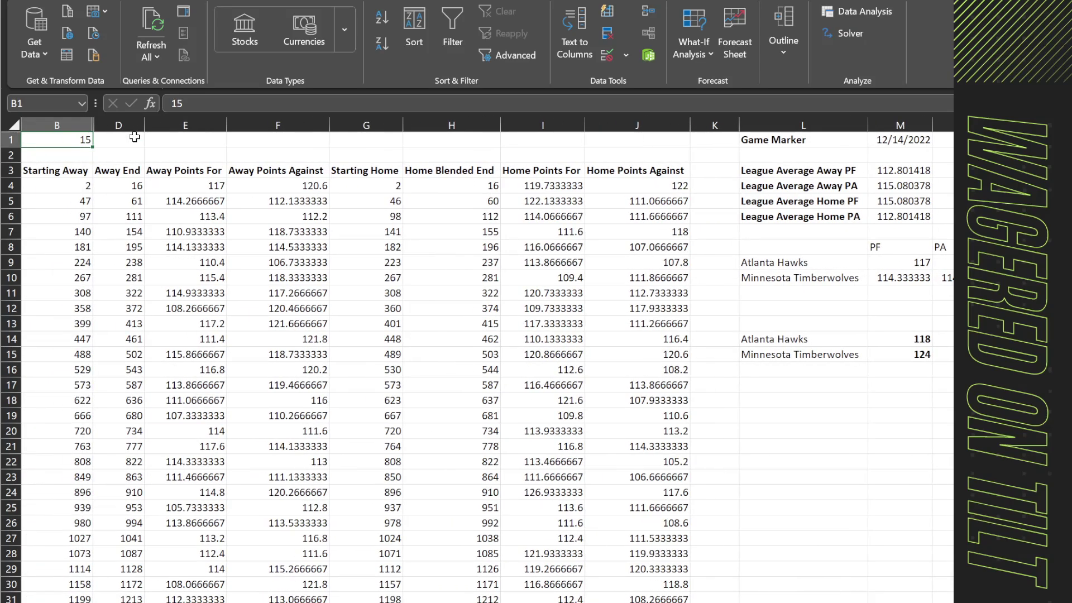
pyautogui.write('25')
pyautogui.press('Return')
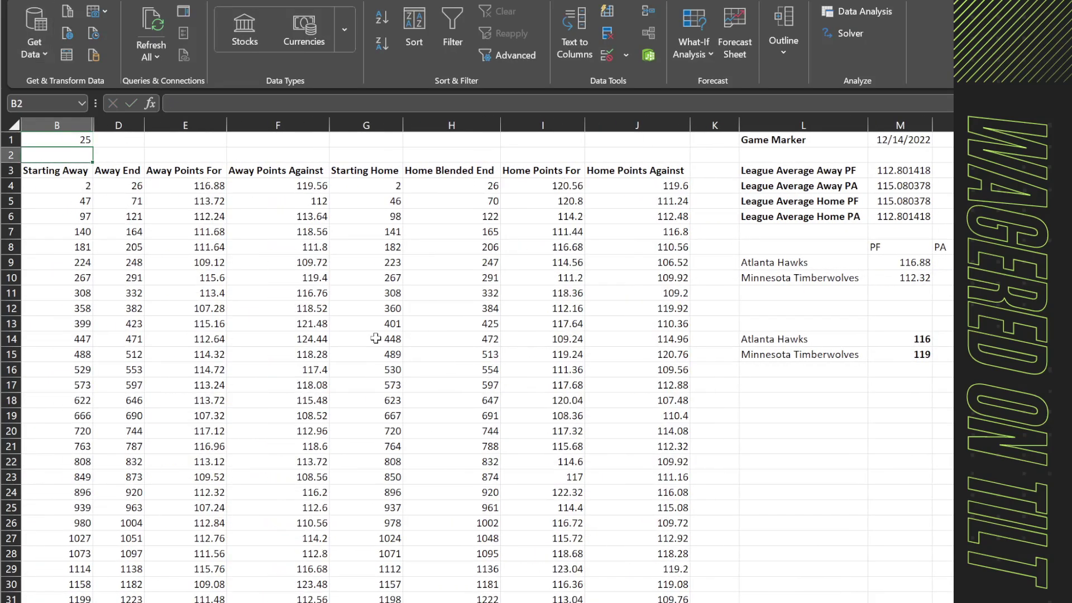
# Check the updated Hawks 116, Timberwolves 119 projection and the Game Marker date, then view the Hawks game log.
pyautogui.hscroll(6, 590, 334)
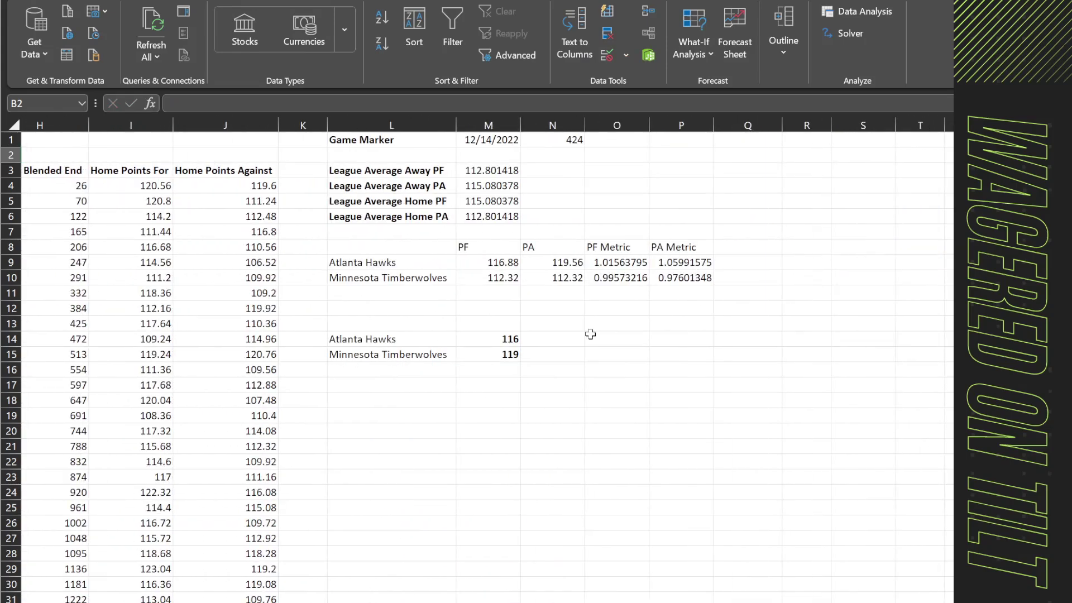
pyautogui.click(491, 140)
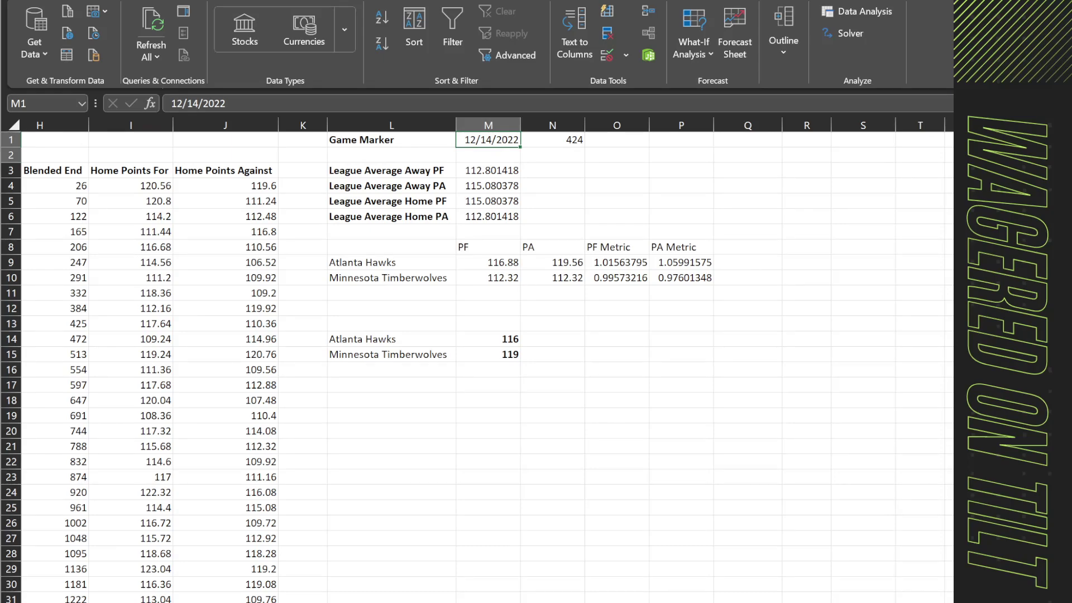
pyautogui.click(211, 594)
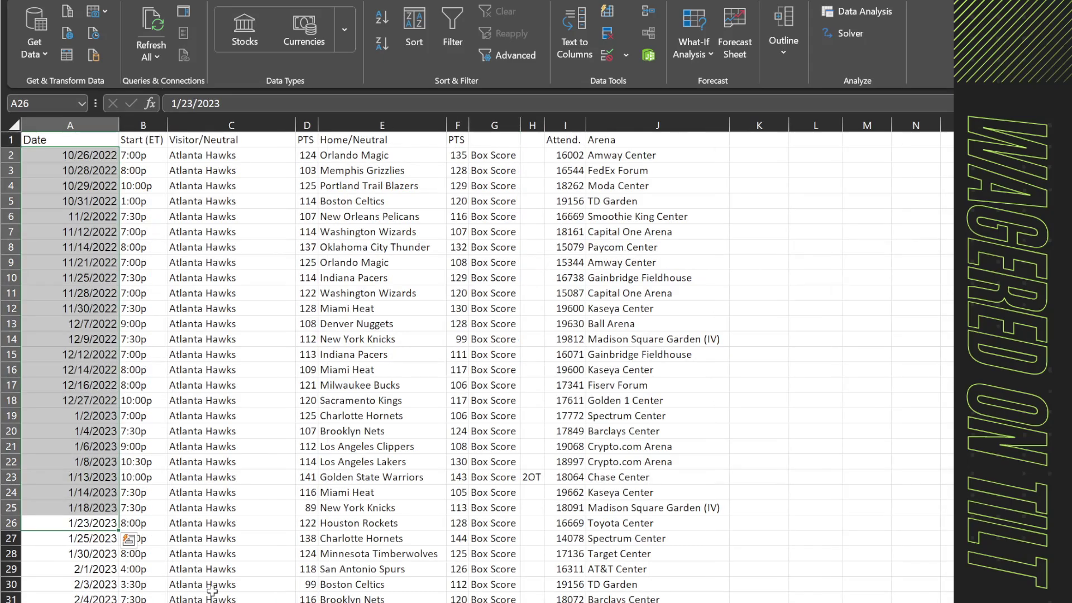
# Replace the summary's Game Marker date with 1/23/2023 so the game count reads 713.
pyautogui.click(84, 519)
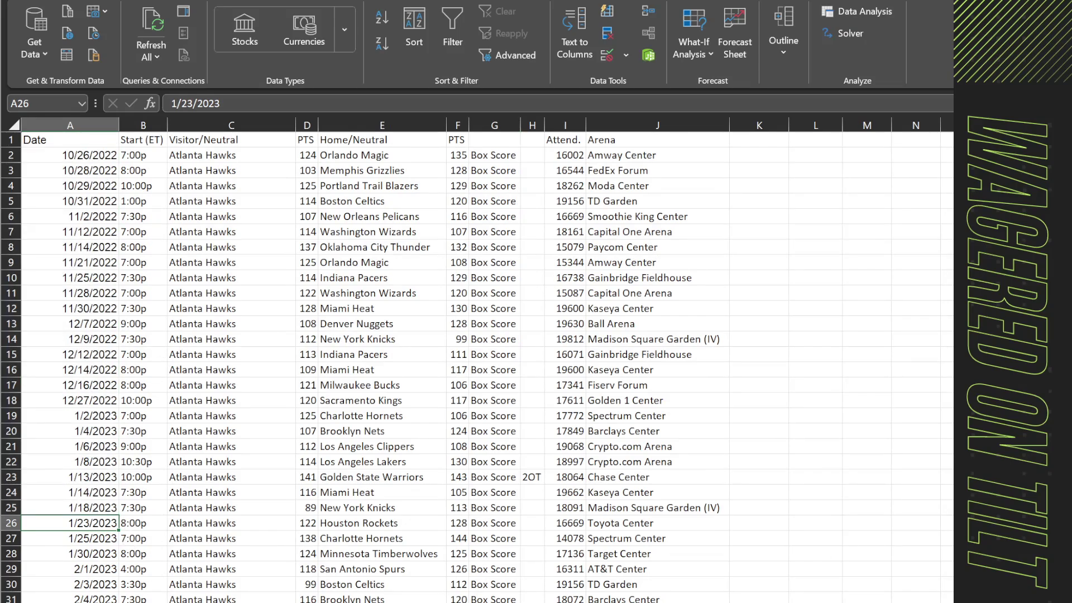
pyautogui.hotkey('ctrl', 'pageup')
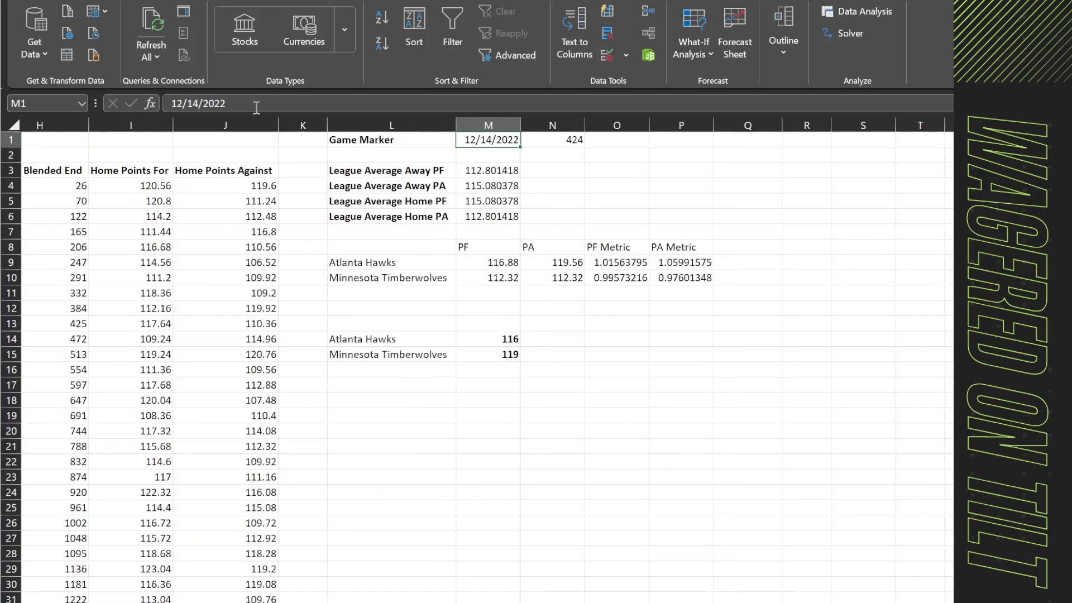
pyautogui.moveTo(254, 103); pyautogui.dragTo(113, 104)
pyautogui.write('1')
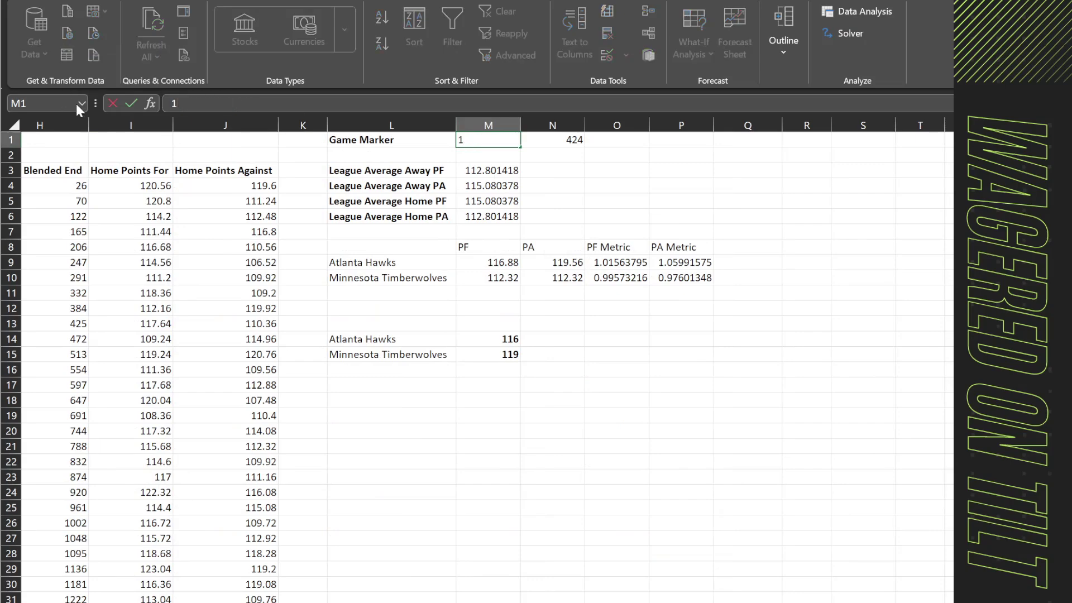
pyautogui.write('/23/2023')
pyautogui.press('Tab')
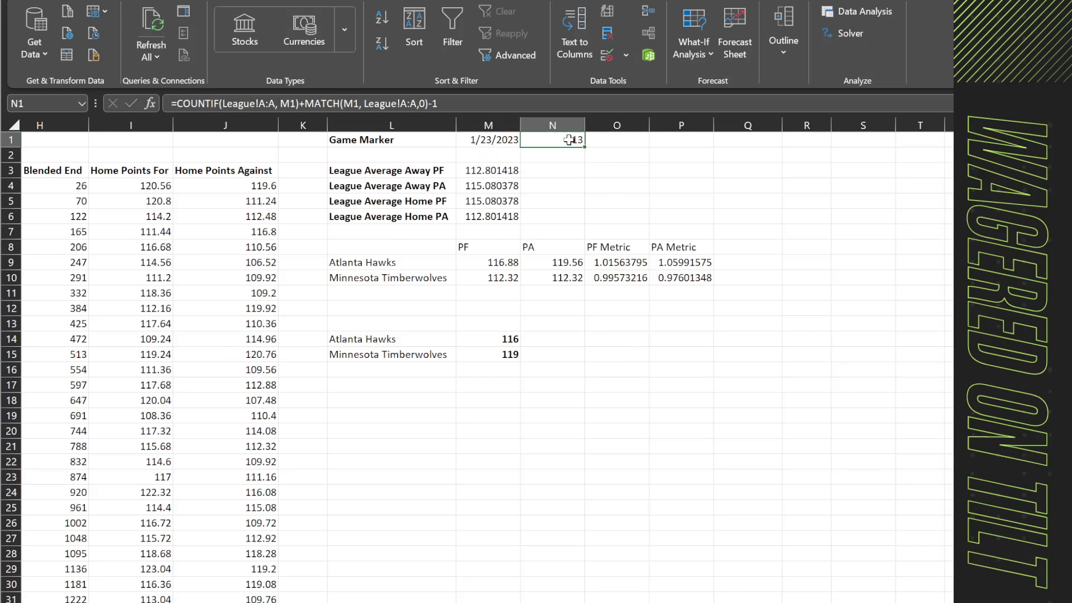
pyautogui.click(601, 396)
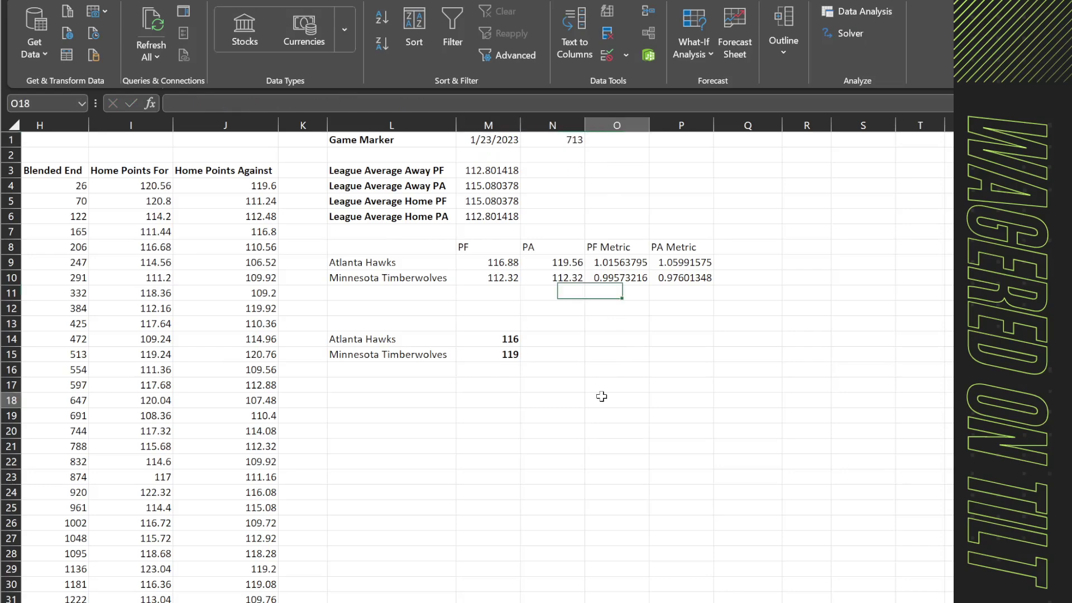
# Change the League Average Away PF formula's row limit from 424 to 713.
pyautogui.click(544, 144)
pyautogui.click(481, 169)
pyautogui.moveTo(484, 186)
pyautogui.mouseDown()
pyautogui.moveTo(491, 219)
pyautogui.moveTo(494, 199)
pyautogui.mouseUp()
pyautogui.click(485, 170)
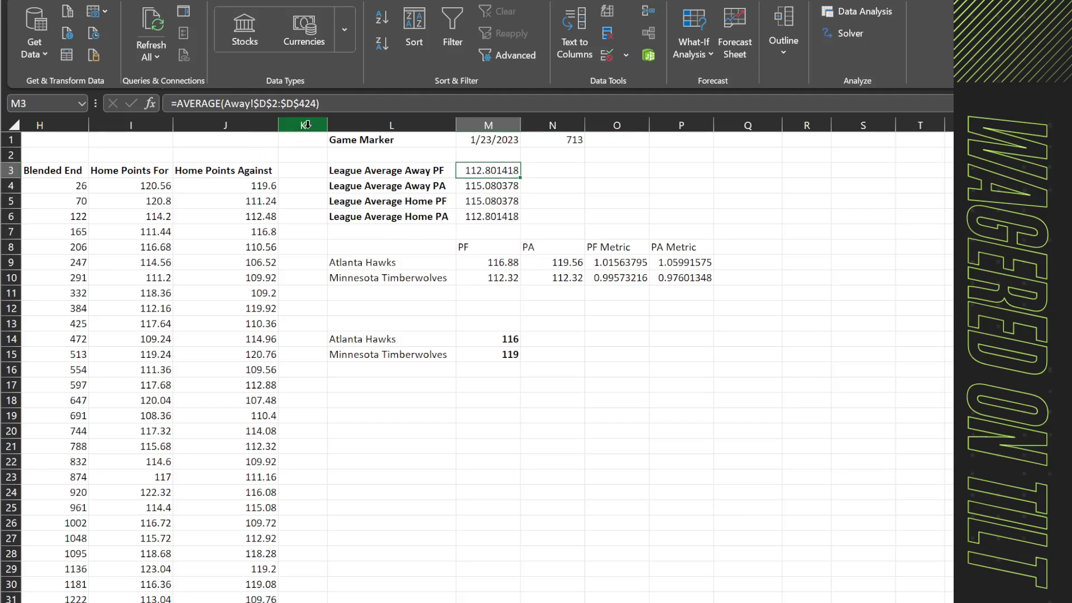
pyautogui.doubleClick(308, 103)
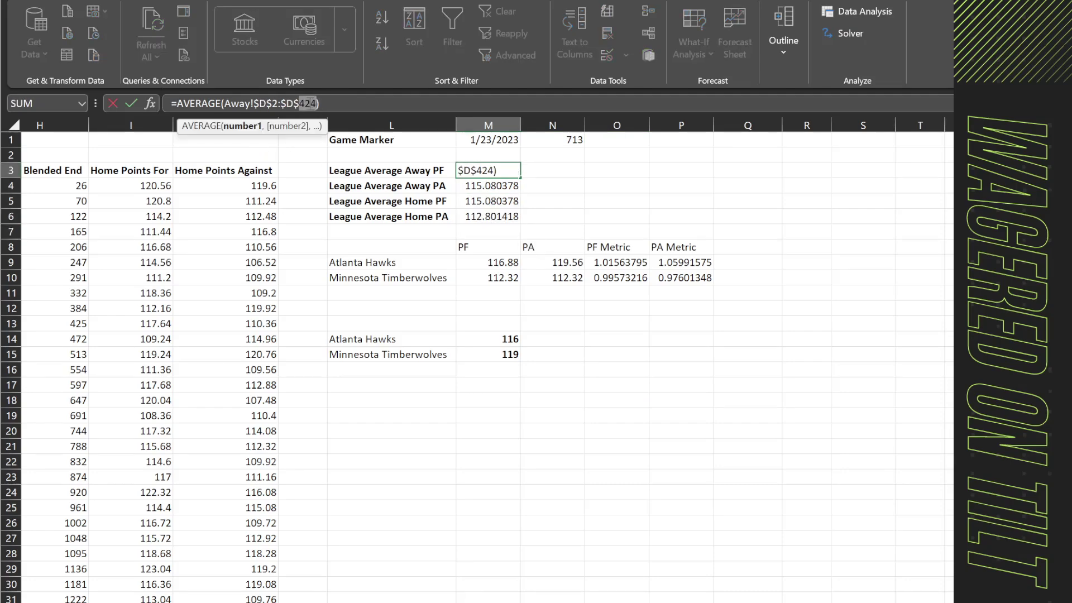
pyautogui.write('713')
pyautogui.press('Return')
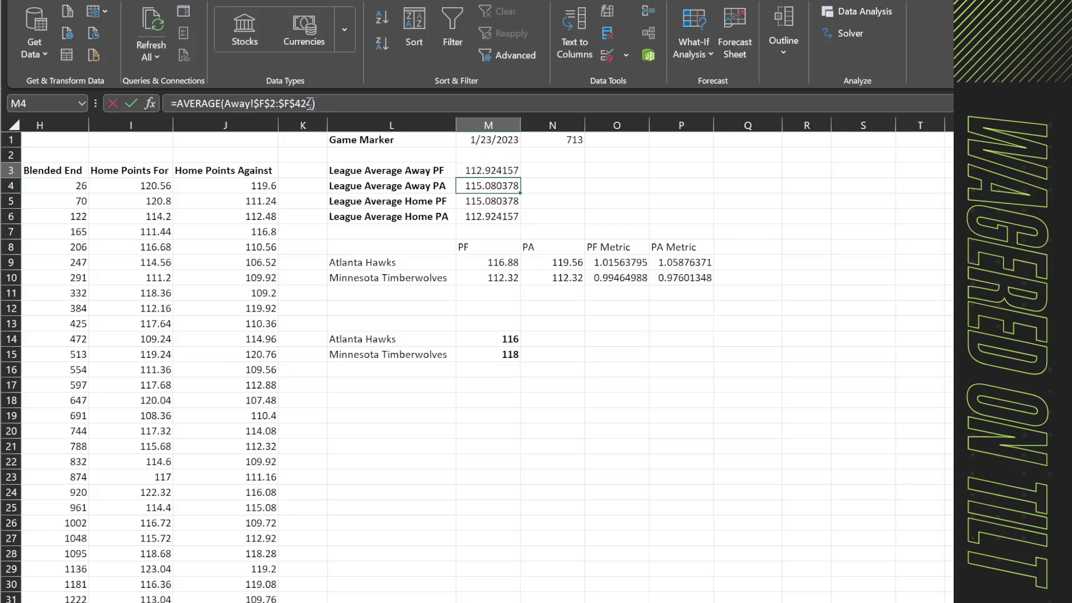
# Make the Away PA average end at row 713 and check the Hawks 114, Timberwolves 118 prediction.
pyautogui.click(309, 103)
pyautogui.press('BackSpace')
pyautogui.press('BackSpace')
pyautogui.press('BackSpace')
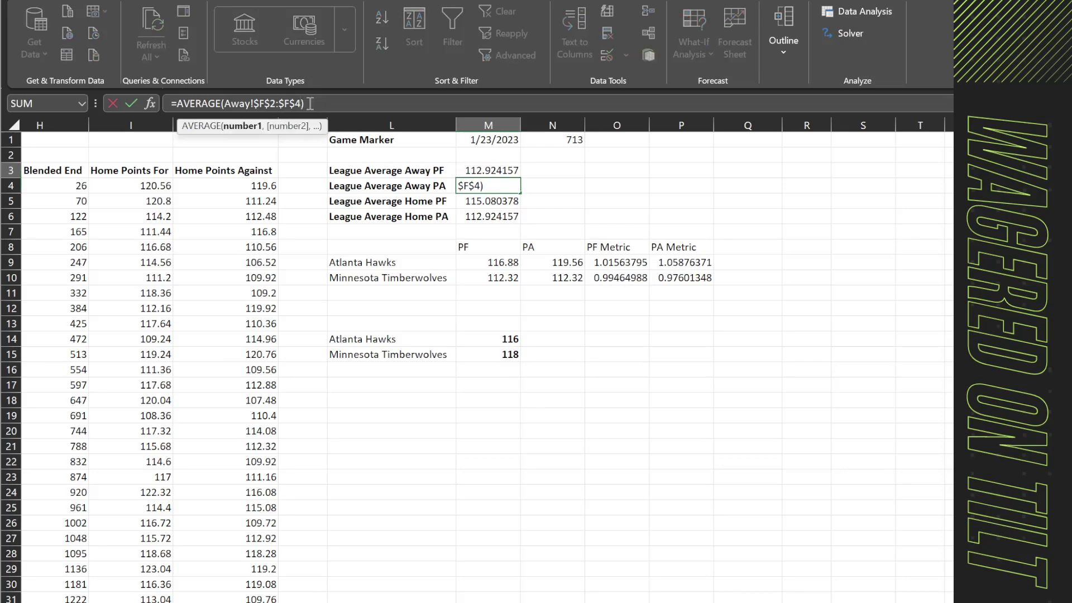
pyautogui.write('713')
pyautogui.press('Return')
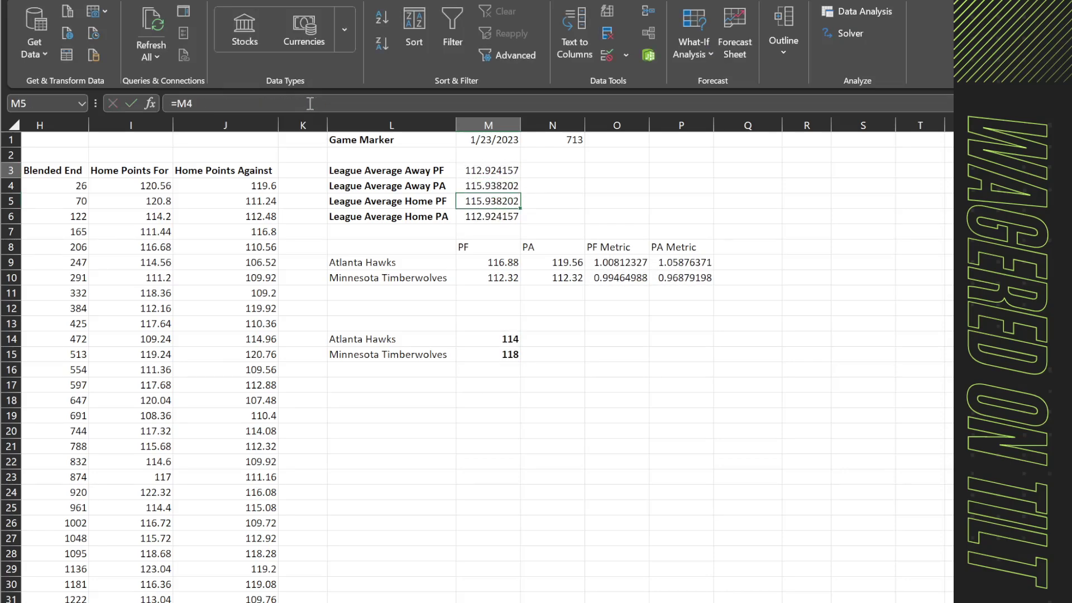
pyautogui.click(496, 229)
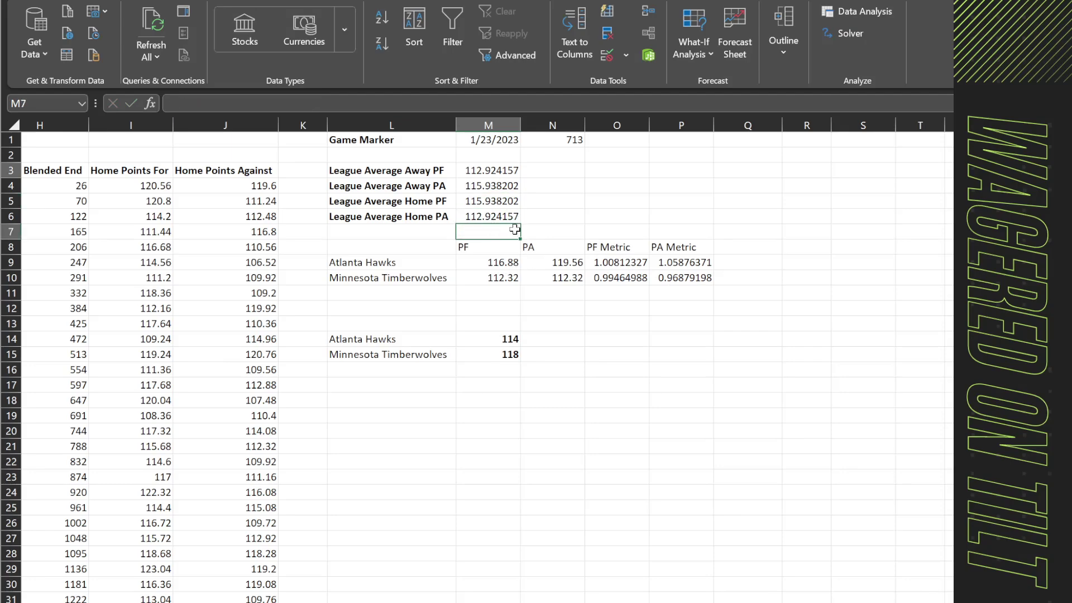
pyautogui.moveTo(553, 400); pyautogui.dragTo(552, 385)
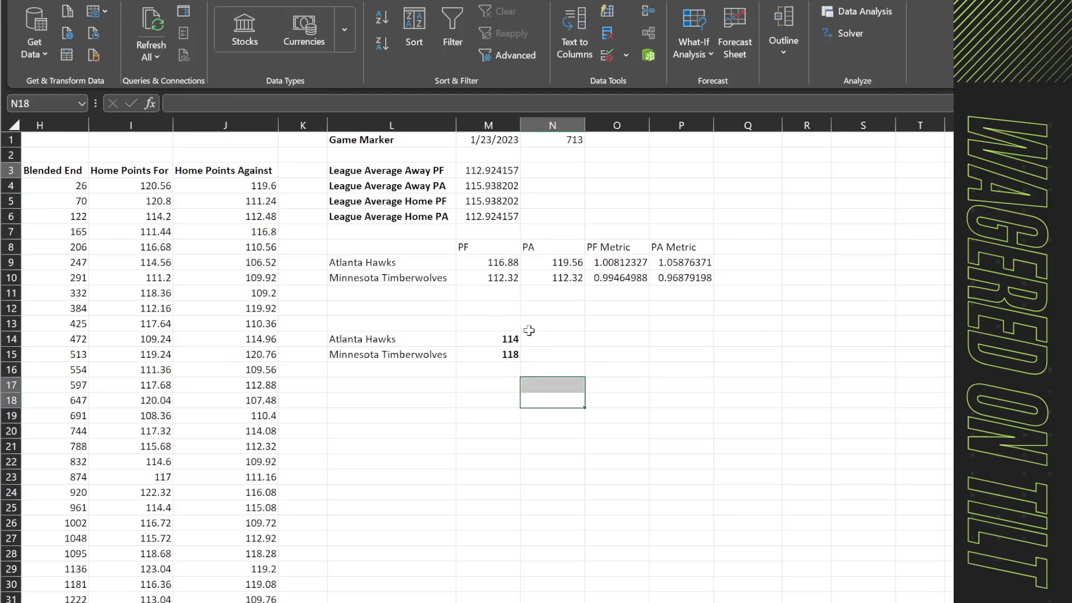
pyautogui.click(469, 341)
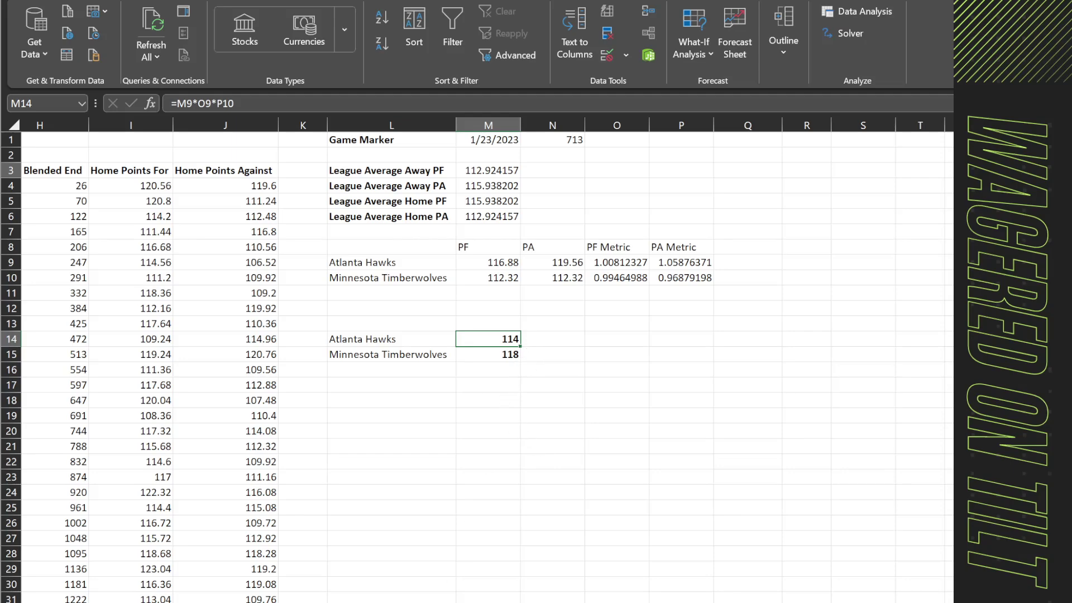
pyautogui.hotkey('ctrl', 'pageup')
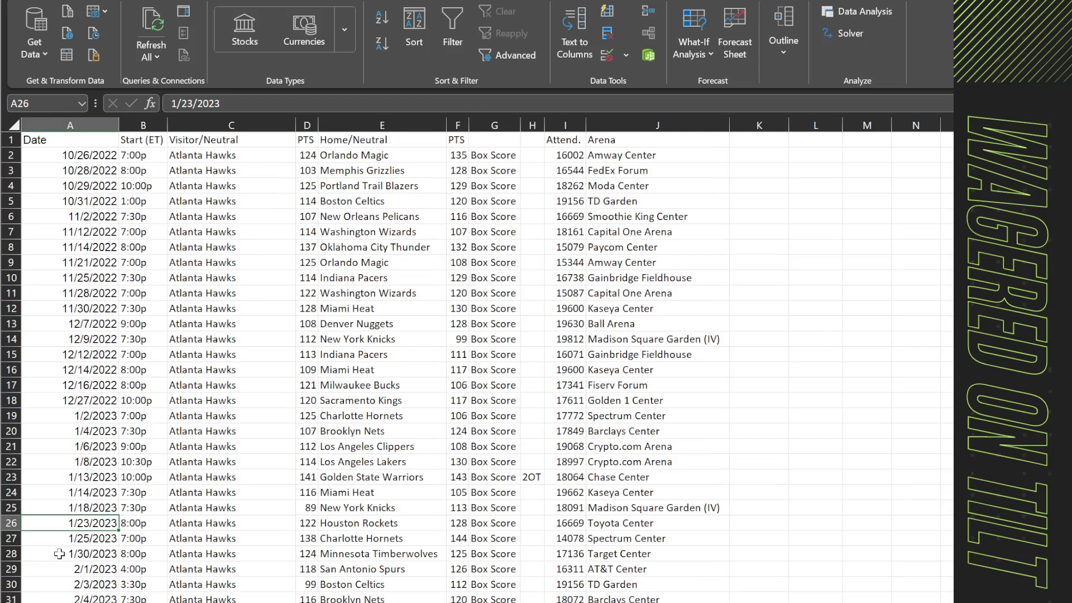
# Mark the 1/23/2023 Rockets and 1/30/2023 Timberwolves games, then select both teams' predicted scores on the summary.
pyautogui.click(5, 522)
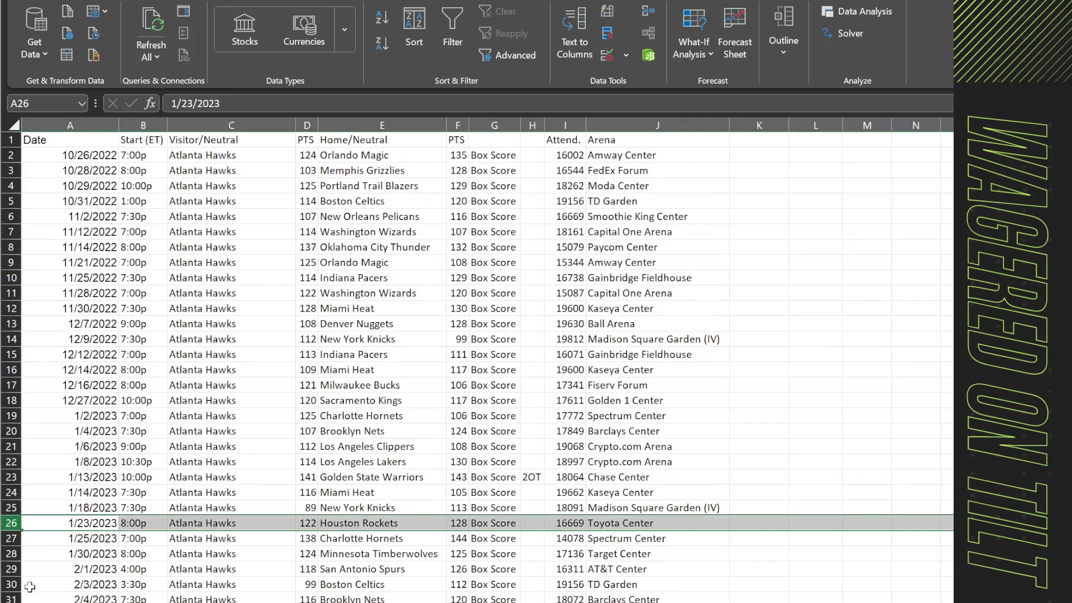
pyautogui.click(13, 553)
pyautogui.hotkey('ctrl', 'pagedown')
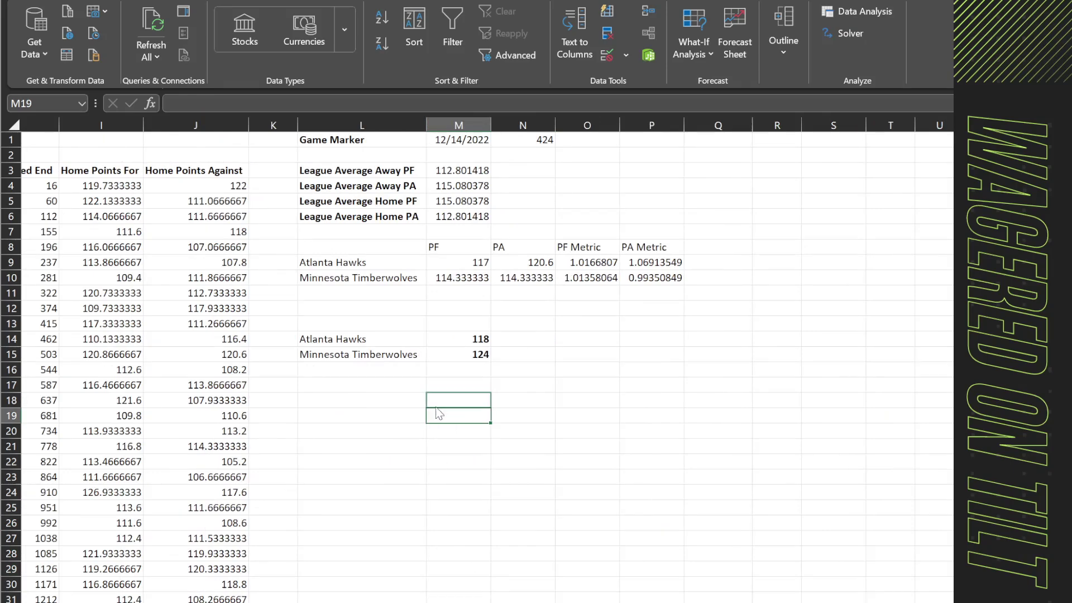
pyautogui.click(446, 334)
pyautogui.moveTo(446, 335); pyautogui.dragTo(523, 369)
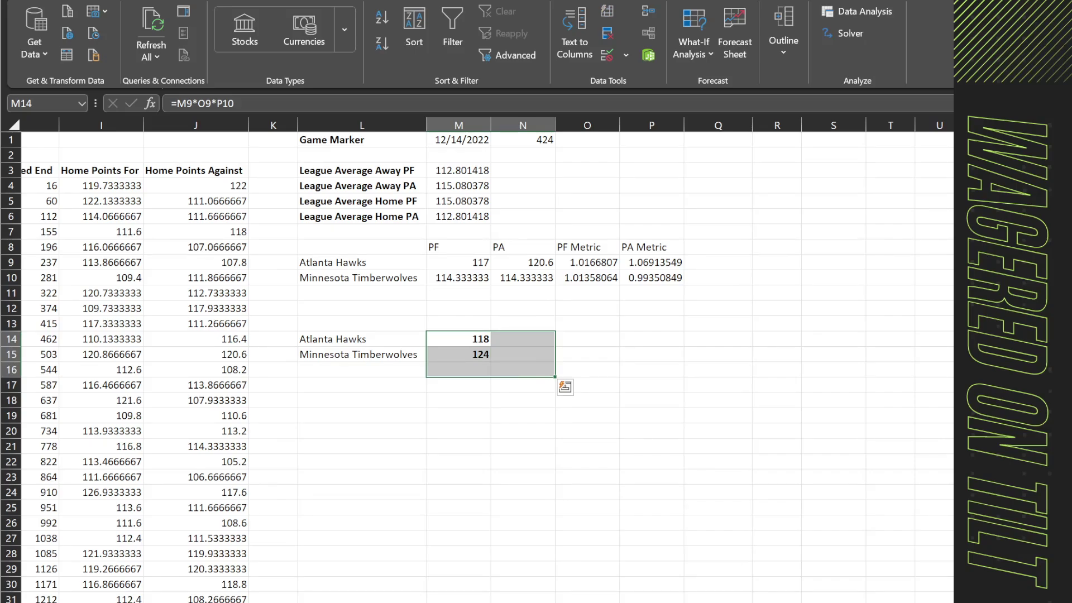
pyautogui.hscroll(-5, 564, 388)
# Scroll through the summary sheet to review the 15-game history count.
pyautogui.click(579, 602)
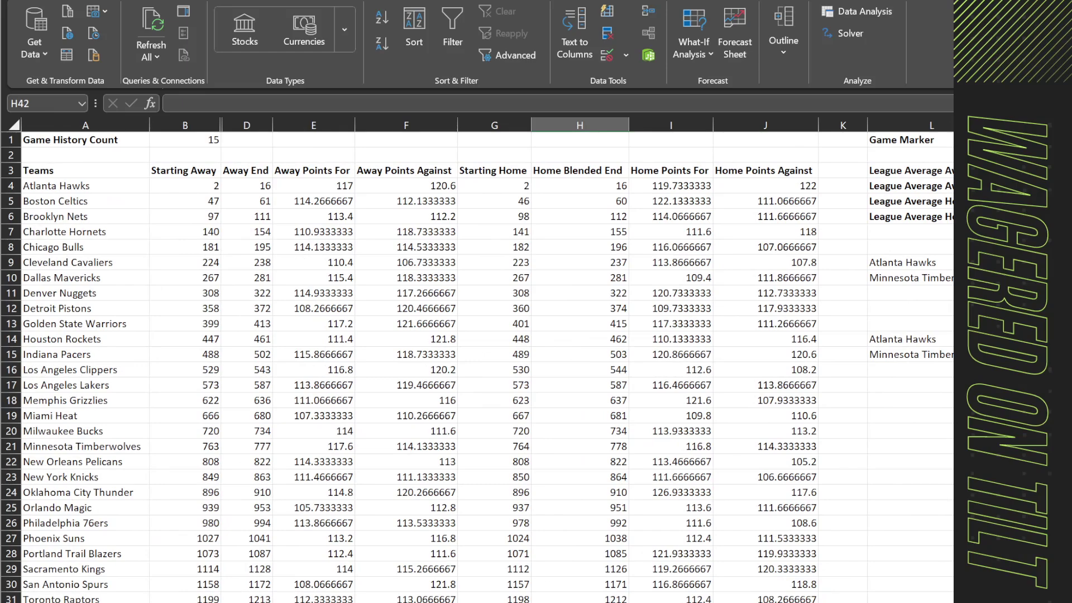
pyautogui.hscroll(3, 485, 359)
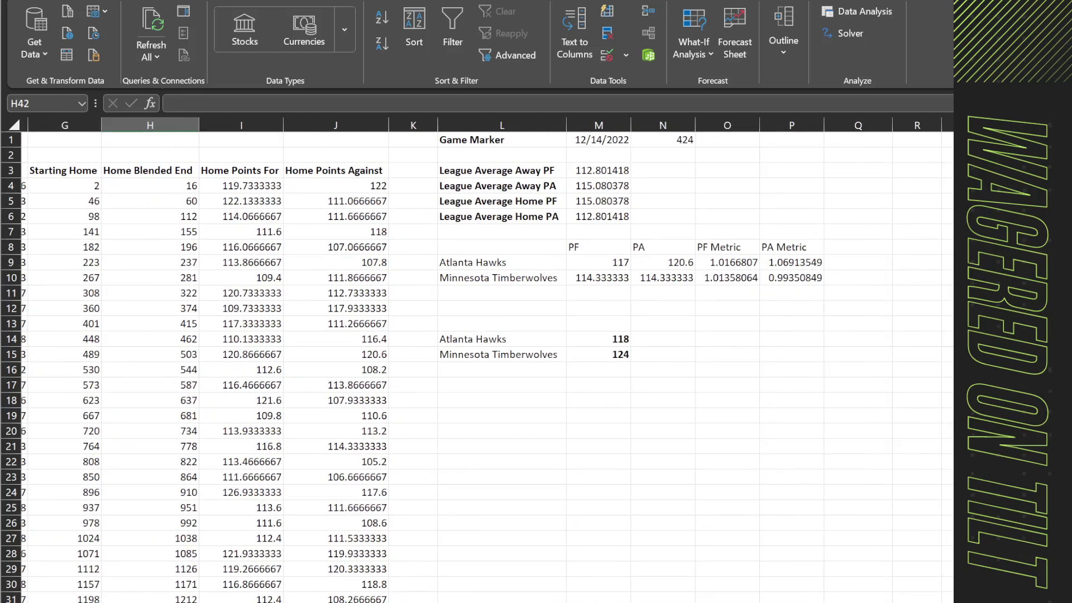
pyautogui.click(841, 502)
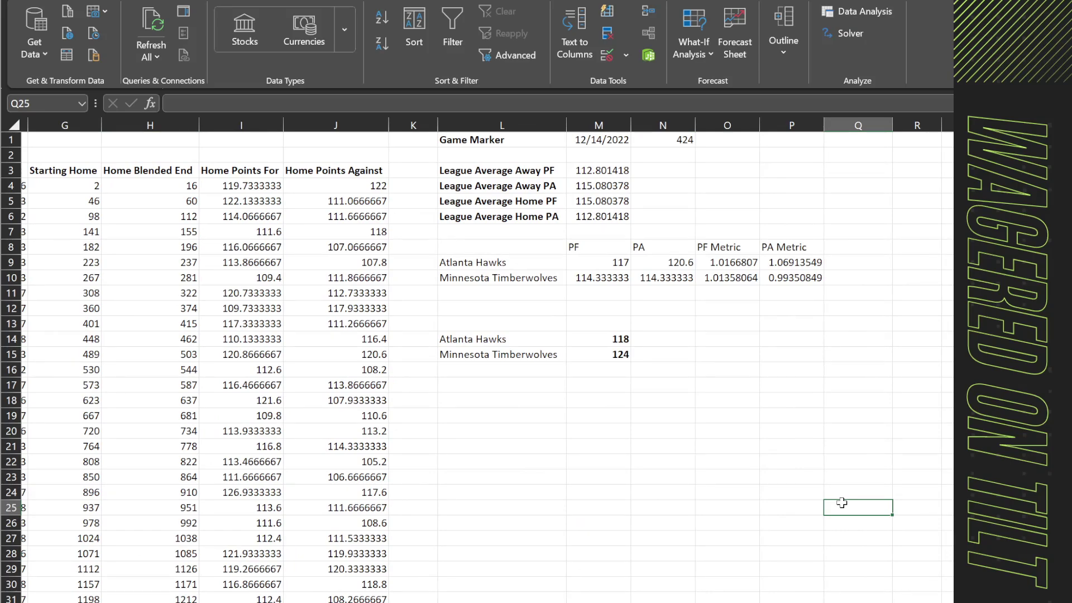
pyautogui.click(530, 441)
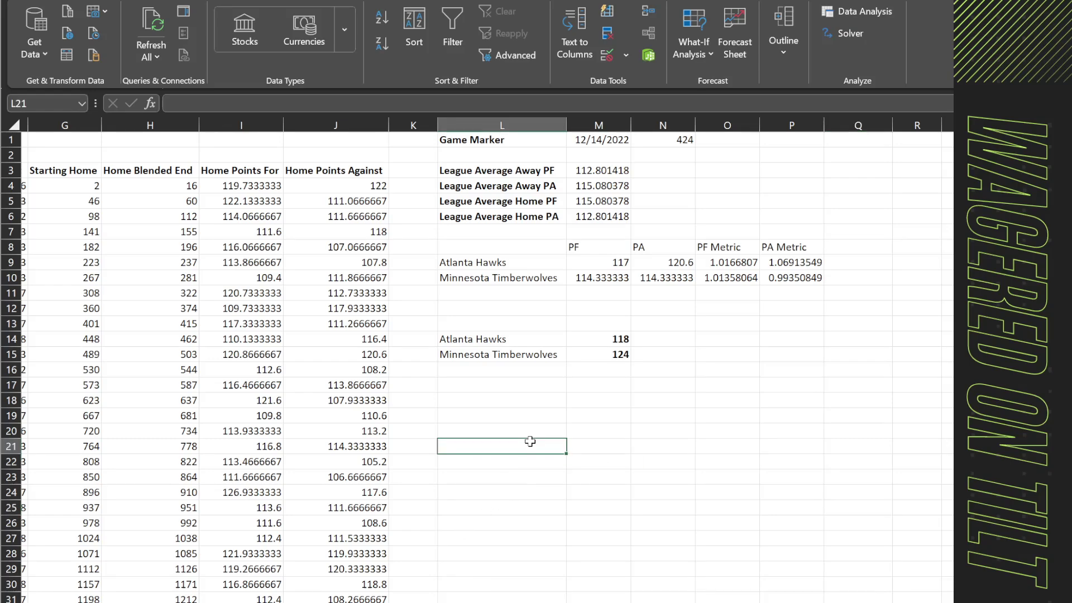
pyautogui.moveTo(865, 217); pyautogui.dragTo(328, 575)
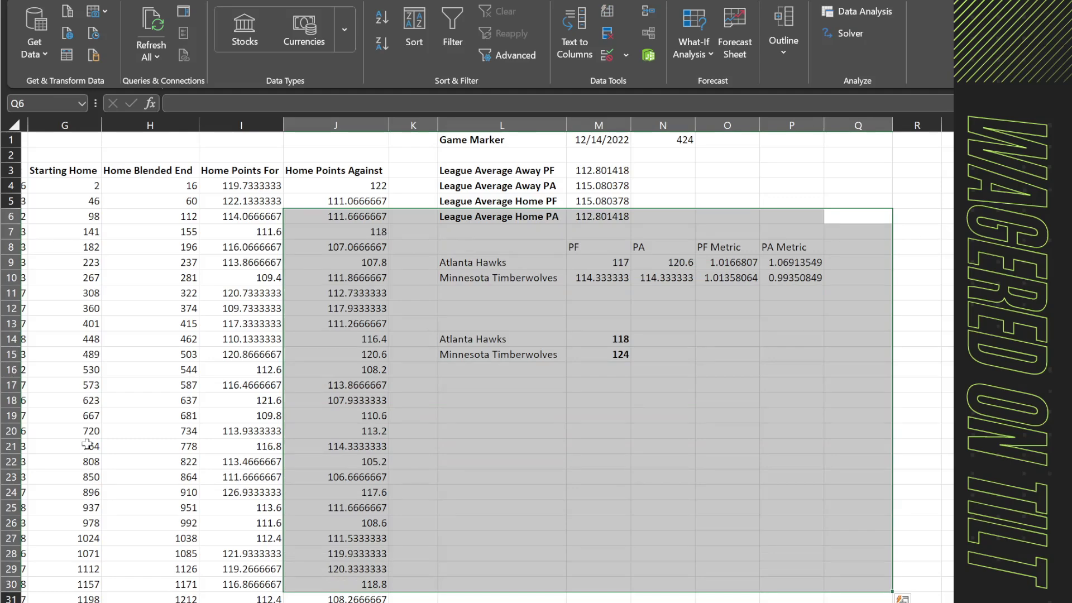
# In the Hawks game log, select games from 10/29/2022 through 1/8/2023, then return to the summary.
pyautogui.hotkey('ctrl', 'pageup')
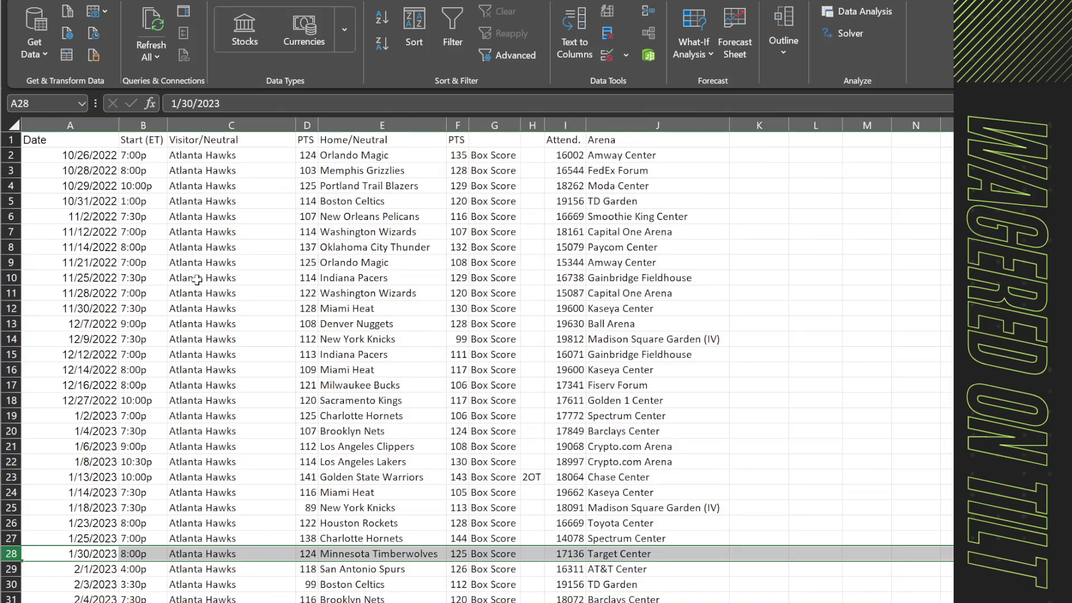
pyautogui.moveTo(203, 185); pyautogui.dragTo(216, 520)
pyautogui.click(249, 600)
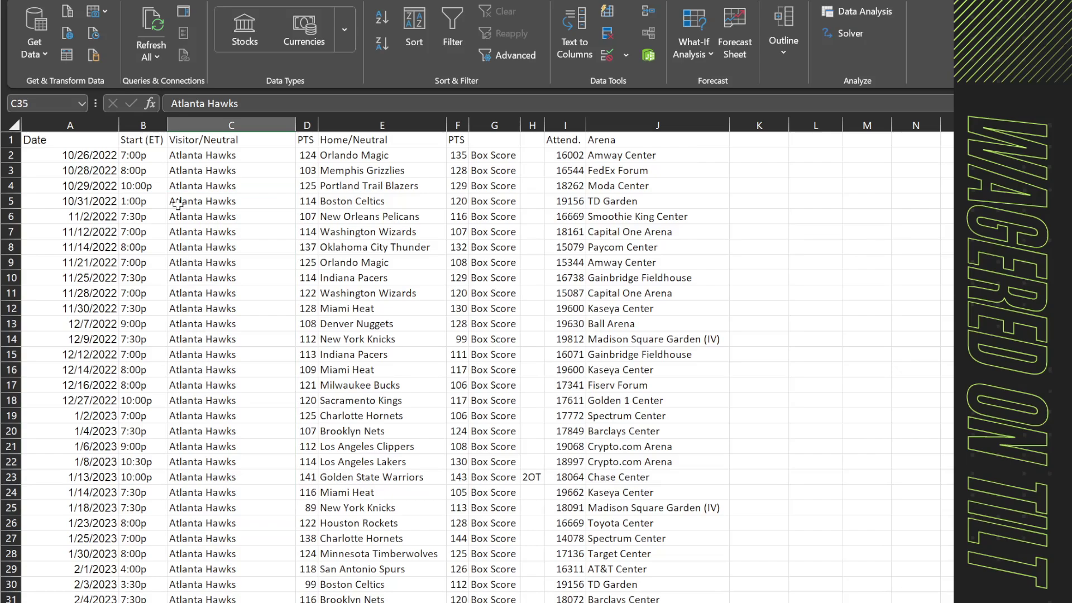
pyautogui.moveTo(126, 201); pyautogui.dragTo(185, 491)
pyautogui.click(354, 461)
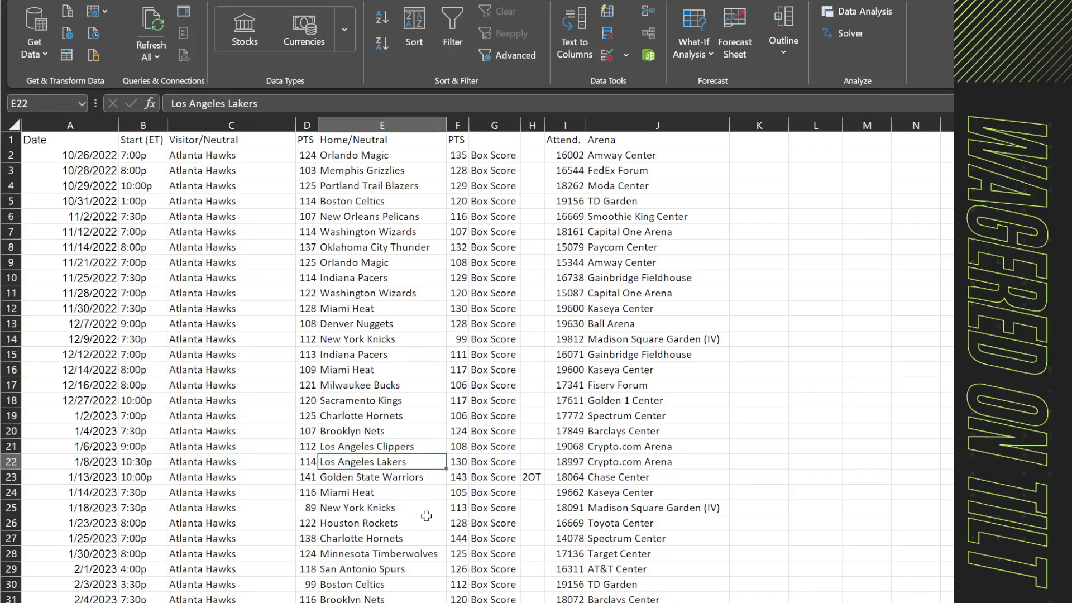
pyautogui.moveTo(531, 507); pyautogui.dragTo(127, 170)
pyautogui.click(189, 259)
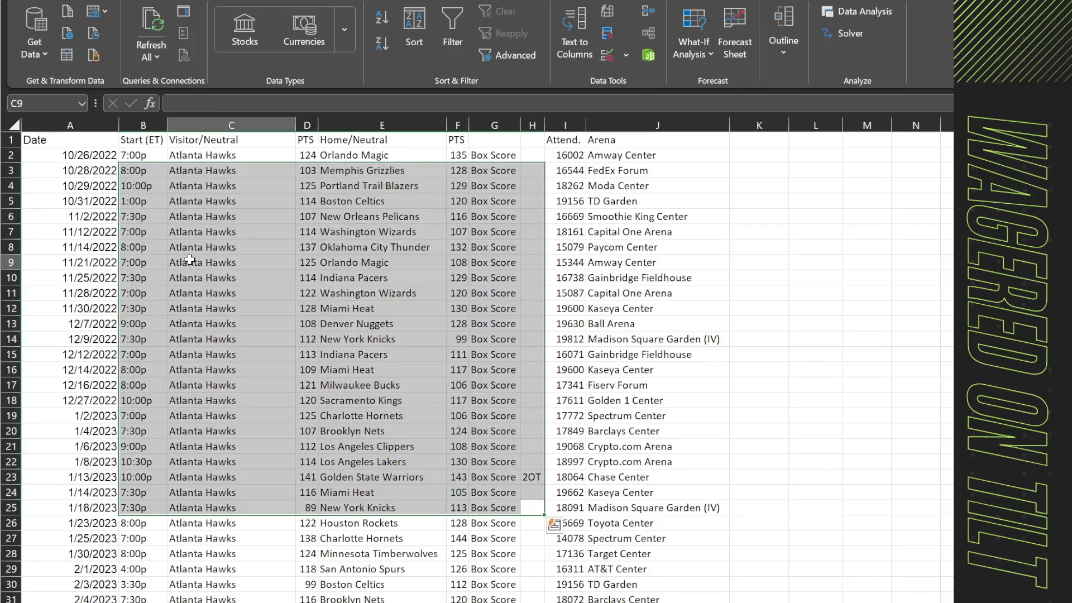
pyautogui.moveTo(47, 185); pyautogui.dragTo(600, 458)
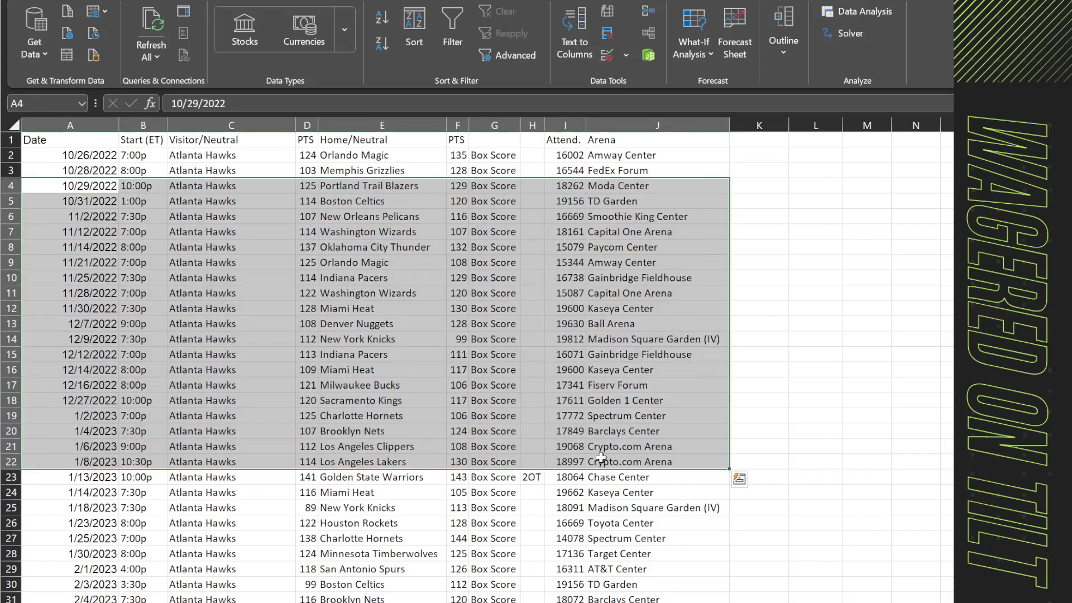
pyautogui.click(600, 458)
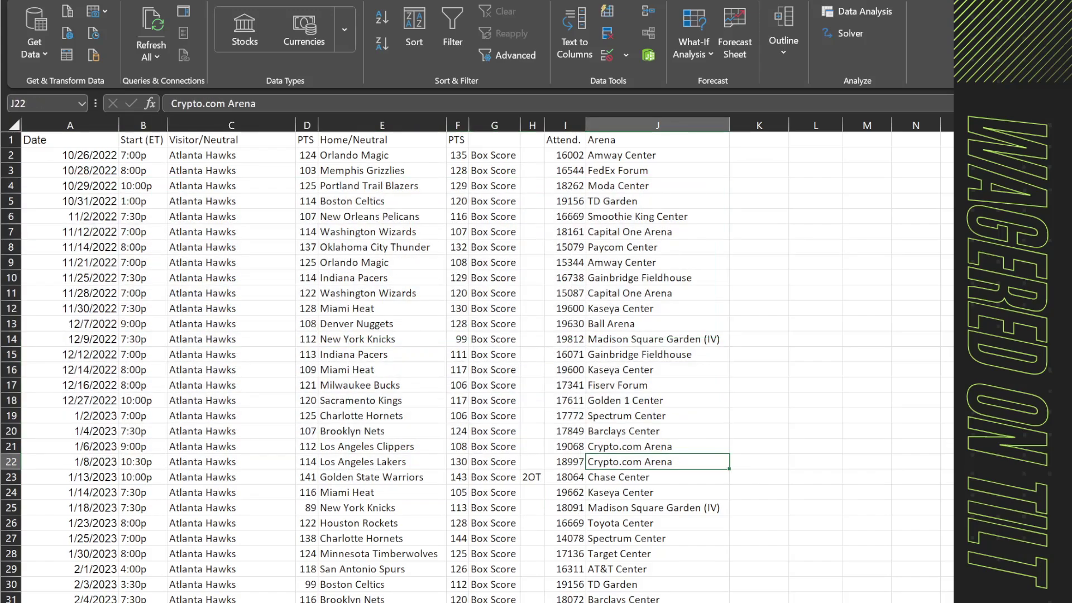
pyautogui.hotkey('ctrl', 'pagedown')
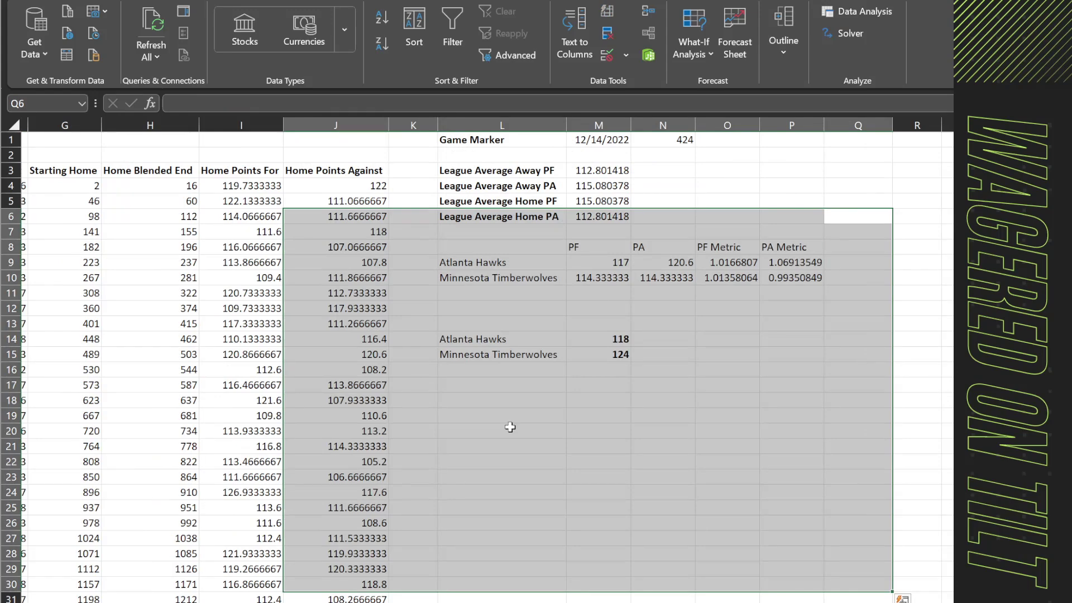